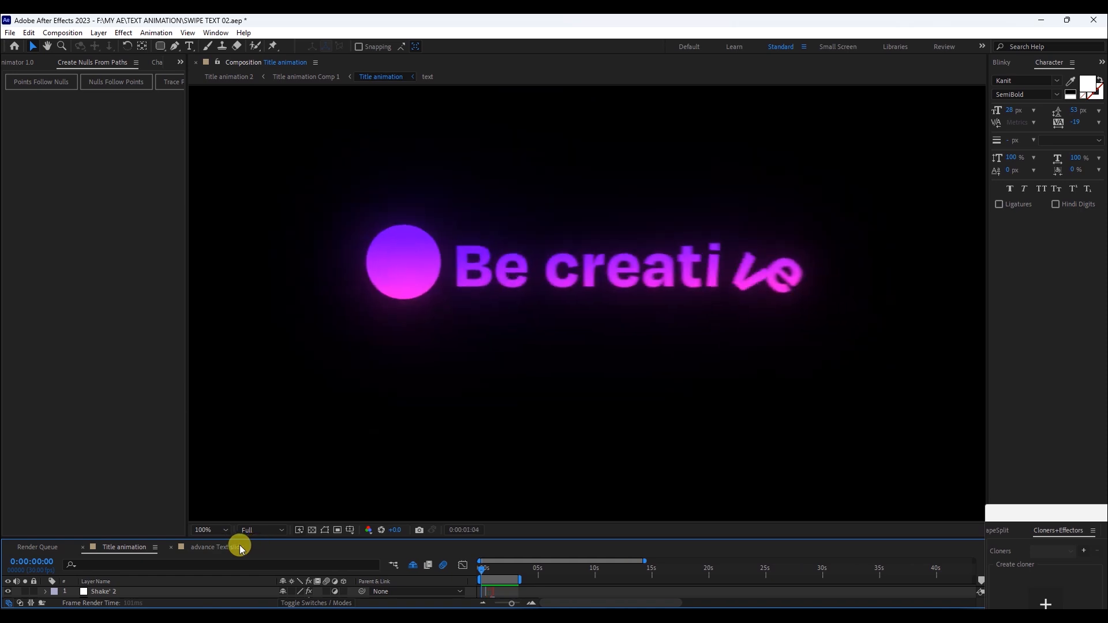
# Switch to the advance Text slide composition and turn on its title/action safe guides.
pyautogui.click(478, 565)
pyautogui.click(222, 548)
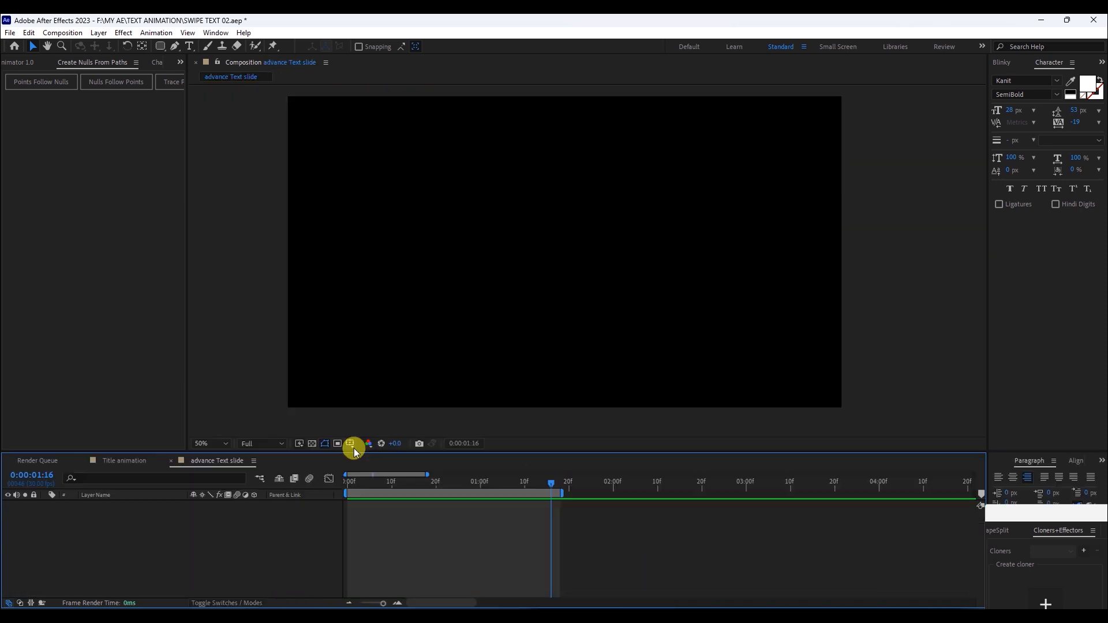
pyautogui.click(354, 448)
pyautogui.click(357, 462)
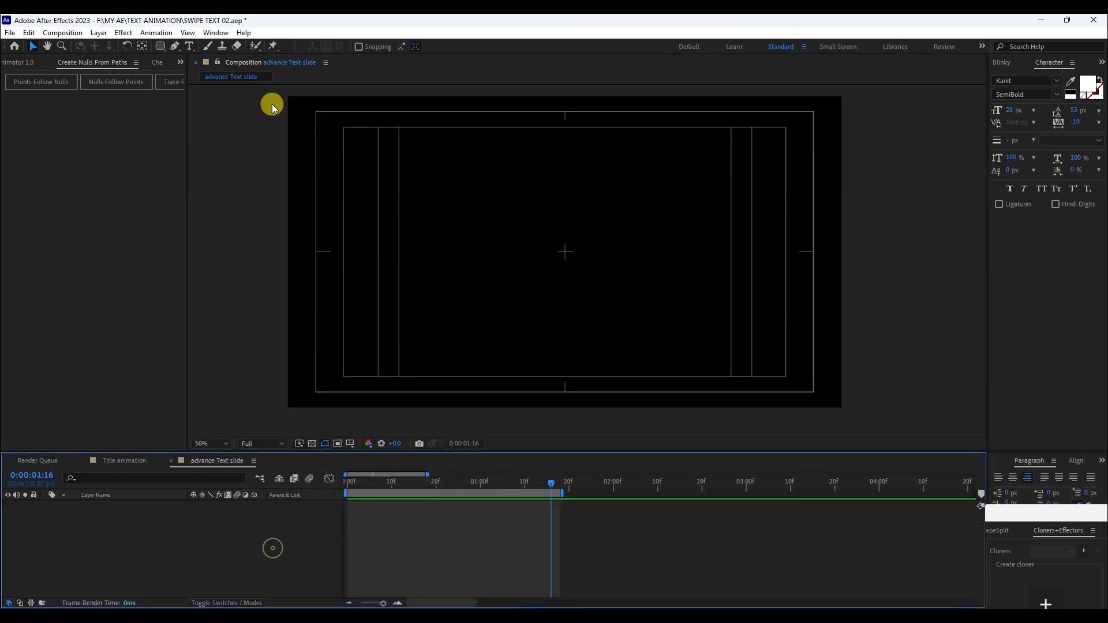
# Draw a rounded square shape about 144 by 144 px from the centre of the composition.
pyautogui.moveTo(160, 46)
pyautogui.mouseDown()
pyautogui.moveTo(171, 57)
pyautogui.moveTo(225, 60)
pyautogui.mouseUp()
pyautogui.press('.')
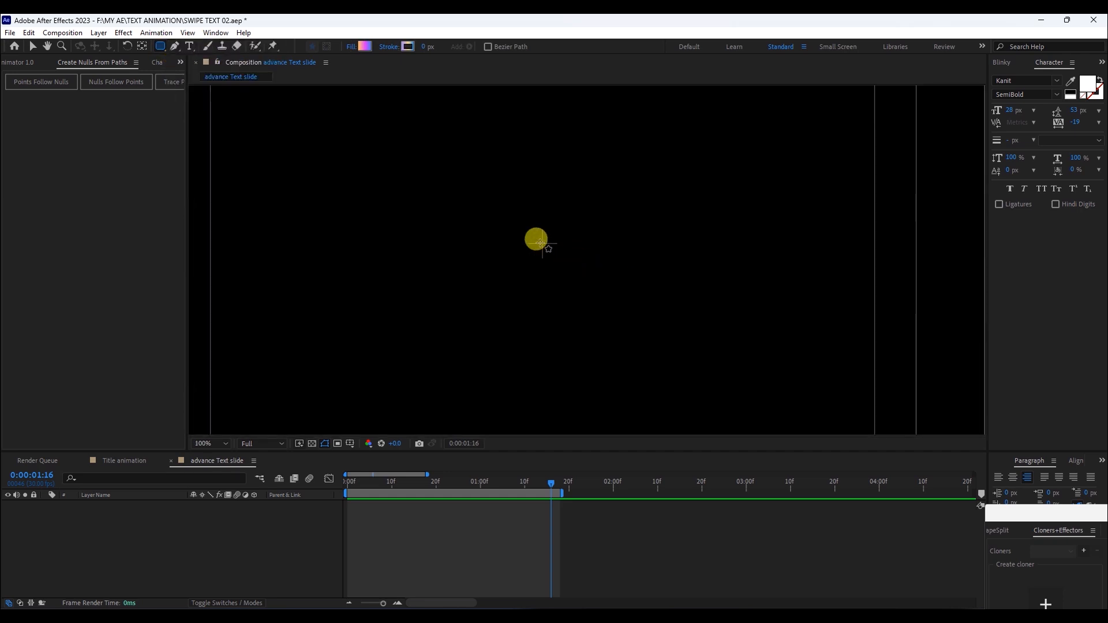
pyautogui.moveTo(541, 243)
pyautogui.mouseDown()
pyautogui.moveTo(504, 185)
pyautogui.moveTo(510, 202)
pyautogui.mouseUp()
# Set the roundness of the Rectangle 1 path to 71 to turn the square into a circle.
pyautogui.click(65, 525)
pyautogui.click(76, 535)
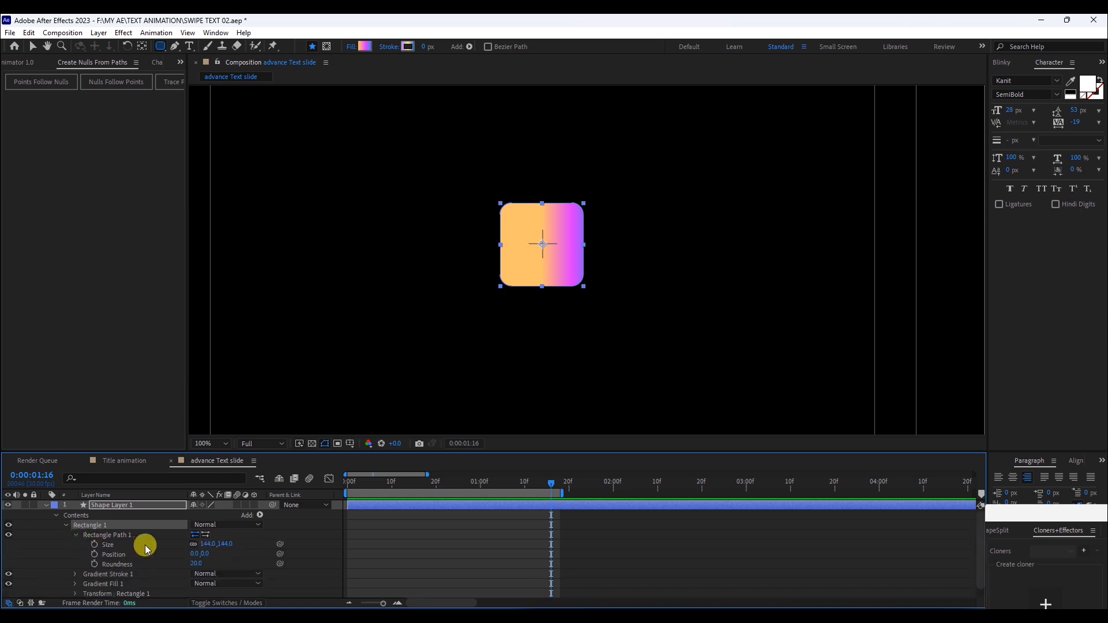
pyautogui.click(193, 564)
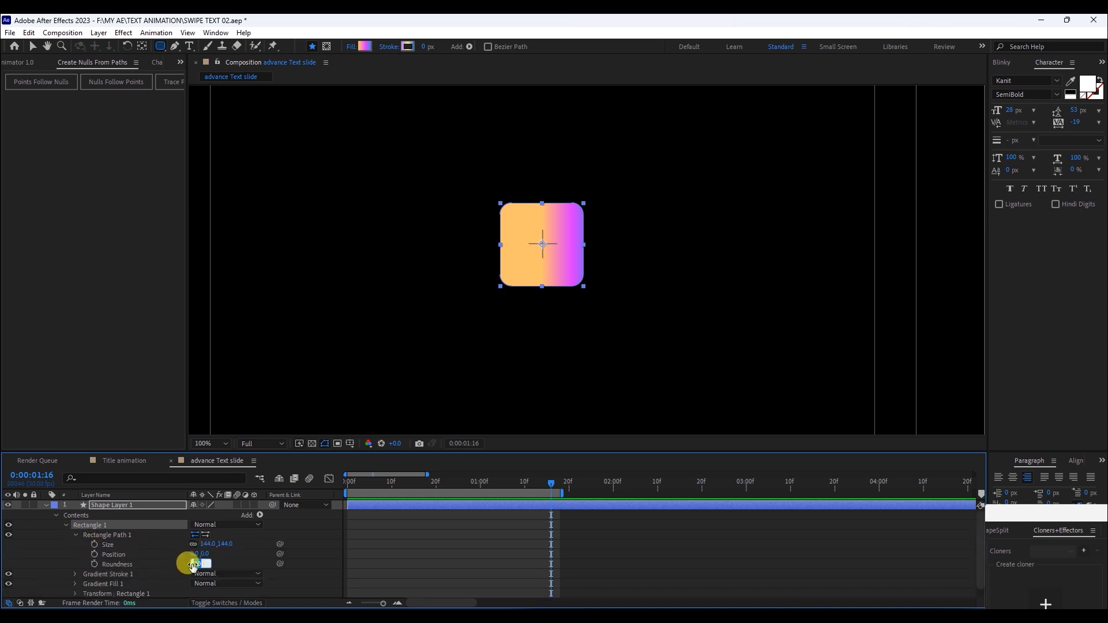
pyautogui.write('7')
pyautogui.write('0')
pyautogui.write('71')
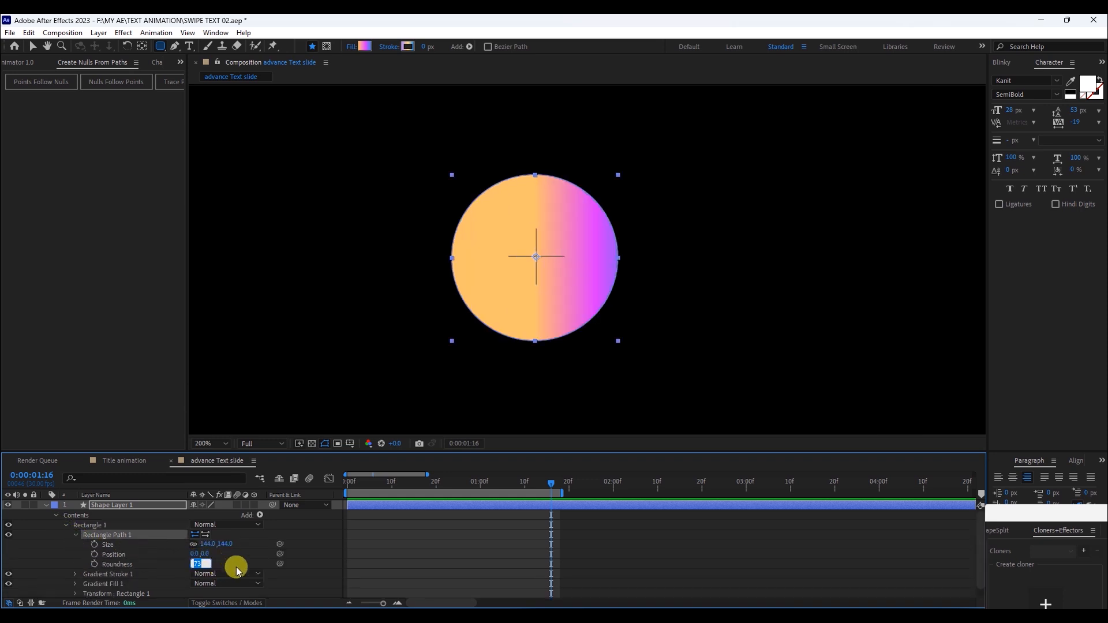
pyautogui.click(253, 559)
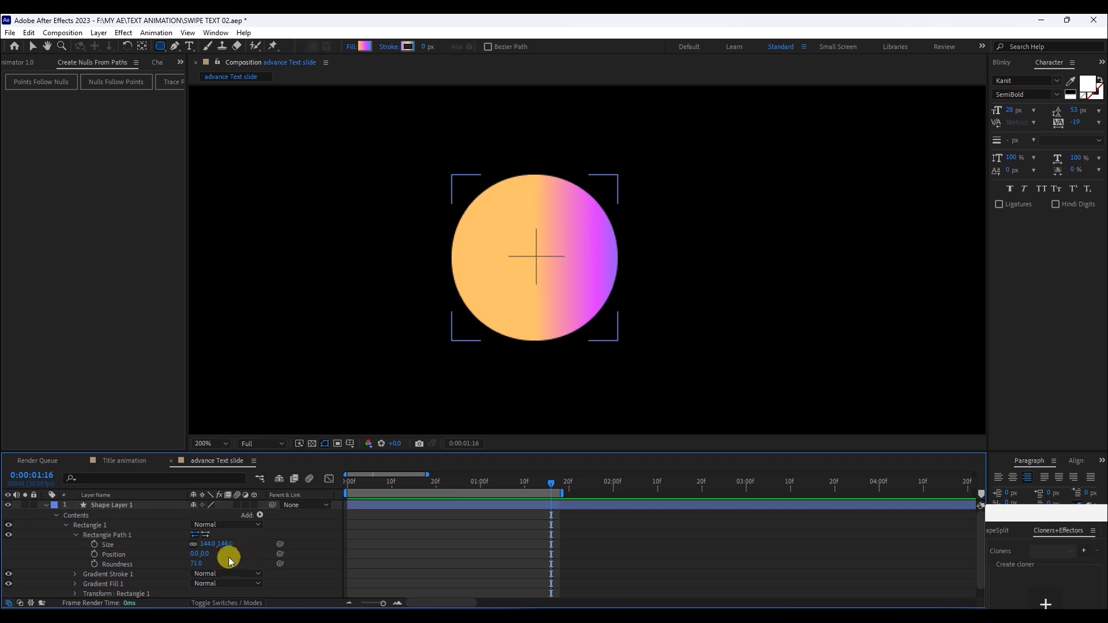
# Convert Rectangle Path 1 to a Bezier path.
pyautogui.click(88, 541)
pyautogui.rightClick(120, 534)
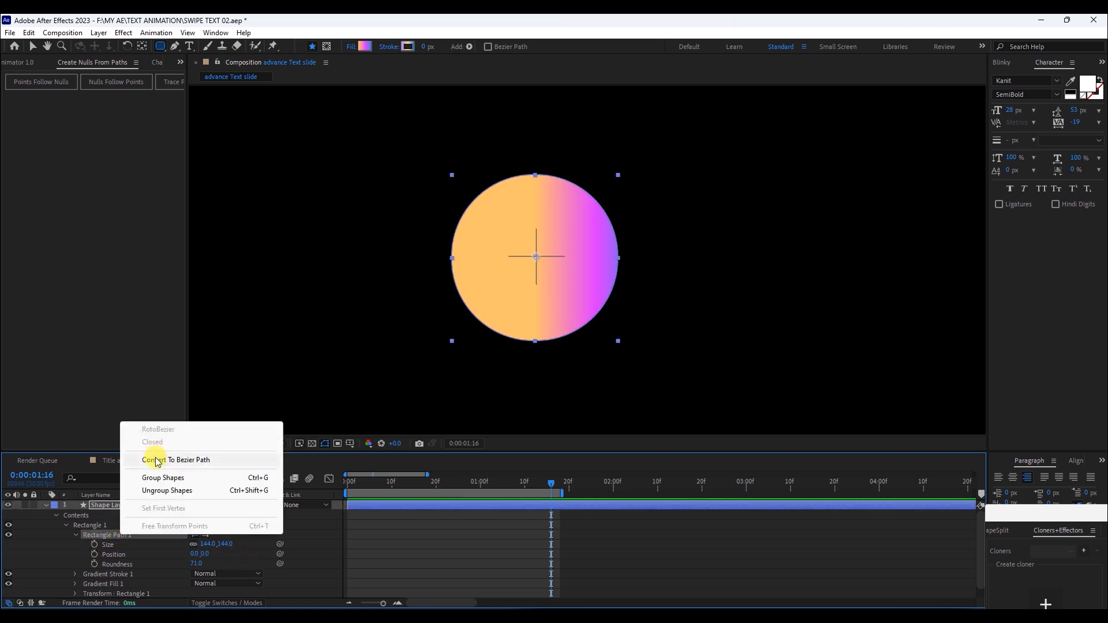
pyautogui.click(198, 461)
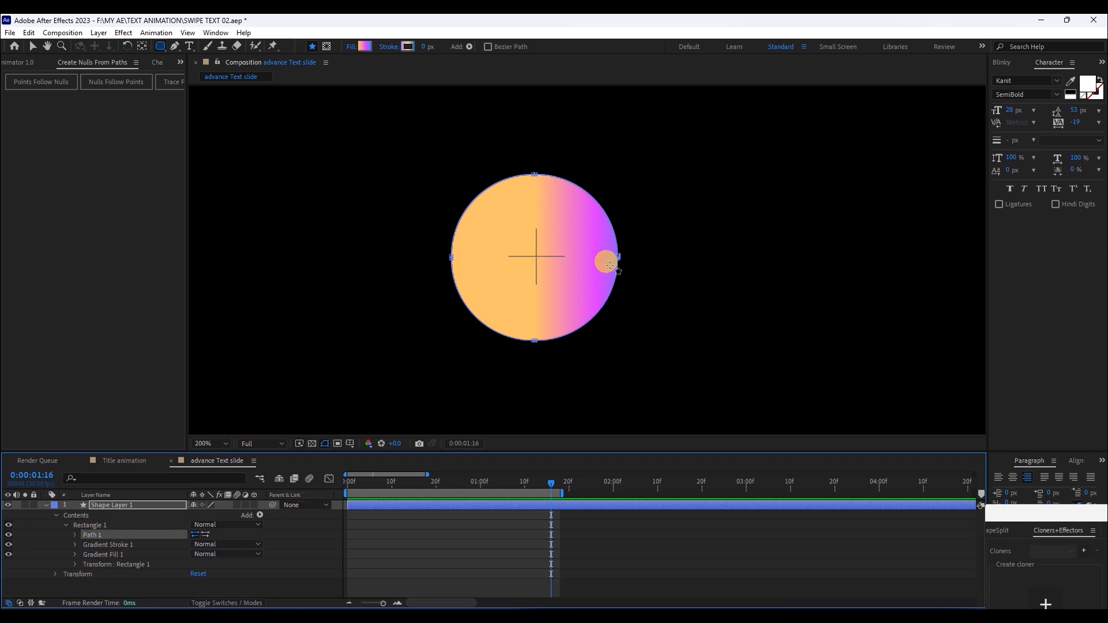
# Try to pull the circle's right-hand path point outward, then undo the move.
pyautogui.press('v')
pyautogui.scroll(4, 629, 271)
pyautogui.moveTo(711, 247); pyautogui.dragTo(743, 249)
pyautogui.hotkey('ctrl', 'z')
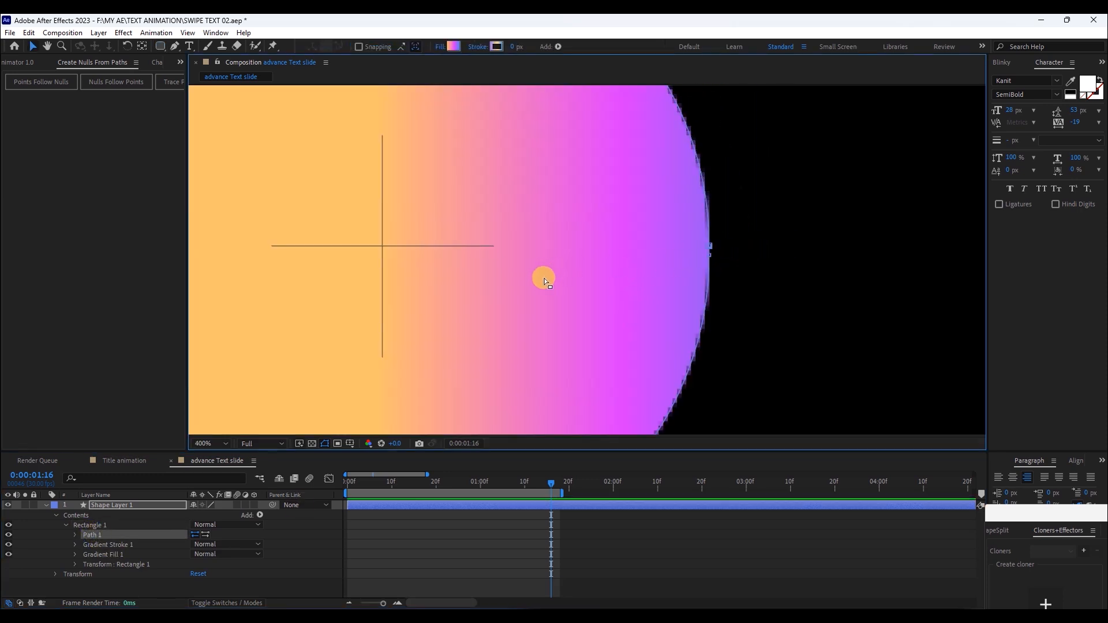
pyautogui.scroll(-4, 542, 277)
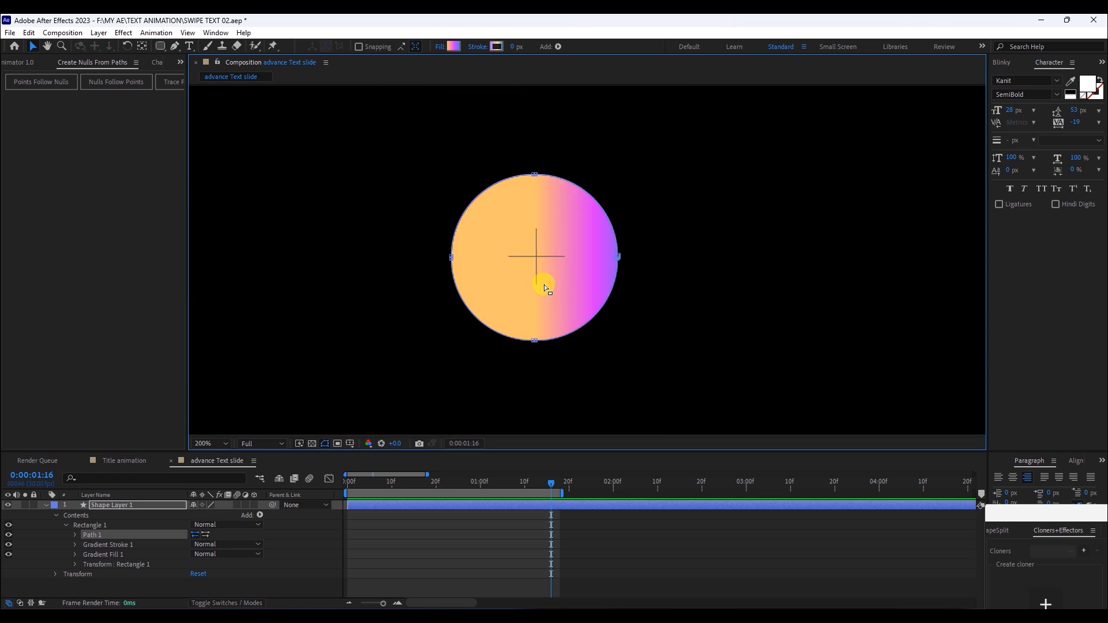
# Rename Shape Layer 1 as Ball and collapse its properties.
pyautogui.click(101, 505)
pyautogui.press('Return')
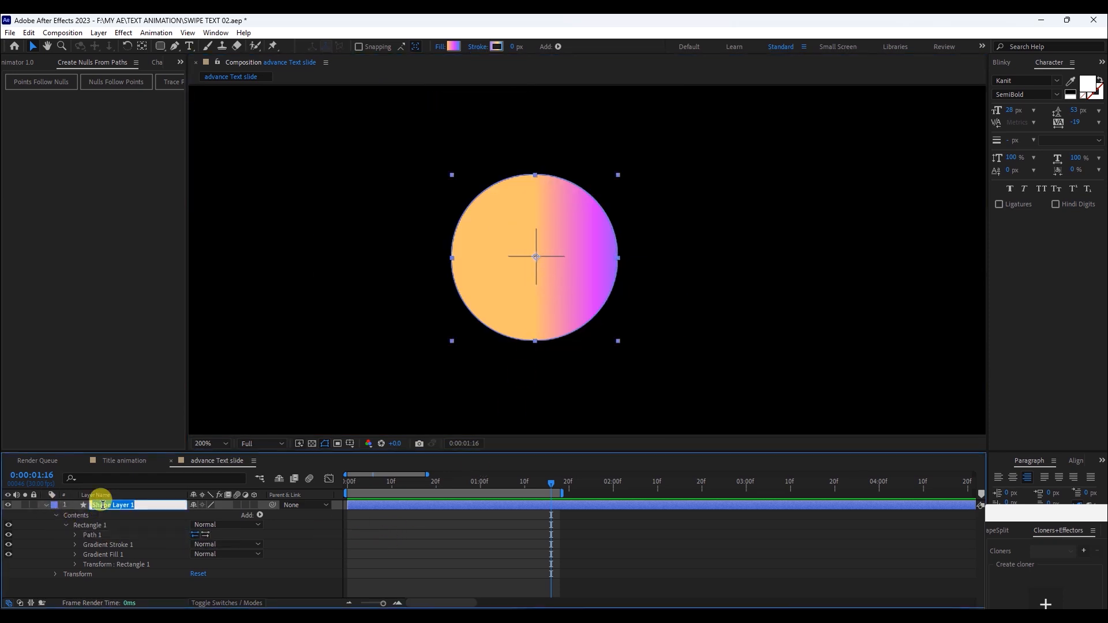
pyautogui.write('Ba')
pyautogui.press('Return')
pyautogui.press('u')
pyautogui.click(147, 546)
pyautogui.scroll(-1, 483, 318)
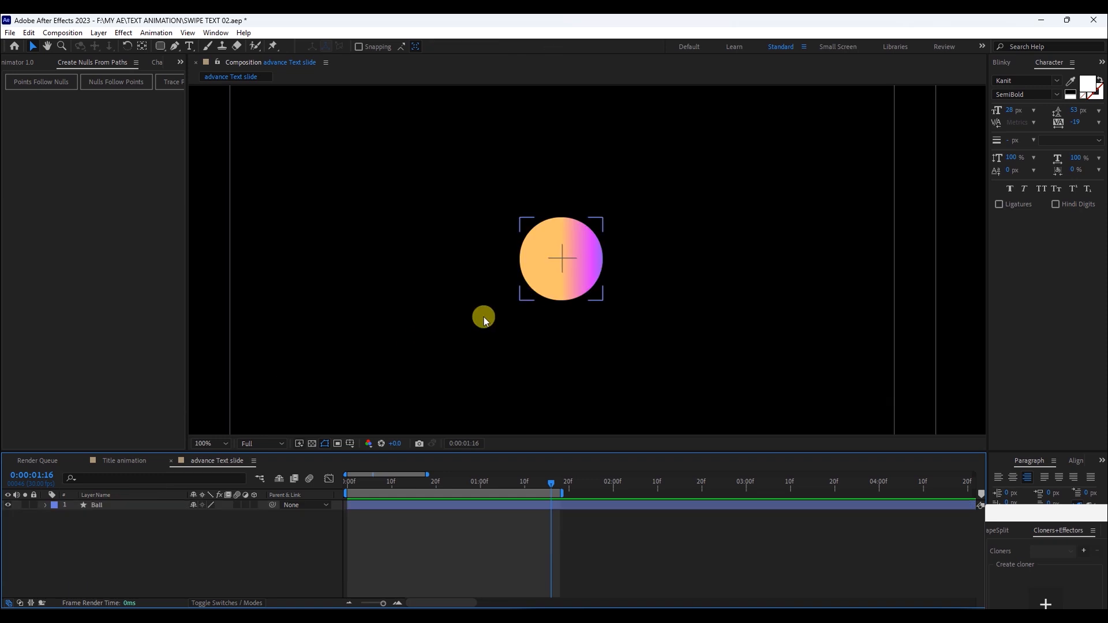
# Create a null object and parent the Ball layer to it.
pyautogui.rightClick(114, 551)
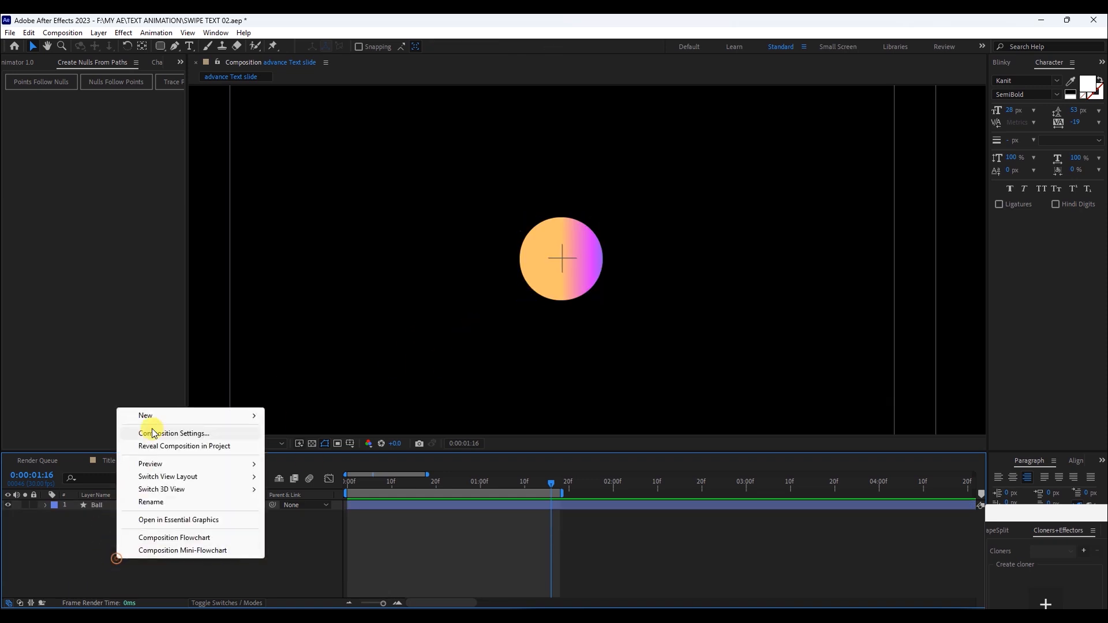
pyautogui.moveTo(162, 417)
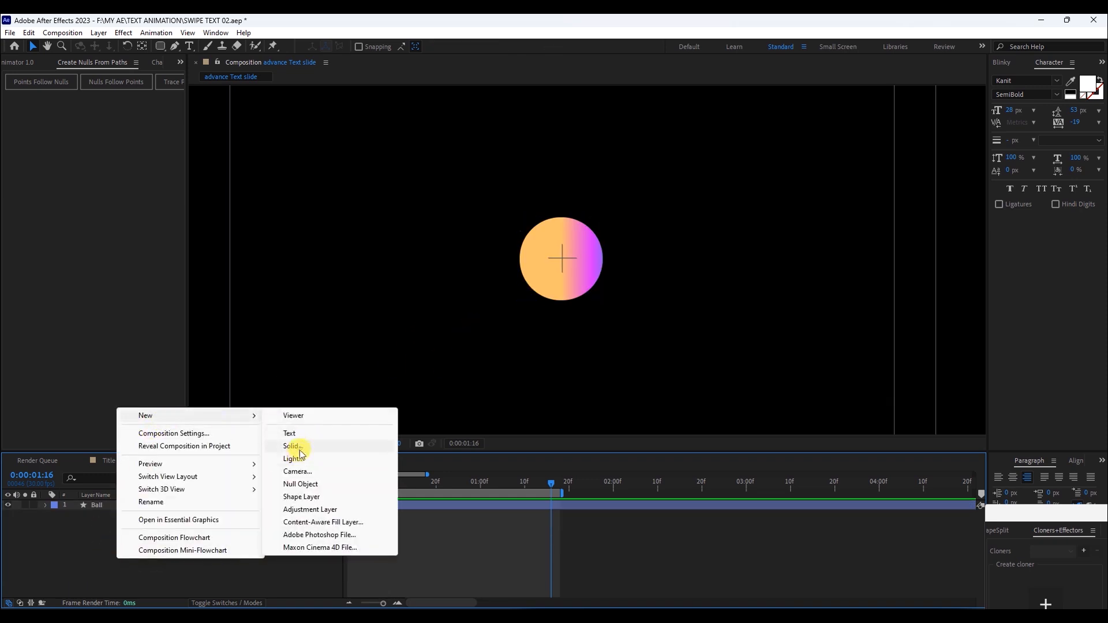
pyautogui.click(298, 485)
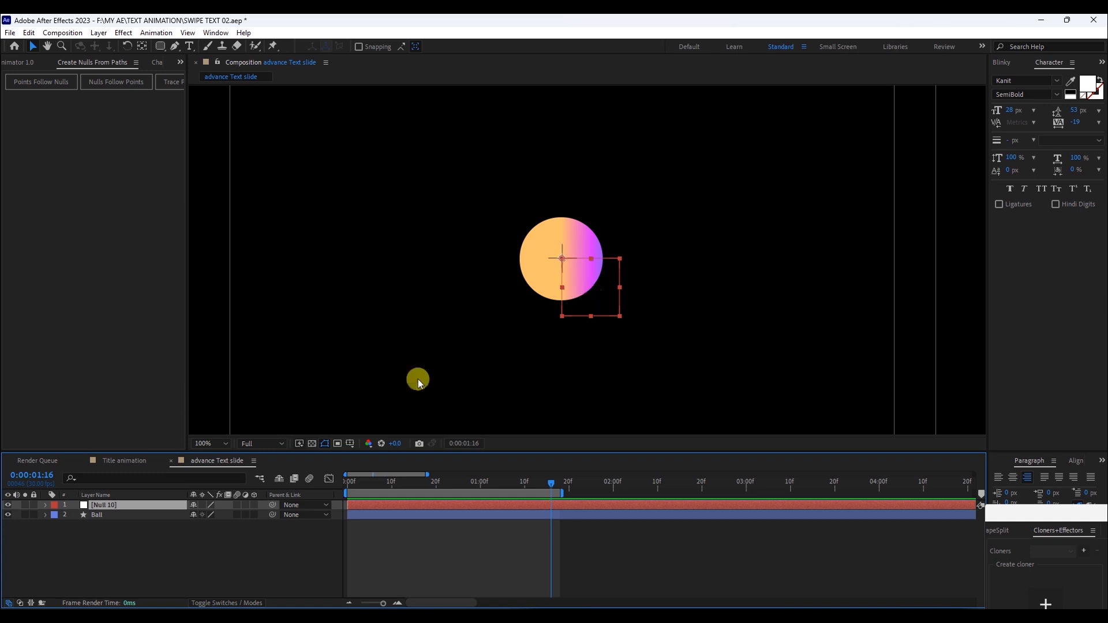
pyautogui.click(110, 515)
pyautogui.moveTo(272, 515); pyautogui.dragTo(100, 504)
# Duplicate the null layer and parent the lower null to the upper one.
pyautogui.click(105, 504)
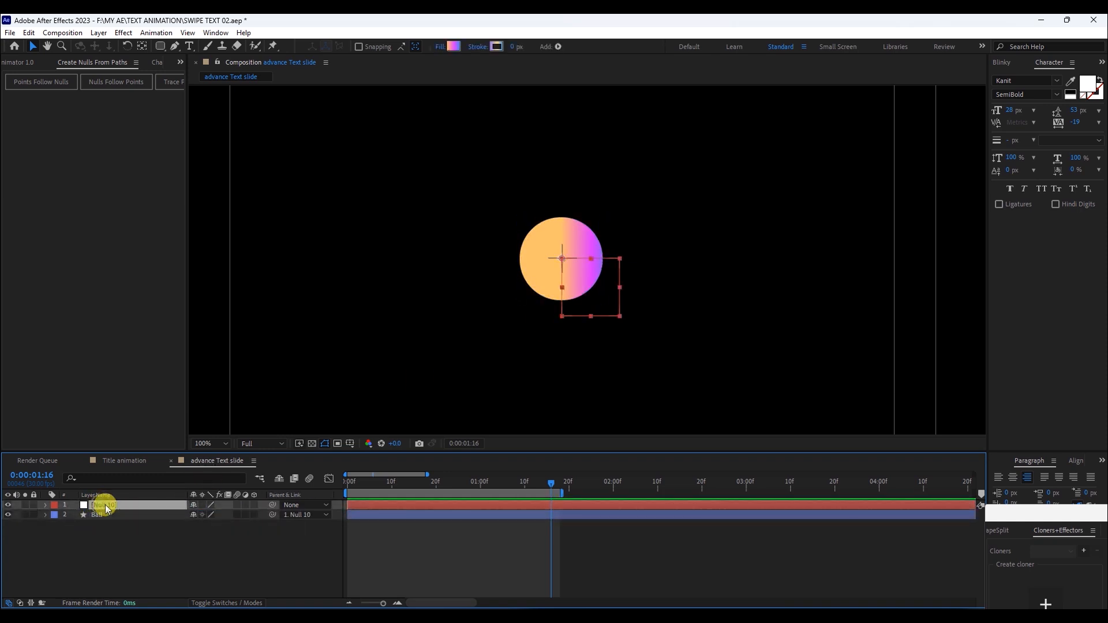
pyautogui.hotkey('ctrl', 'd')
pyautogui.click(142, 515)
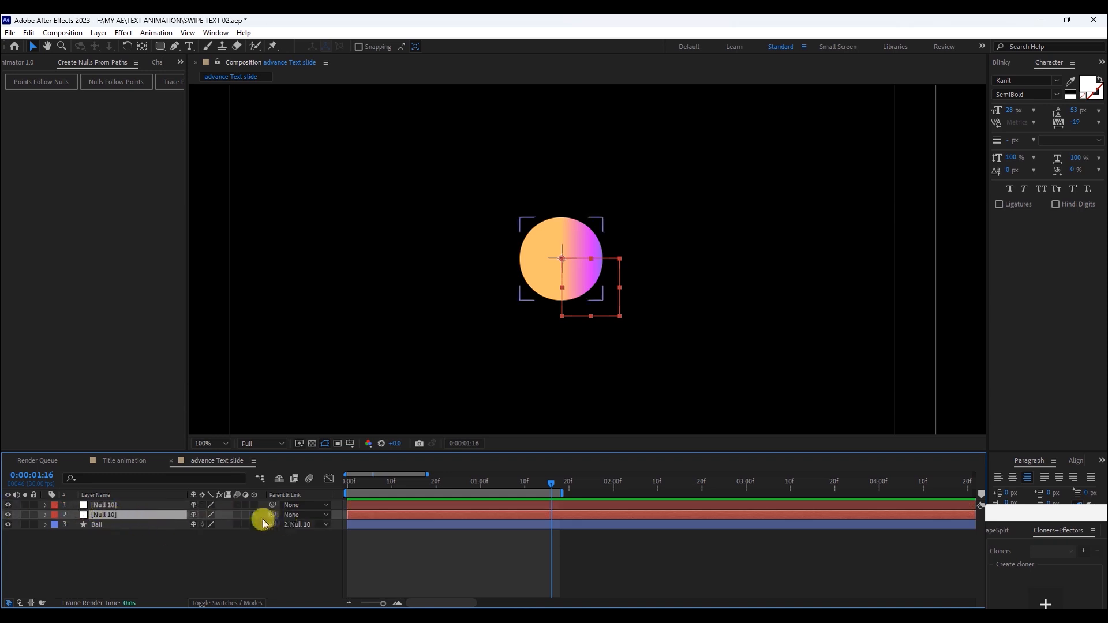
pyautogui.moveTo(271, 514); pyautogui.dragTo(111, 505)
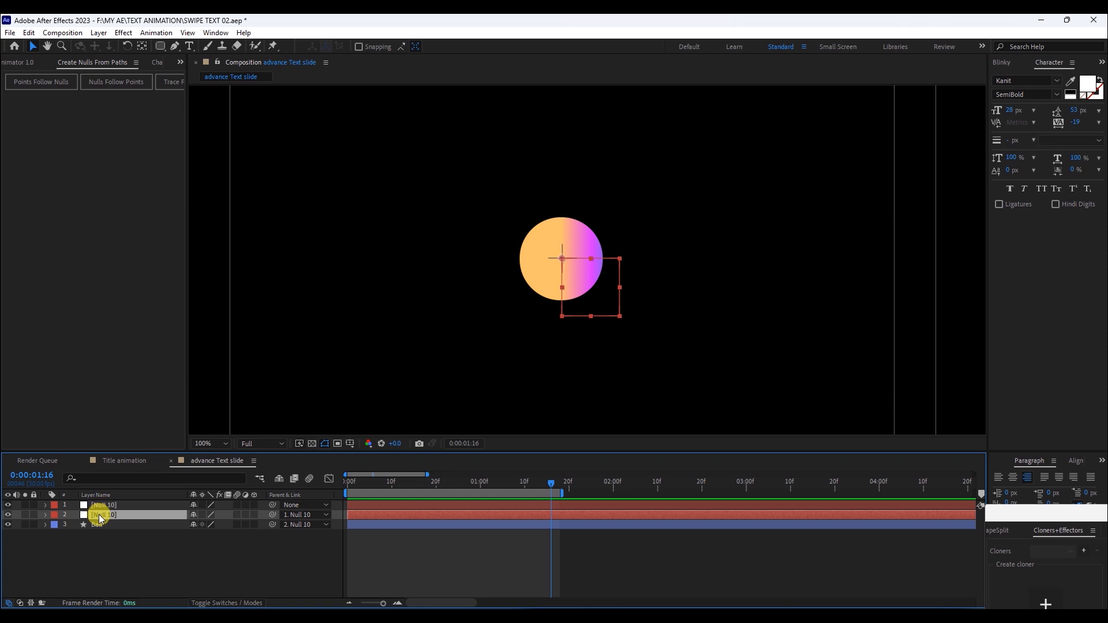
# Rename the lower null layer as Scale N Position.
pyautogui.press('Return')
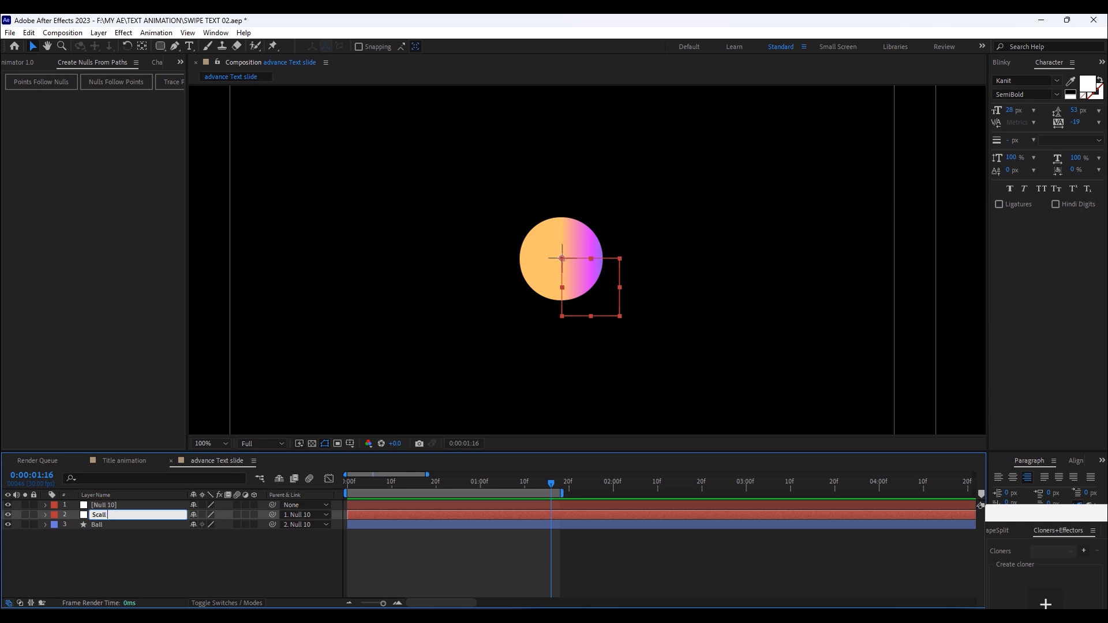
pyautogui.write('Scale N Position')
pyautogui.press('Return')
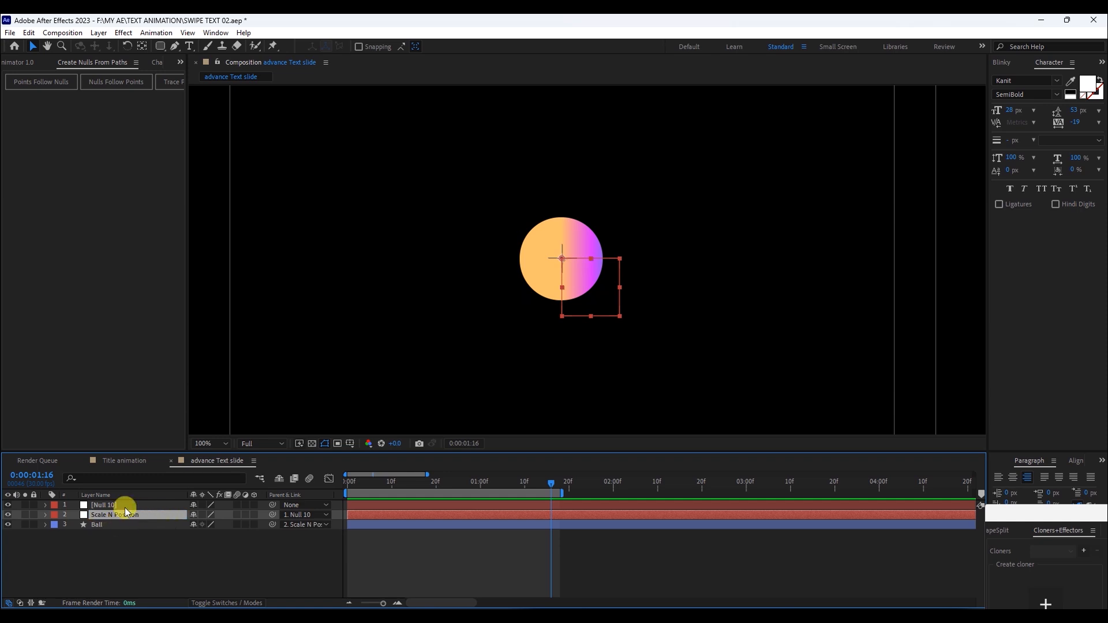
# Rename the upper null layer as Main control.
pyautogui.click(122, 506)
pyautogui.press('Return')
pyautogui.write('Main co')
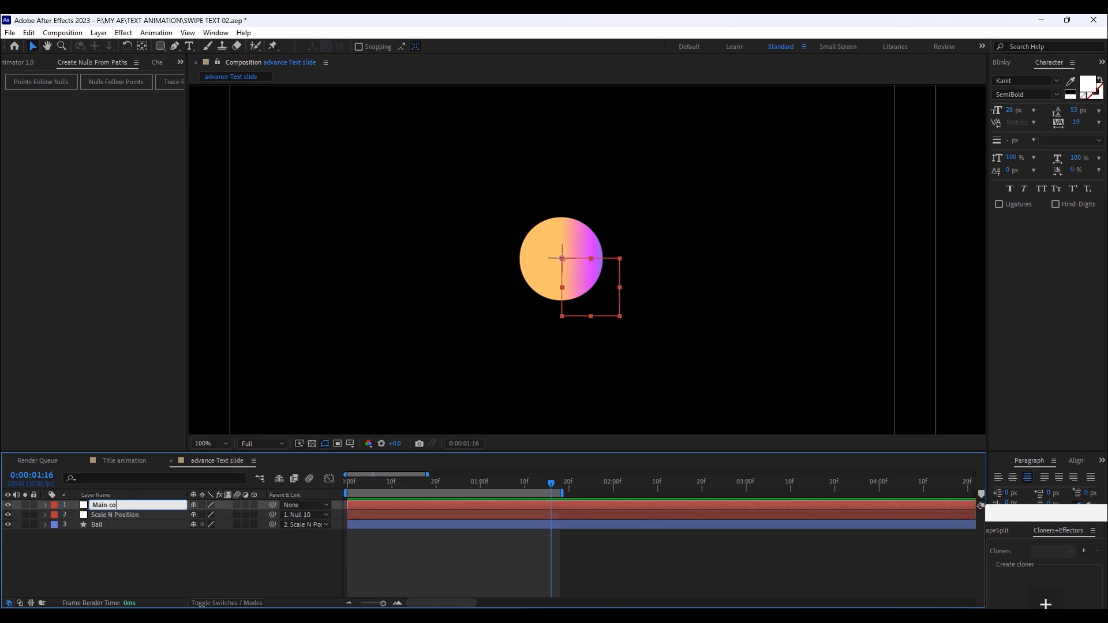
pyautogui.write('ntrol')
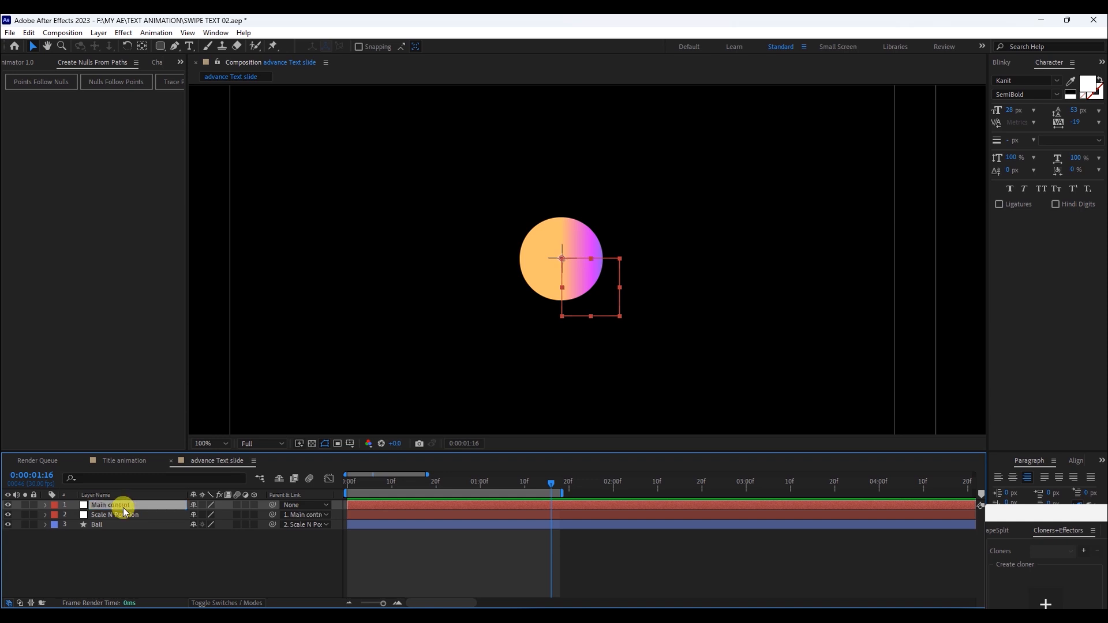
pyautogui.click(137, 557)
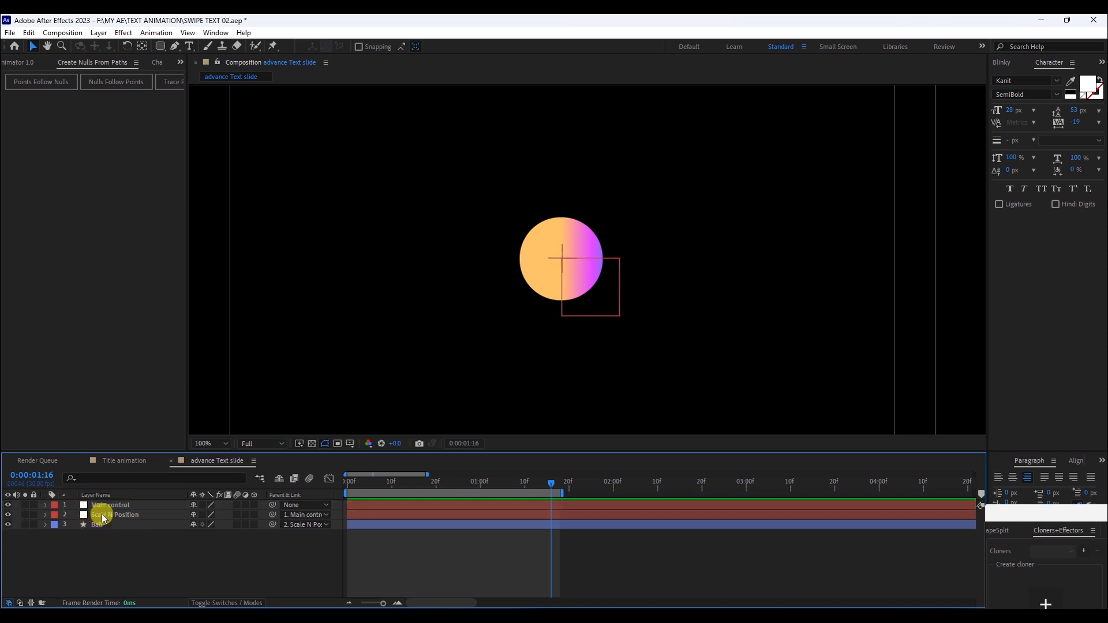
# Show the Position and Scale properties of the Scale N Position null and move the current time to 0:00:00:00.
pyautogui.click(102, 515)
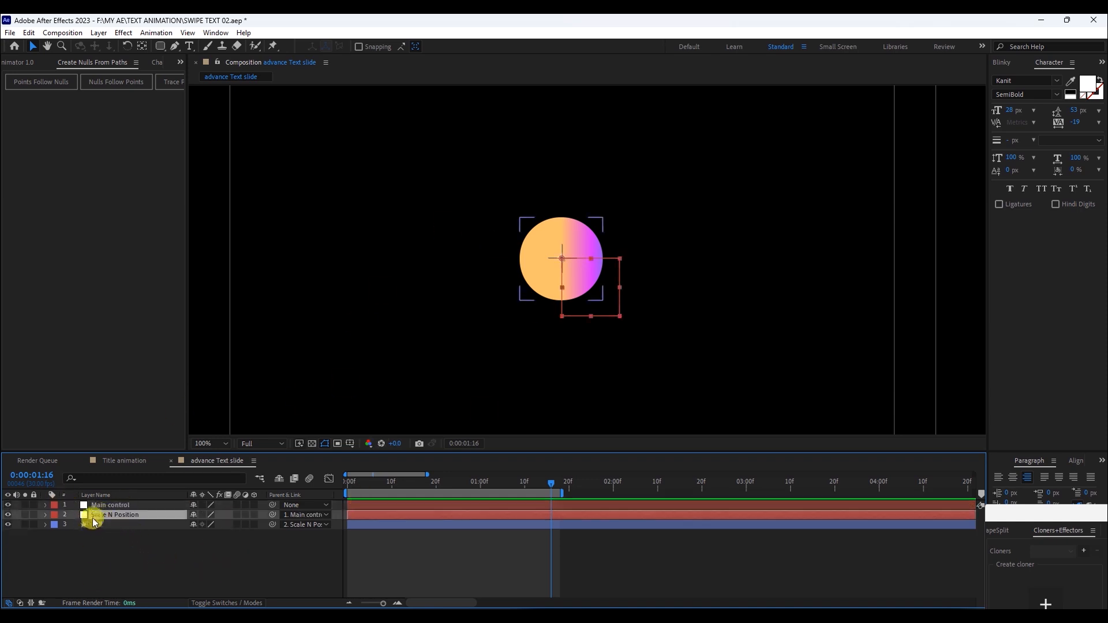
pyautogui.press('p')
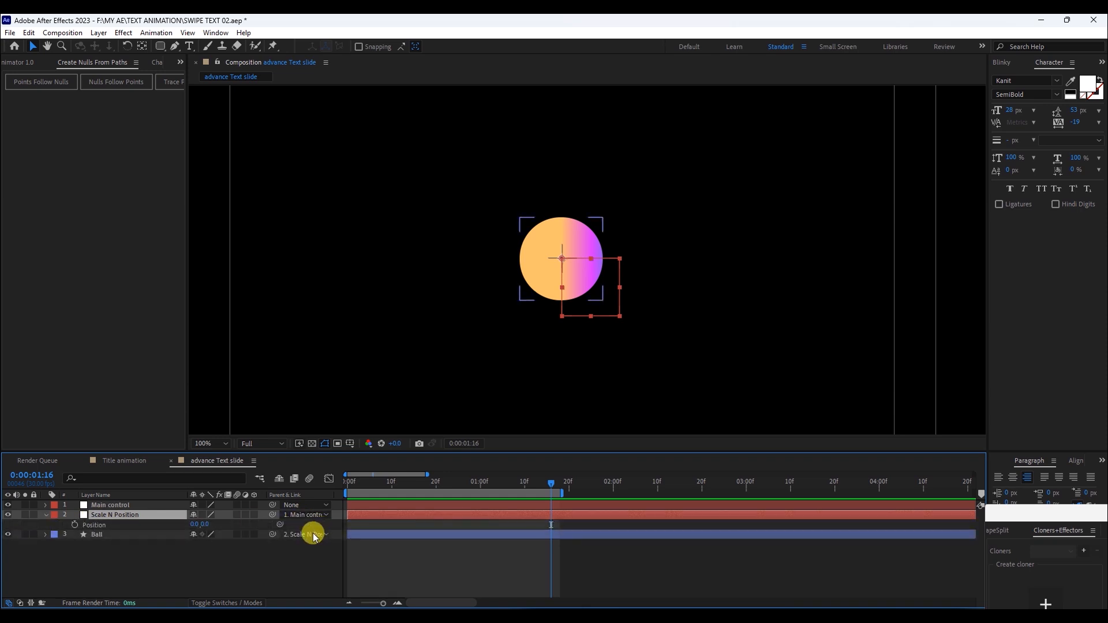
pyautogui.hotkey('shift', 's')
pyautogui.moveTo(380, 491); pyautogui.dragTo(338, 501)
pyautogui.scroll(-2, 450, 352)
pyautogui.scroll(2, 477, 353)
pyautogui.scroll(-1, 519, 358)
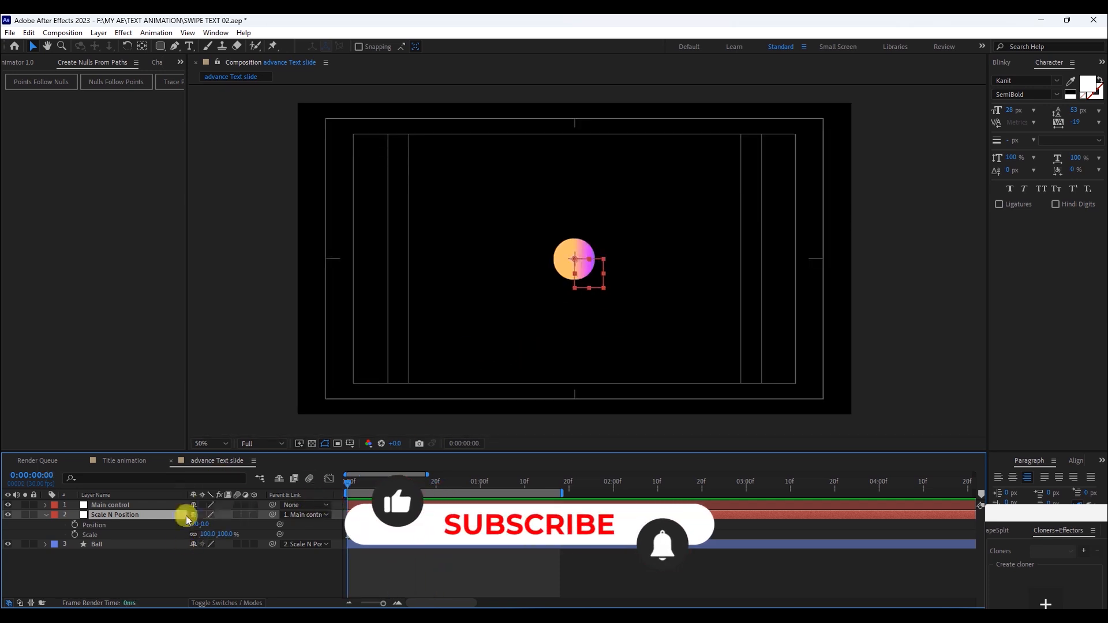
# Enlarge the Ball layer's Rectangle 1 group by setting its transform scale to about 158%.
pyautogui.click(86, 544)
pyautogui.click(45, 545)
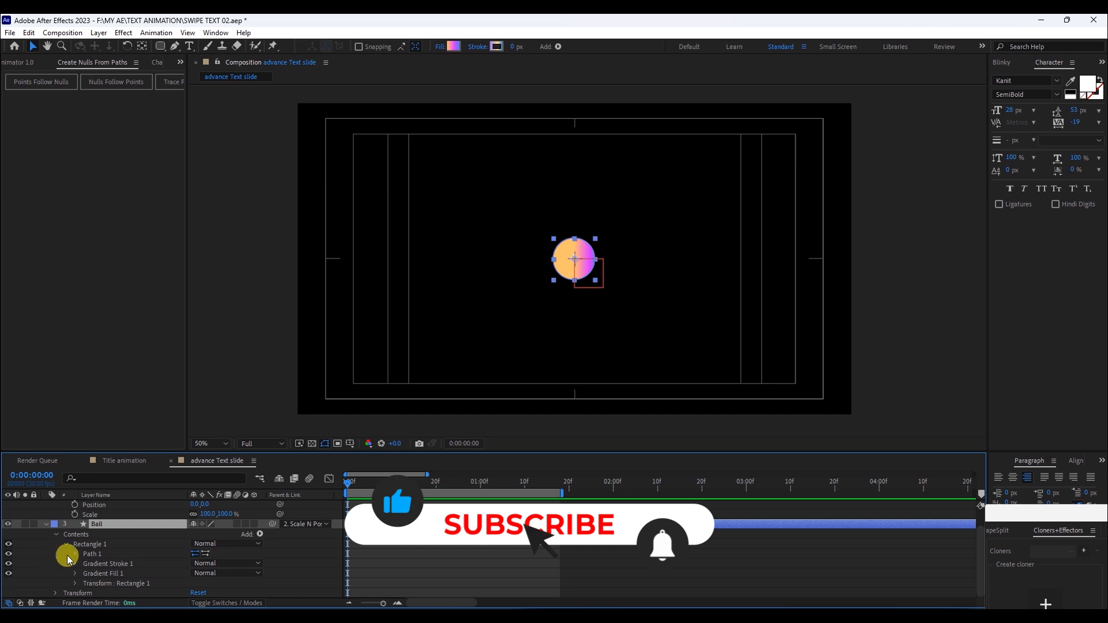
pyautogui.click(75, 583)
pyautogui.scroll(-2, 140, 584)
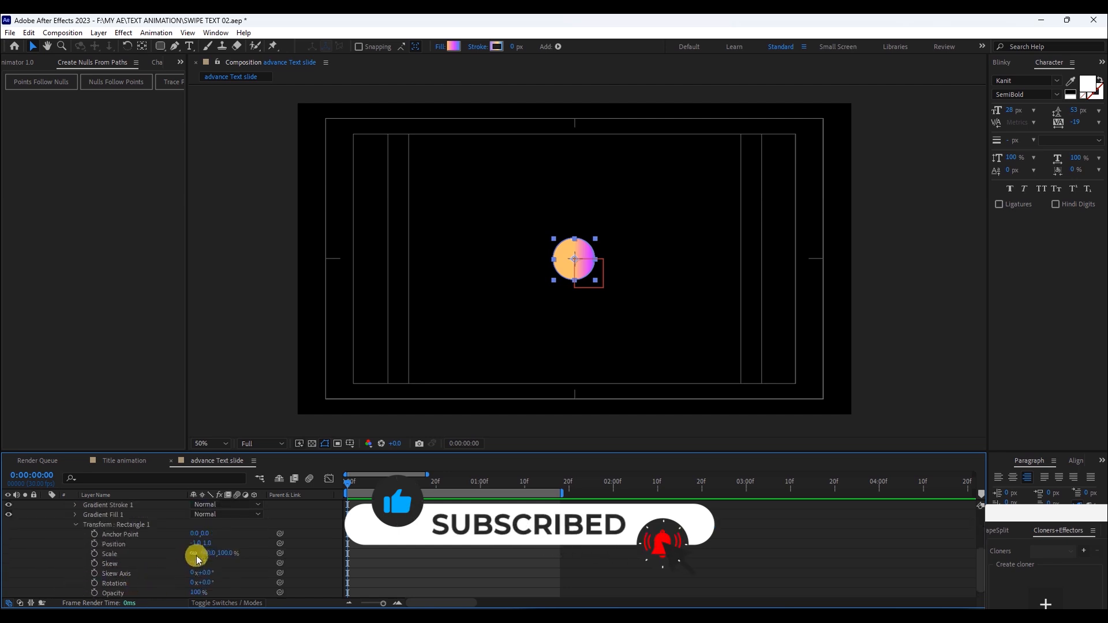
pyautogui.moveTo(212, 553); pyautogui.dragTo(243, 553)
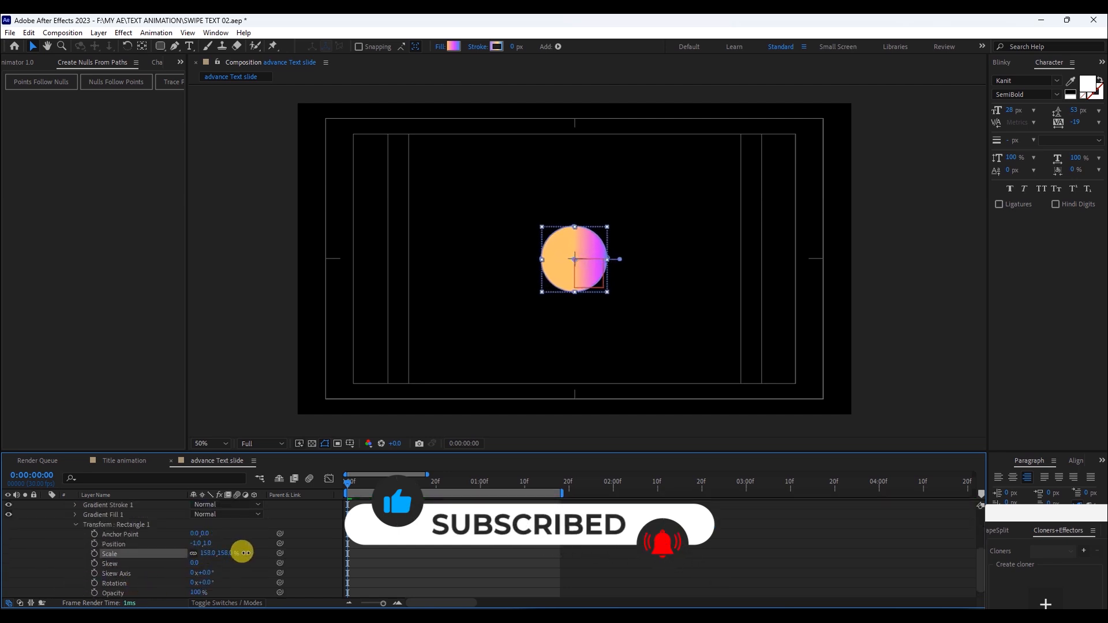
pyautogui.scroll(2, 588, 260)
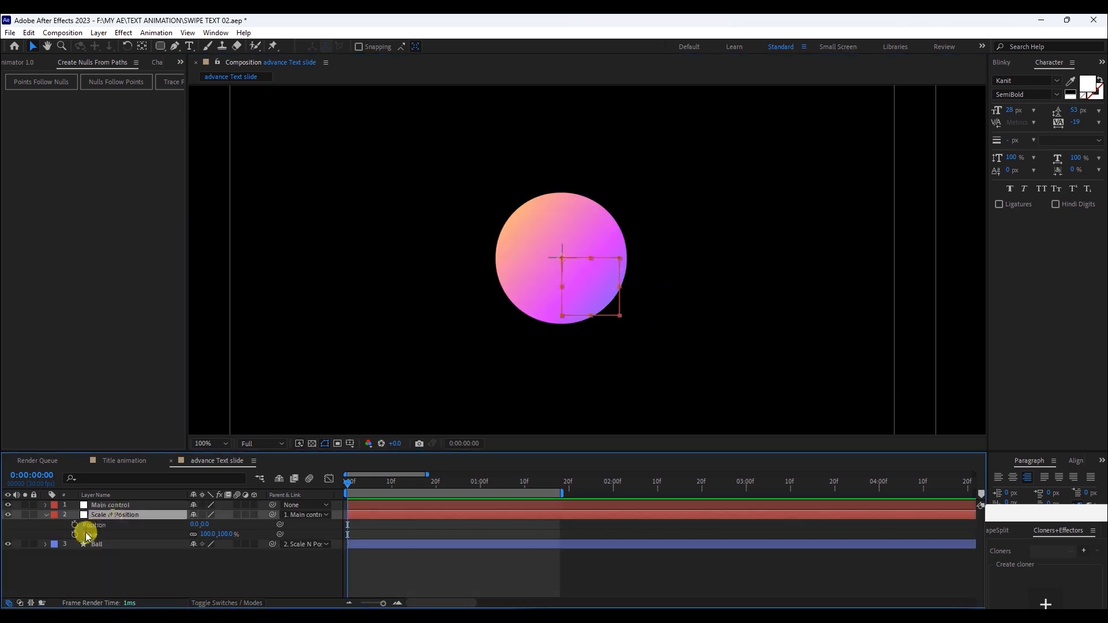
# Set starting Position and Scale keyframes on the Scale N Position null at 0:00:00:00.
pyautogui.click(75, 525)
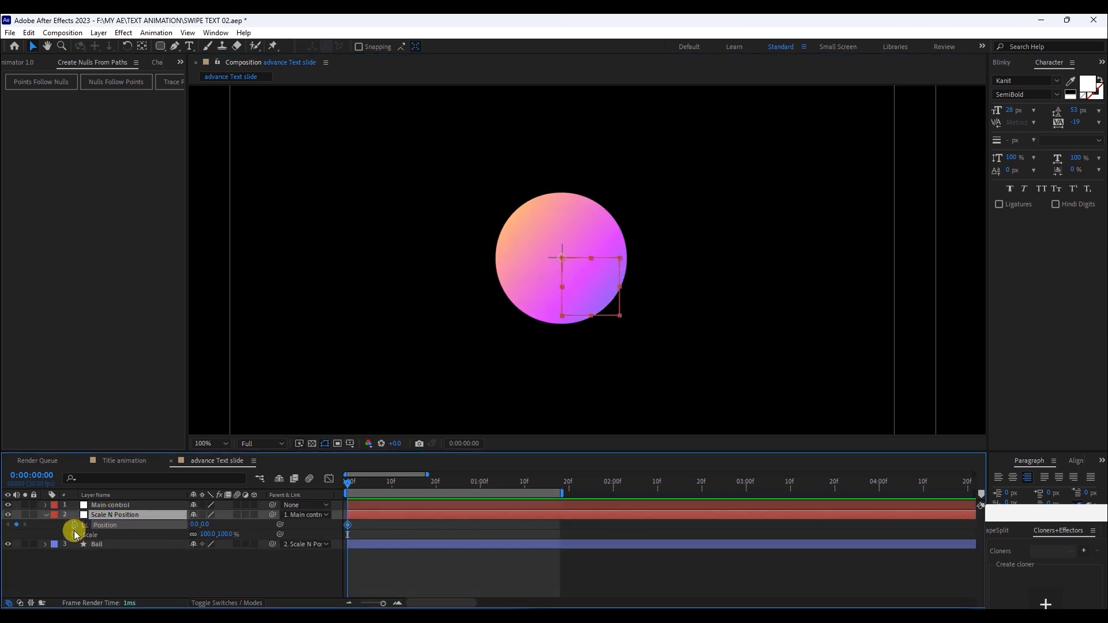
pyautogui.click(75, 535)
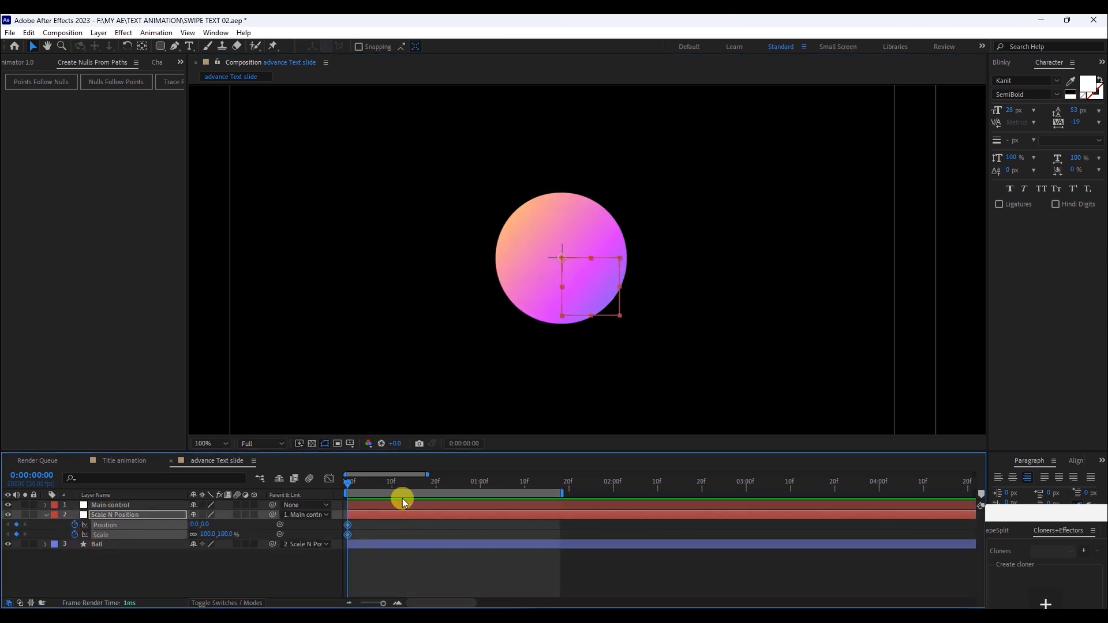
# At 0:00:00:25, keyframe the Scale N Position null's Scale at 69% and its Position at -208, 0.
pyautogui.click(462, 486)
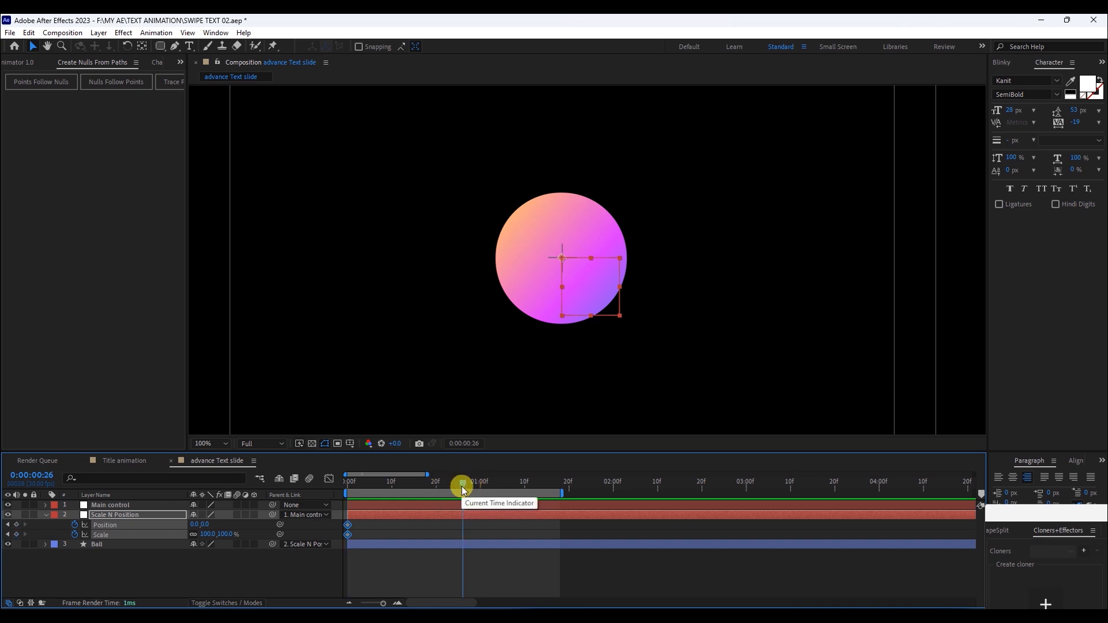
pyautogui.moveTo(462, 487); pyautogui.dragTo(458, 489)
pyautogui.press(',')
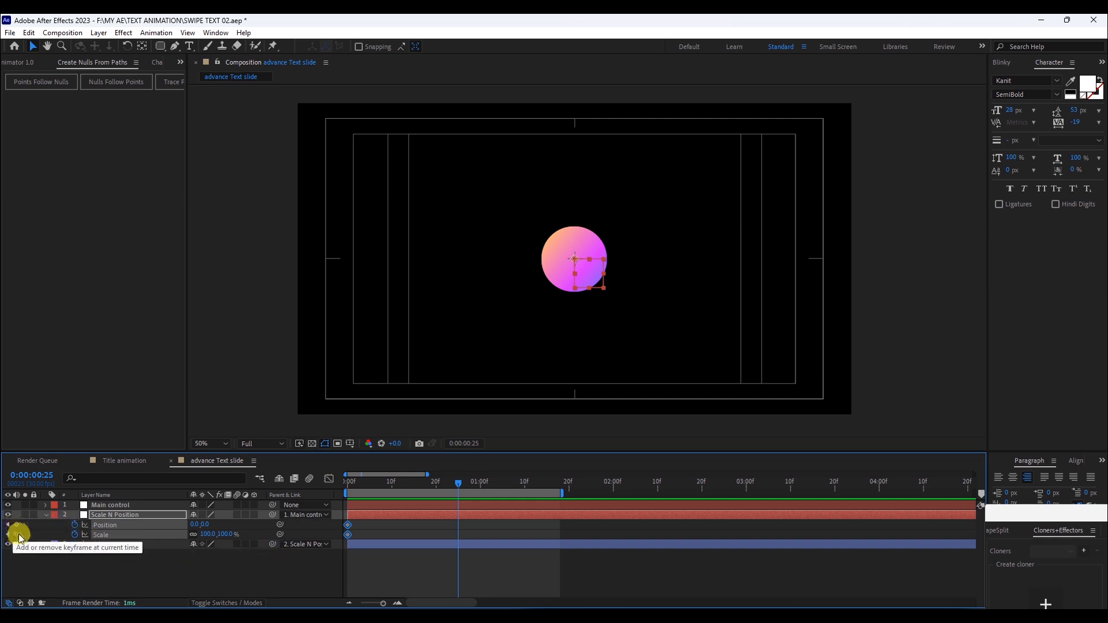
pyautogui.moveTo(201, 534); pyautogui.dragTo(86, 523)
pyautogui.moveTo(195, 525); pyautogui.dragTo(183, 526)
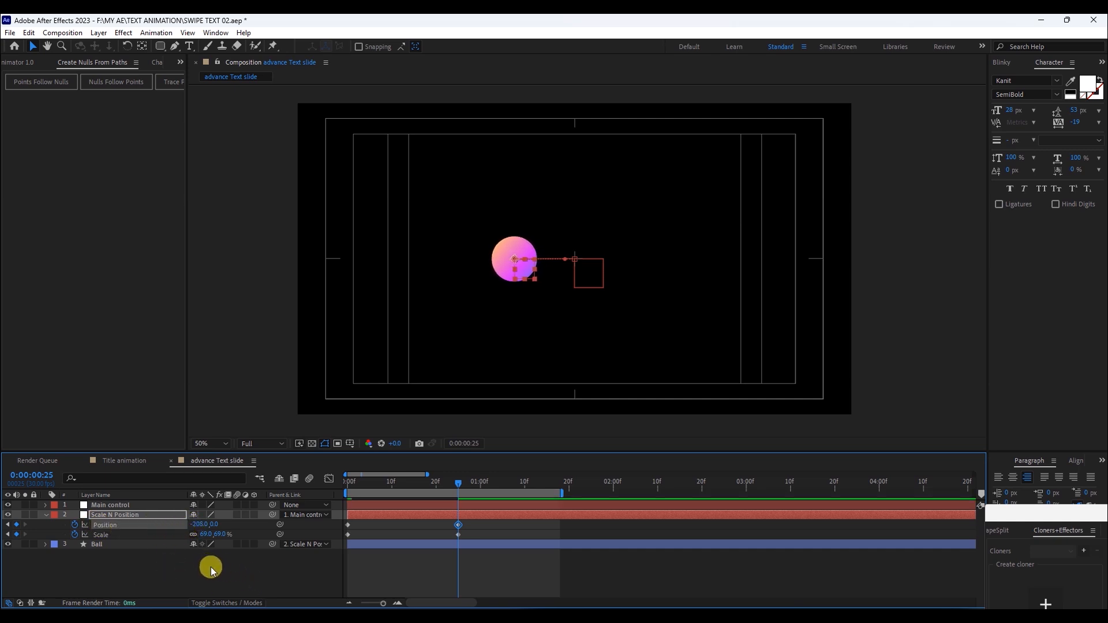
# Apply Easy Ease to all four Position and Scale keyframes of the Scale N Position null in the Graph Editor.
pyautogui.moveTo(456, 528); pyautogui.dragTo(346, 531)
pyautogui.click(329, 479)
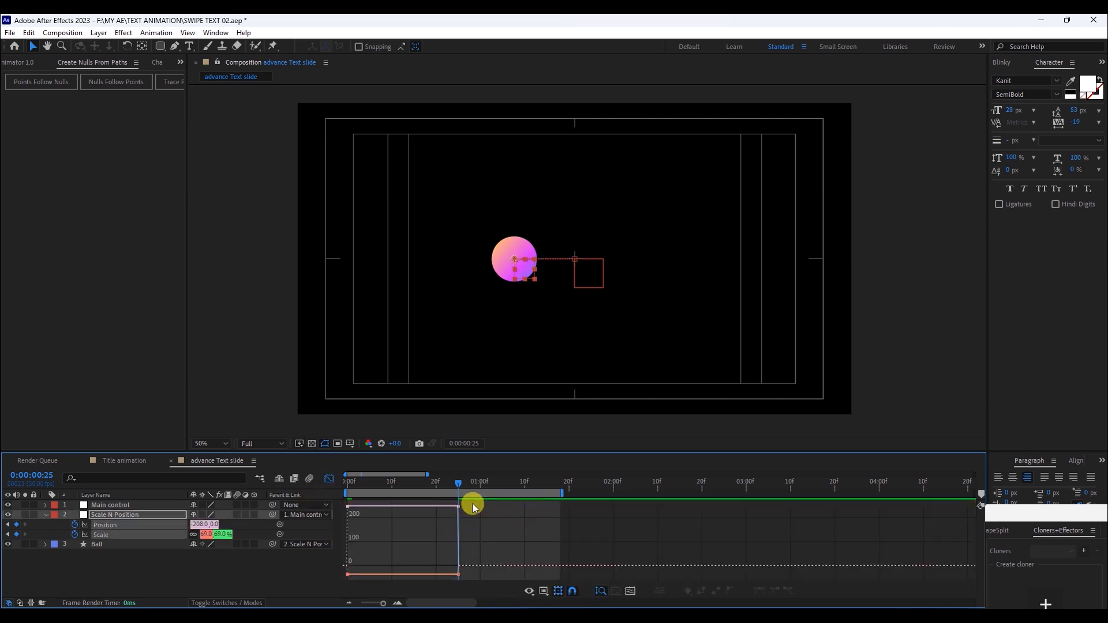
pyautogui.click(323, 478)
pyautogui.moveTo(489, 524); pyautogui.dragTo(338, 544)
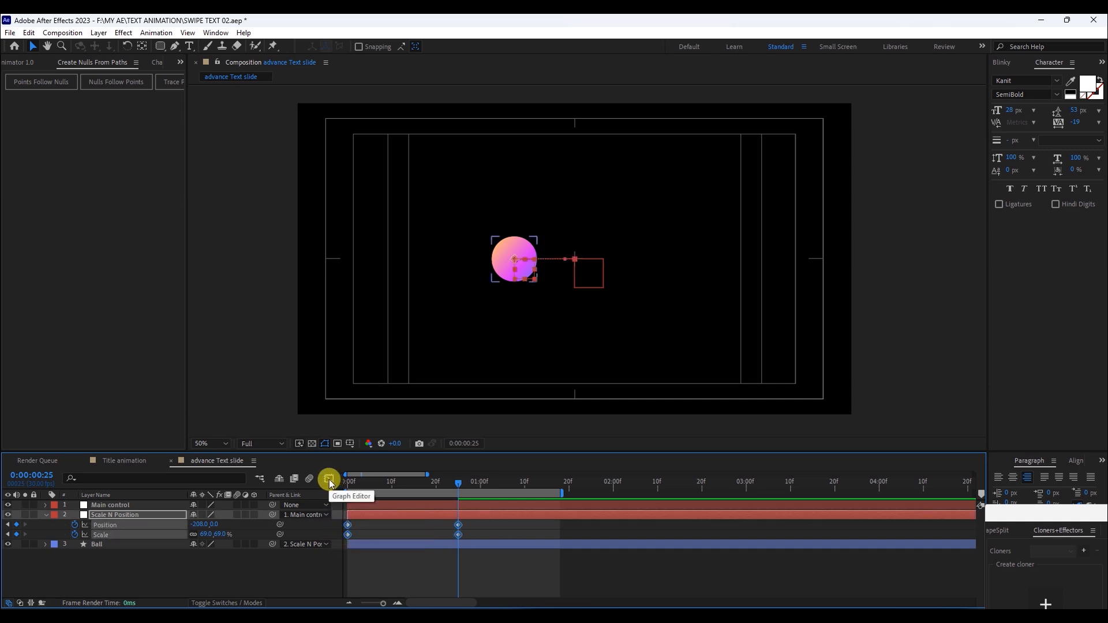
pyautogui.click(329, 479)
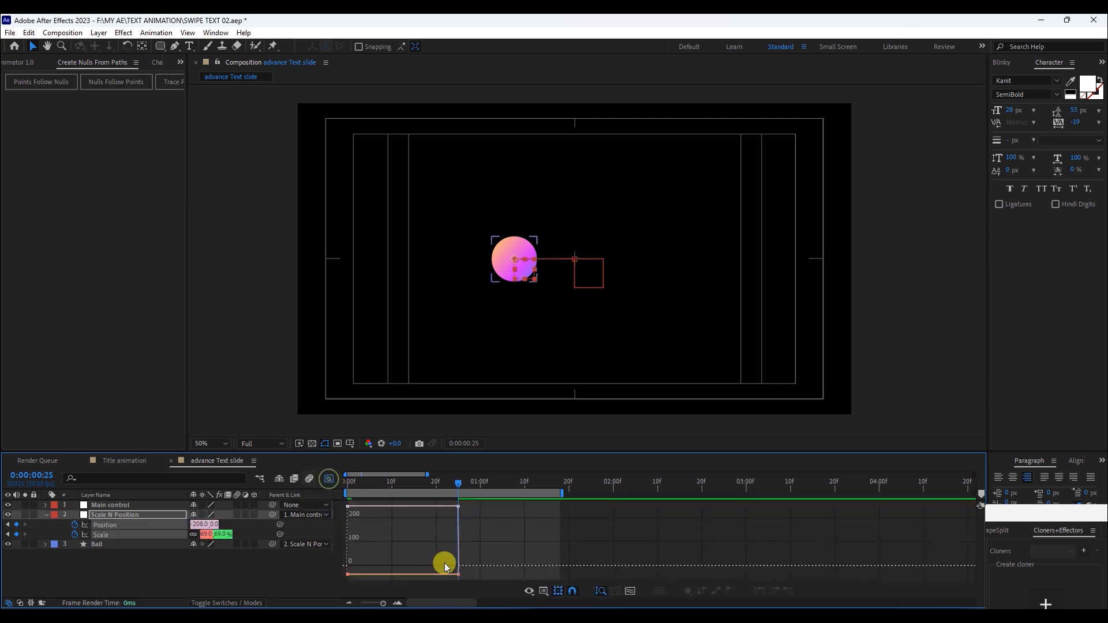
pyautogui.moveTo(469, 506); pyautogui.dragTo(314, 587)
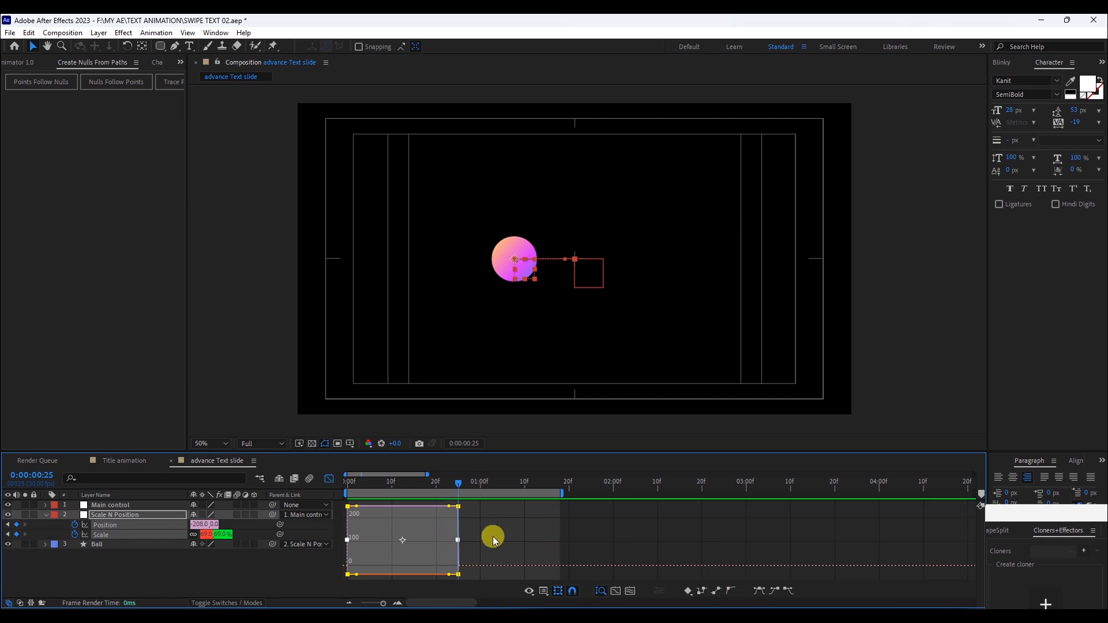
pyautogui.click(758, 590)
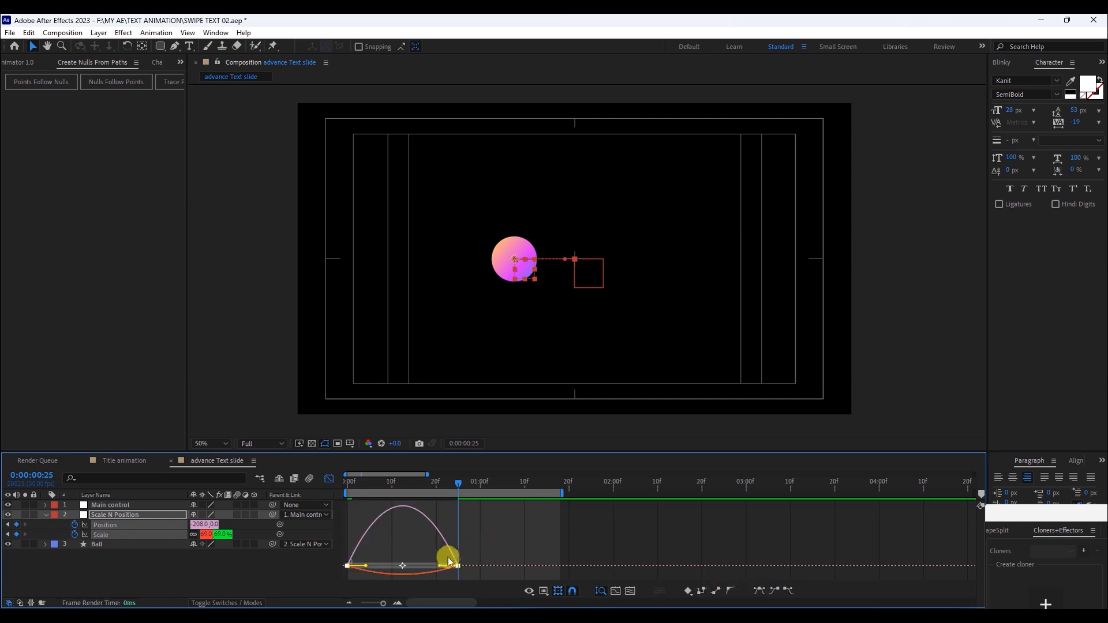
# Shape the null's speed curves to peak early by extending the end keyframes' incoming influence, and preview the motion.
pyautogui.moveTo(439, 568); pyautogui.dragTo(406, 563)
pyautogui.moveTo(363, 485); pyautogui.dragTo(347, 499)
pyautogui.press('space')
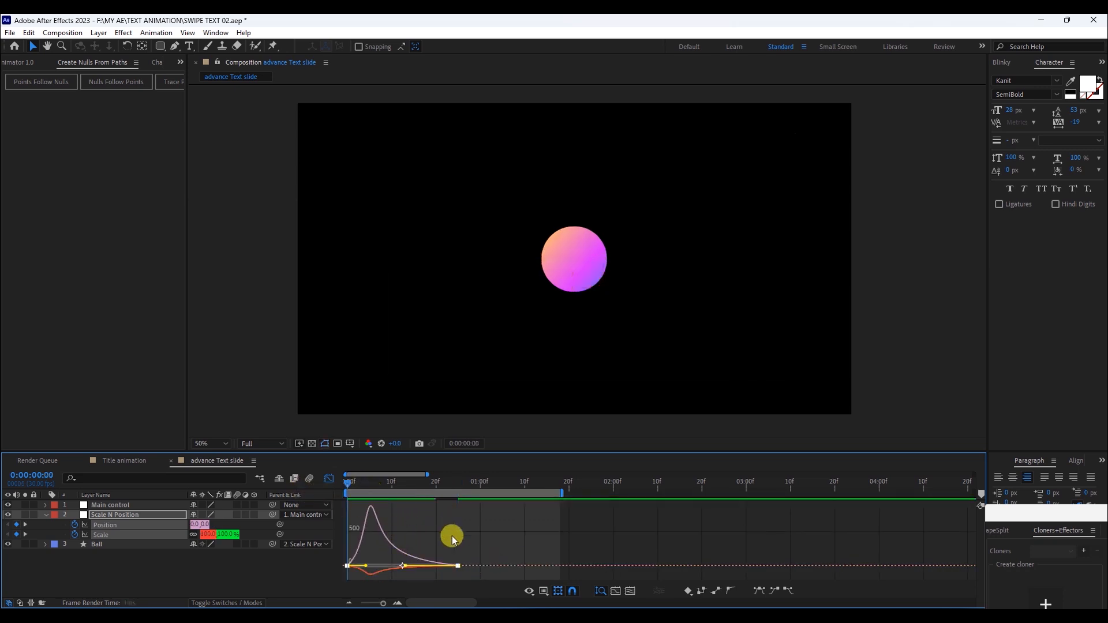
pyautogui.press('space')
# Reshape the null's Position and Scale speed curves to peak sharply at the end, with 0.01% incoming influence on the end keyframes, and preview the motion.
pyautogui.click(329, 479)
pyautogui.click(329, 478)
pyautogui.moveTo(483, 552)
pyautogui.mouseDown()
pyautogui.moveTo(445, 583)
pyautogui.moveTo(450, 563)
pyautogui.moveTo(470, 563)
pyautogui.mouseUp()
pyautogui.click(760, 591)
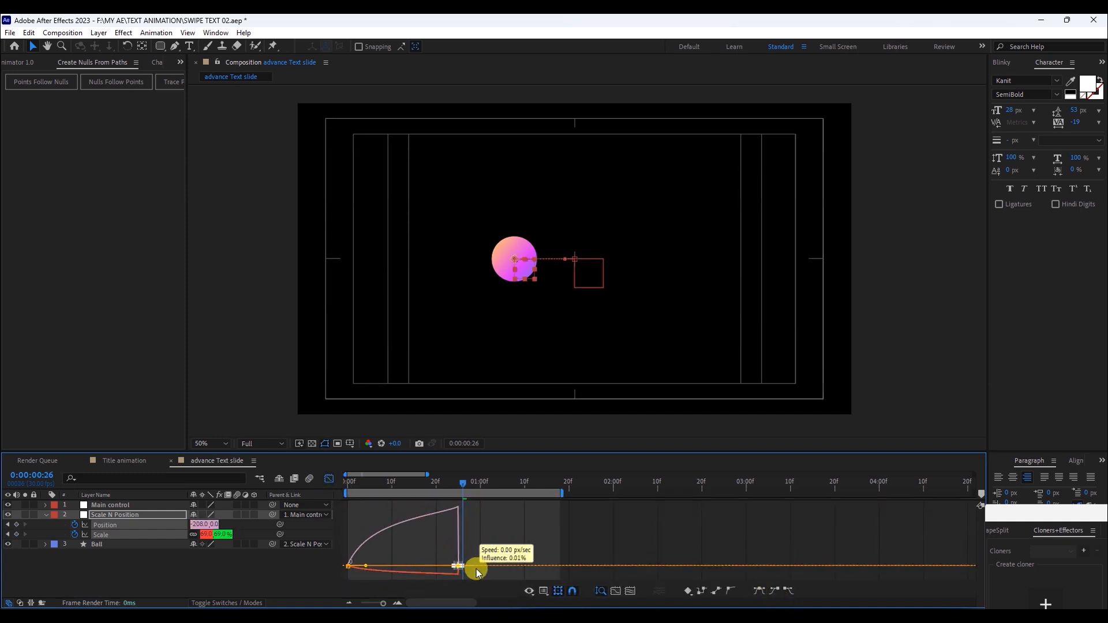
pyautogui.click(348, 565)
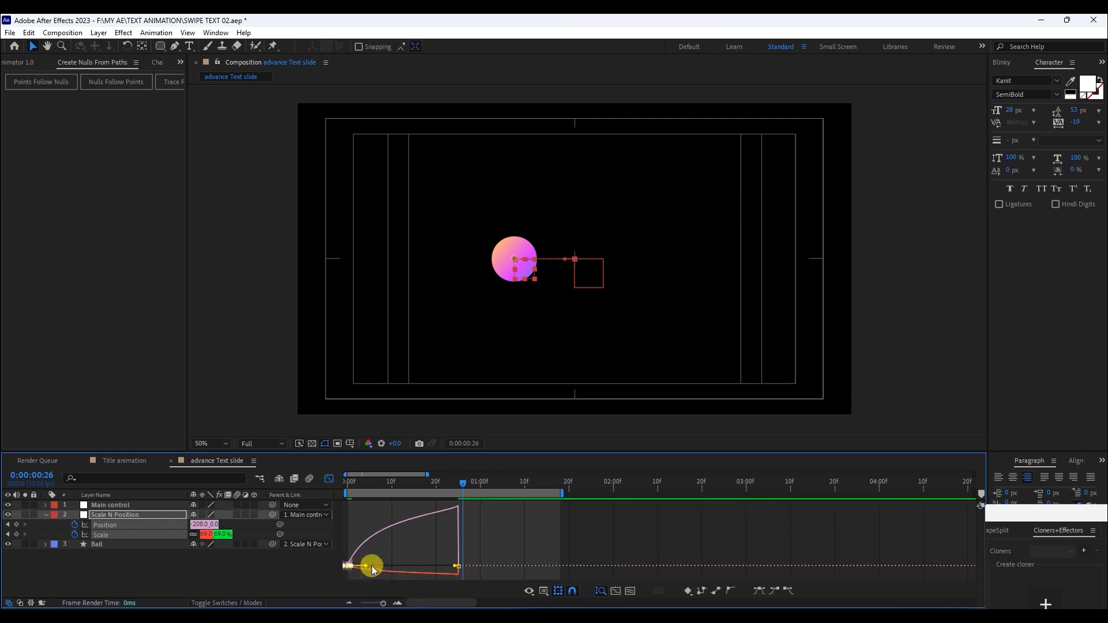
pyautogui.moveTo(365, 567); pyautogui.dragTo(466, 564)
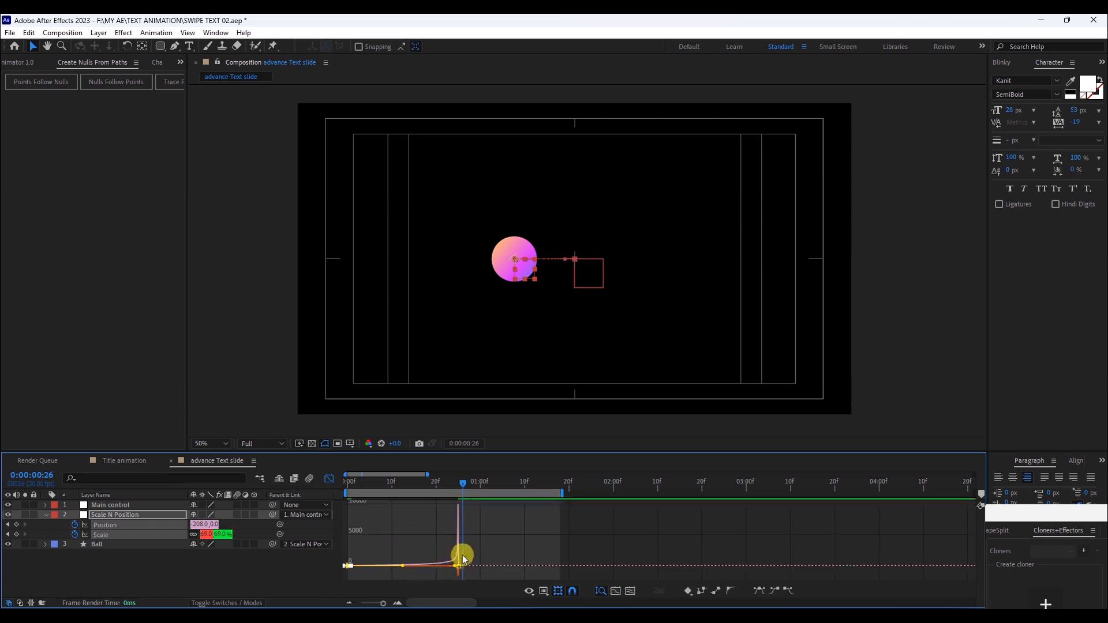
pyautogui.press('`')
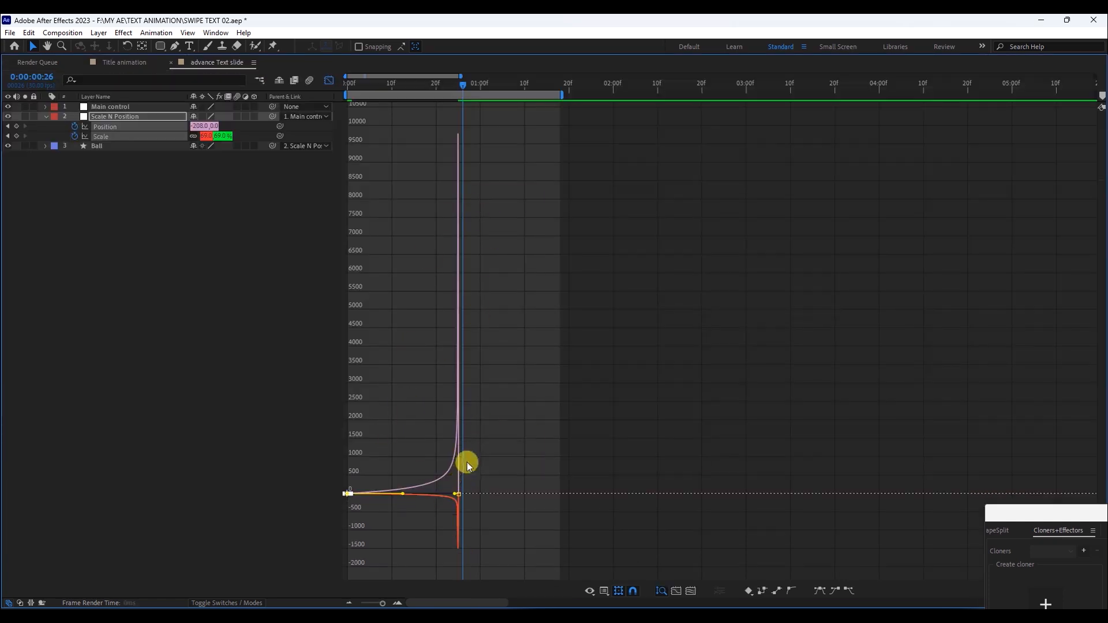
pyautogui.press('`')
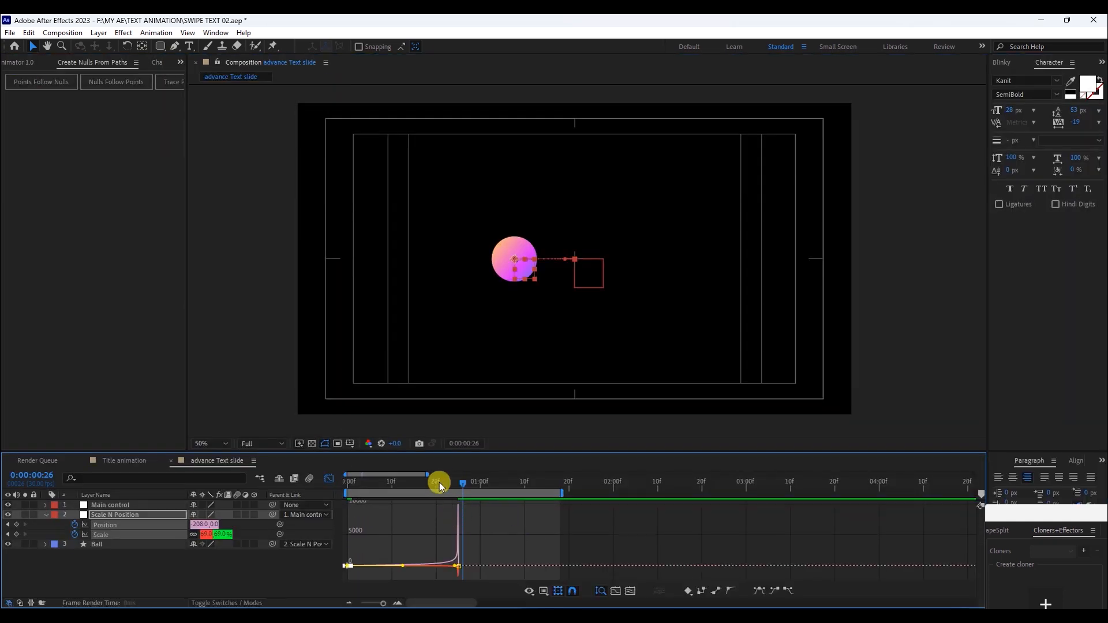
pyautogui.moveTo(439, 483); pyautogui.dragTo(310, 486)
pyautogui.press('space')
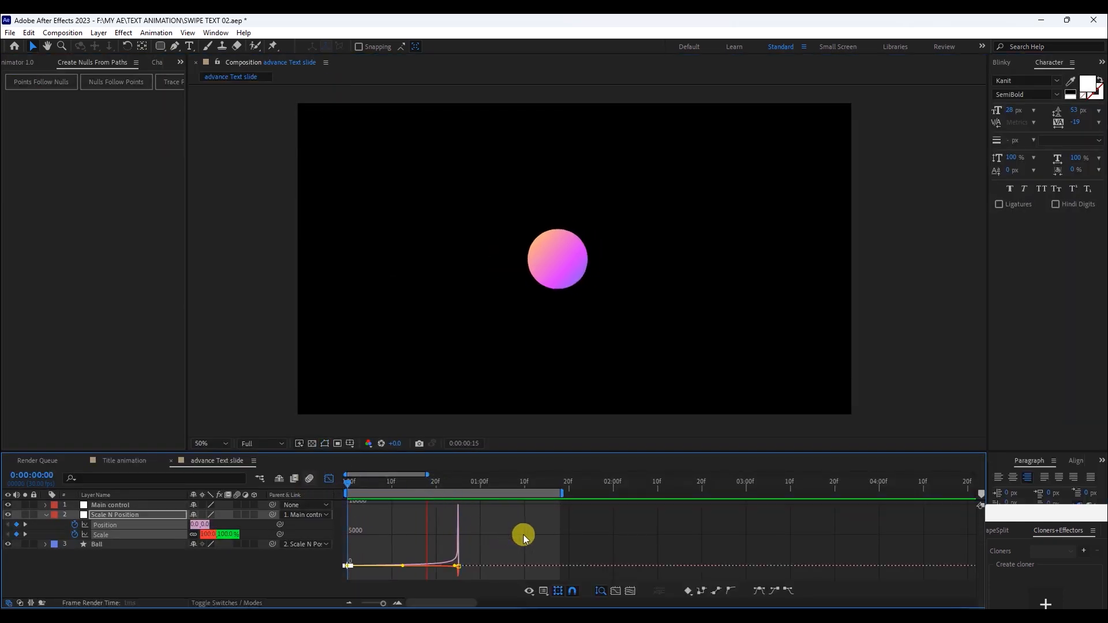
pyautogui.press('space')
pyautogui.click(329, 478)
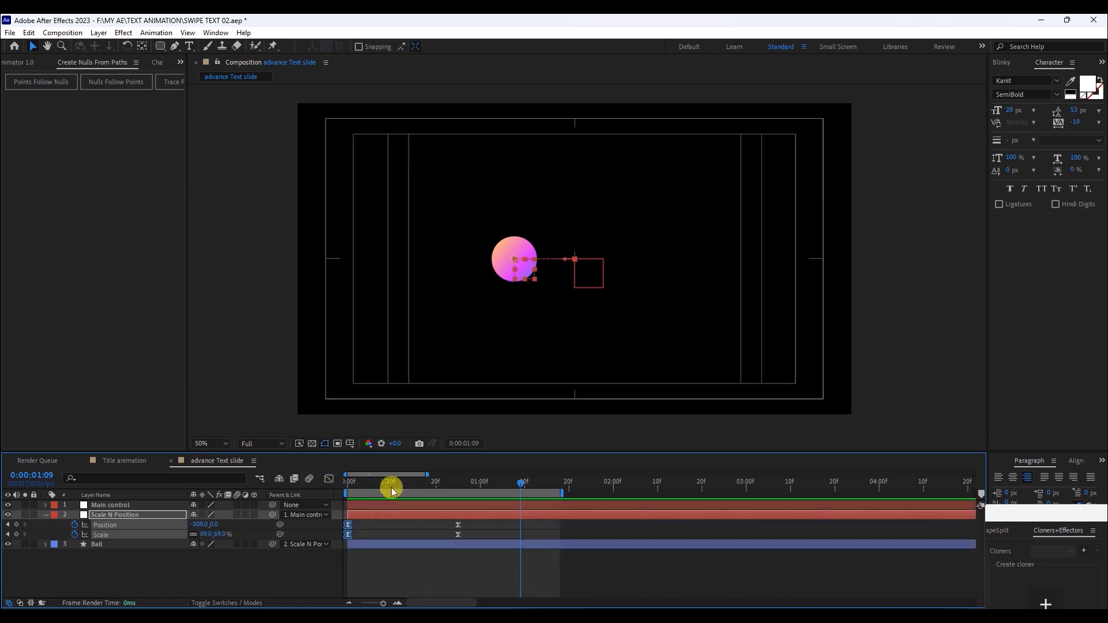
# Add a Path keyframe to Path 1 in the Ball layer's Rectangle 1 group and place it at about frame 14.
pyautogui.moveTo(397, 482); pyautogui.dragTo(403, 483)
pyautogui.click(94, 545)
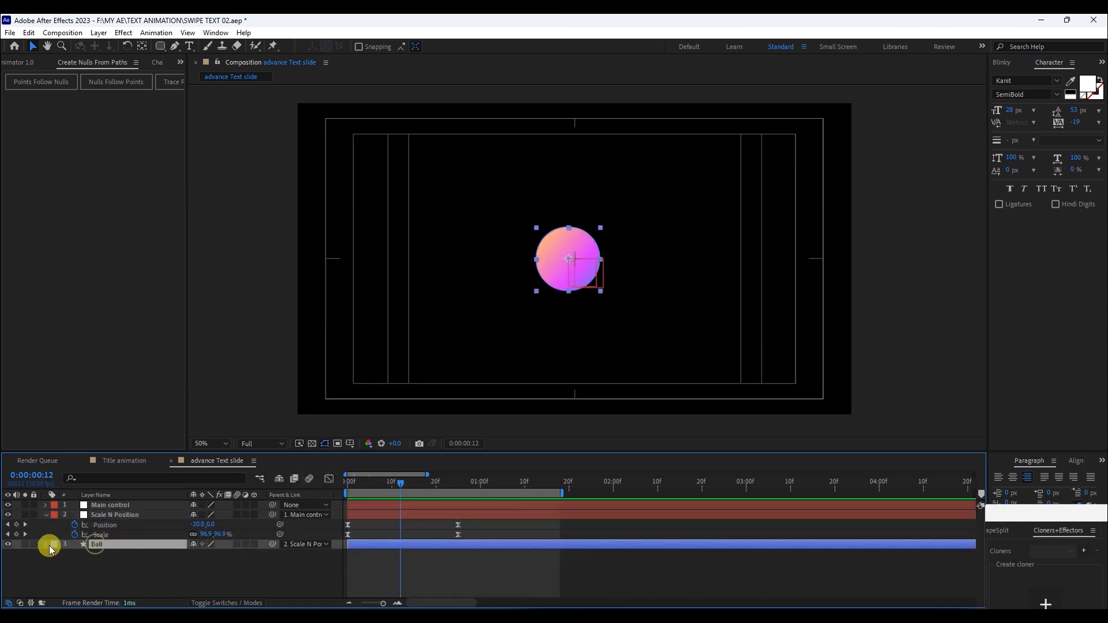
pyautogui.click(45, 544)
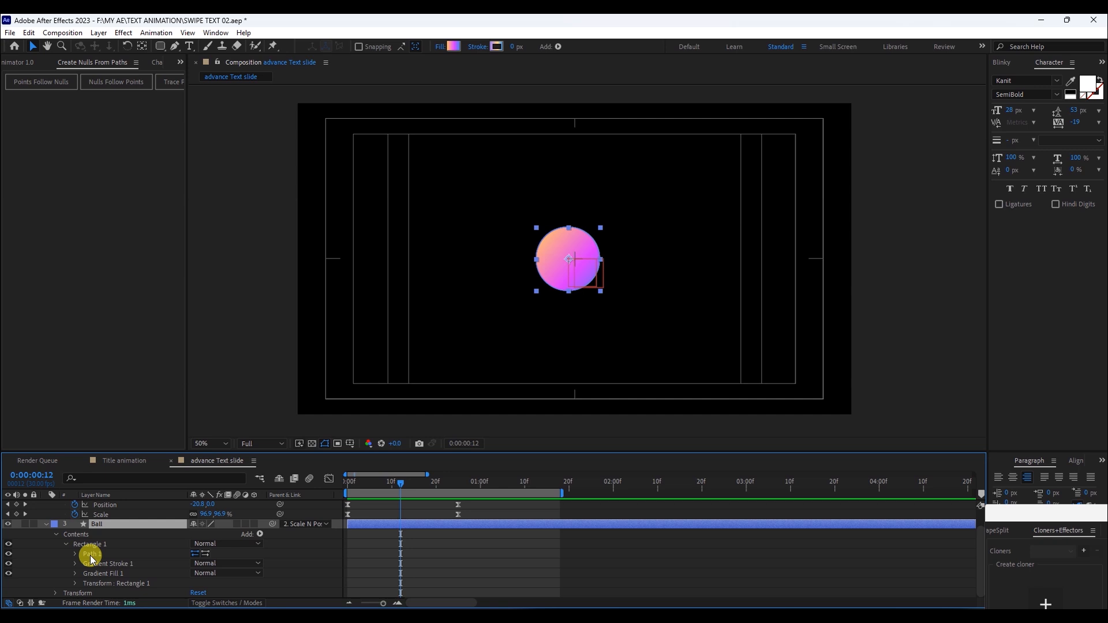
pyautogui.click(90, 555)
pyautogui.click(76, 554)
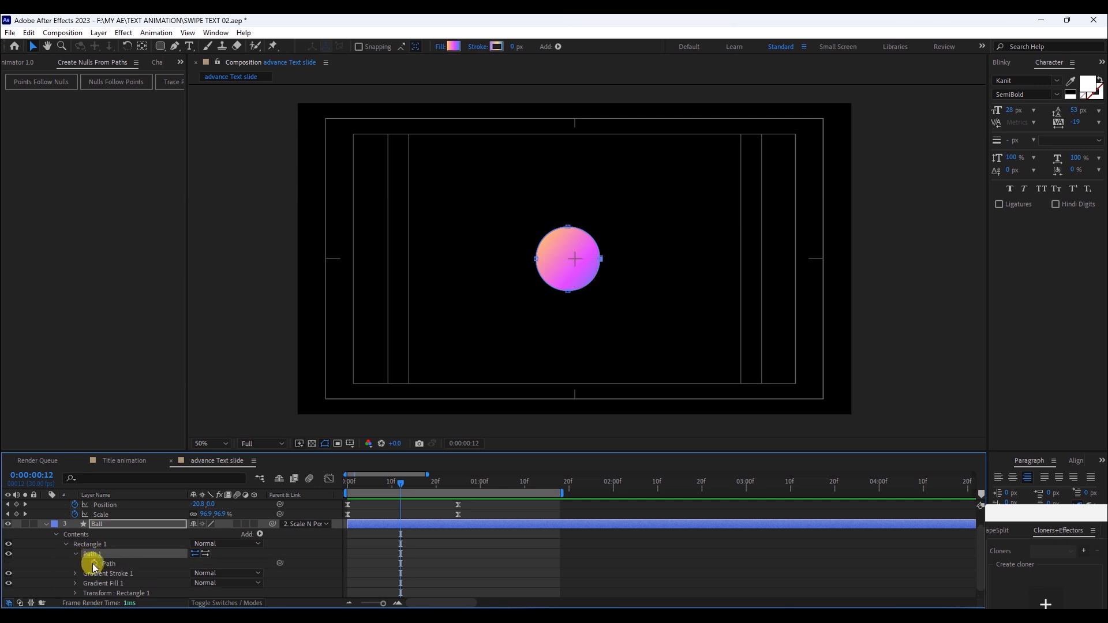
pyautogui.click(93, 563)
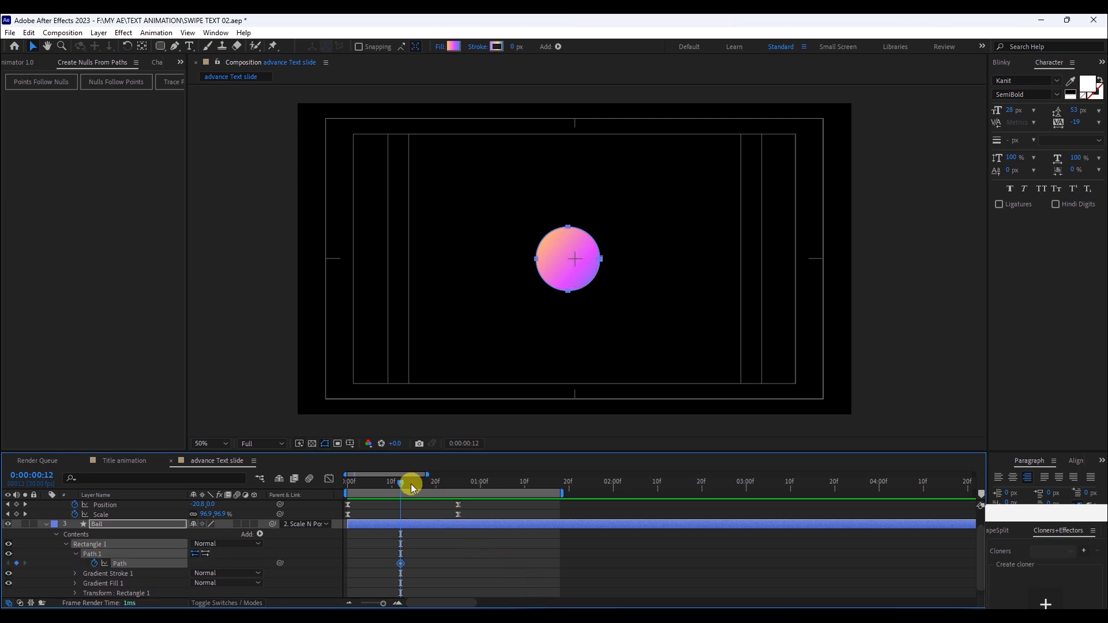
pyautogui.moveTo(402, 565); pyautogui.dragTo(407, 569)
# Move the current time to 0:00:00:21 and delete Gradient Stroke 1 from the Ball layer's Rectangle 1 group.
pyautogui.moveTo(415, 482); pyautogui.dragTo(440, 488)
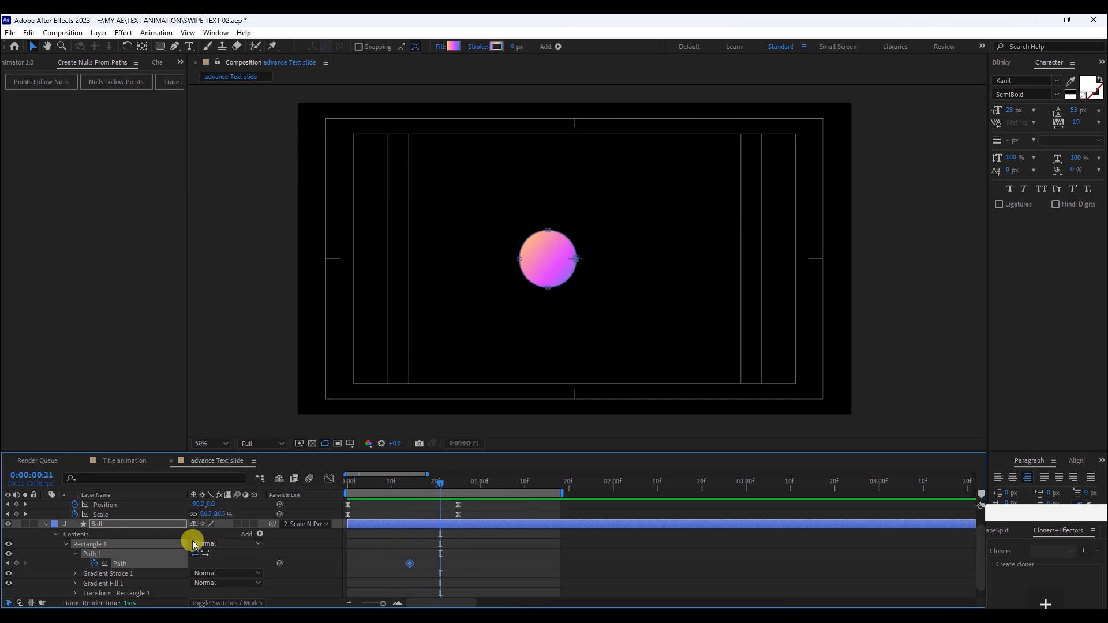
pyautogui.scroll(2, 578, 302)
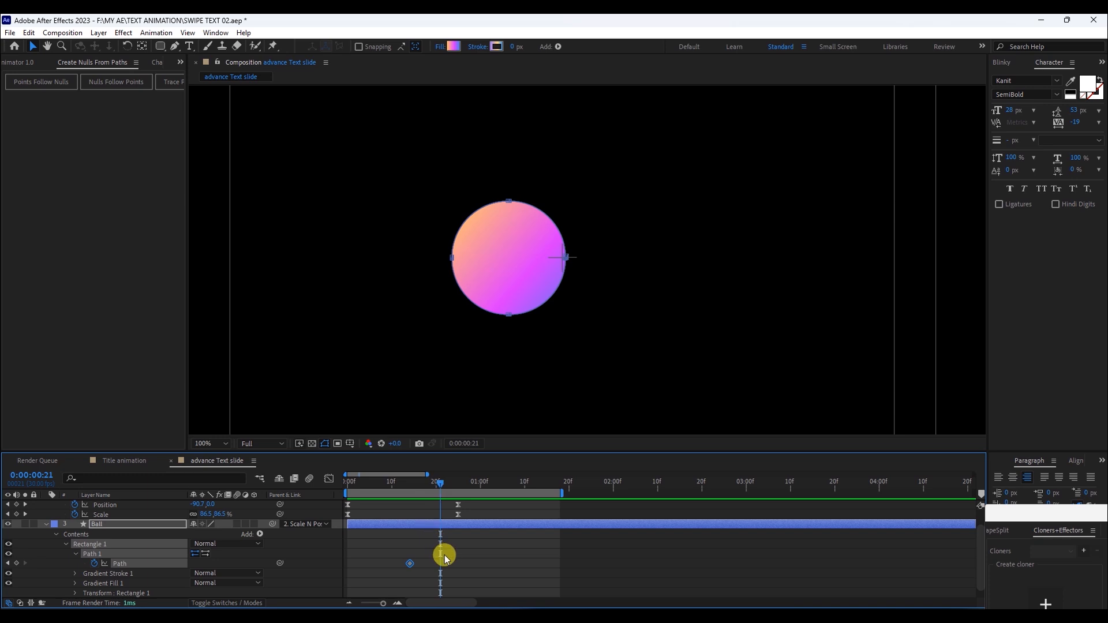
pyautogui.scroll(2, 508, 291)
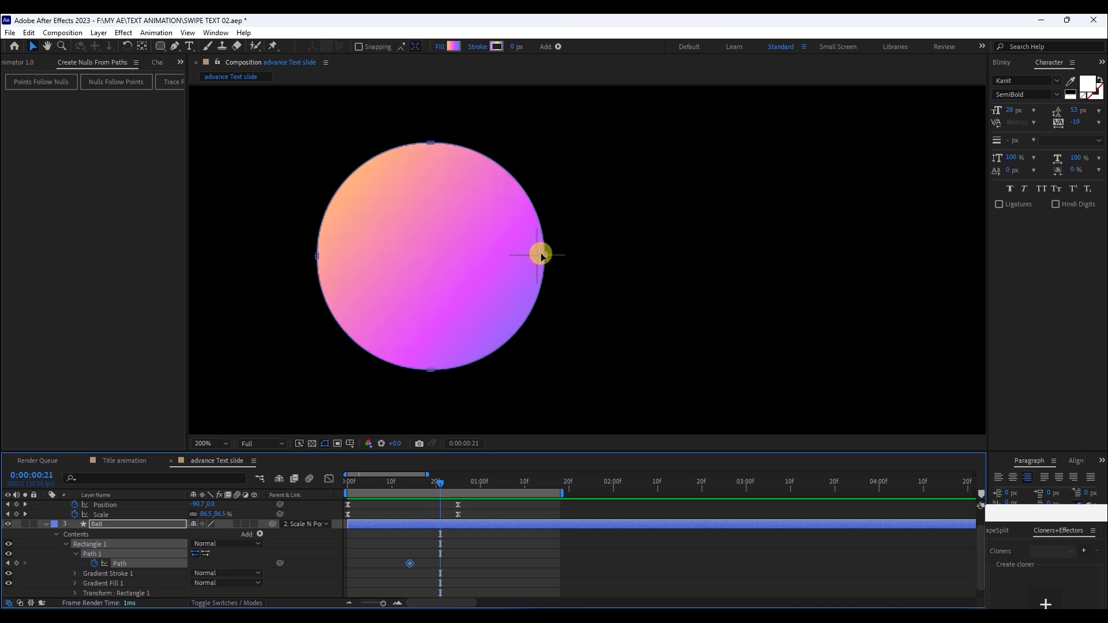
pyautogui.click(521, 278)
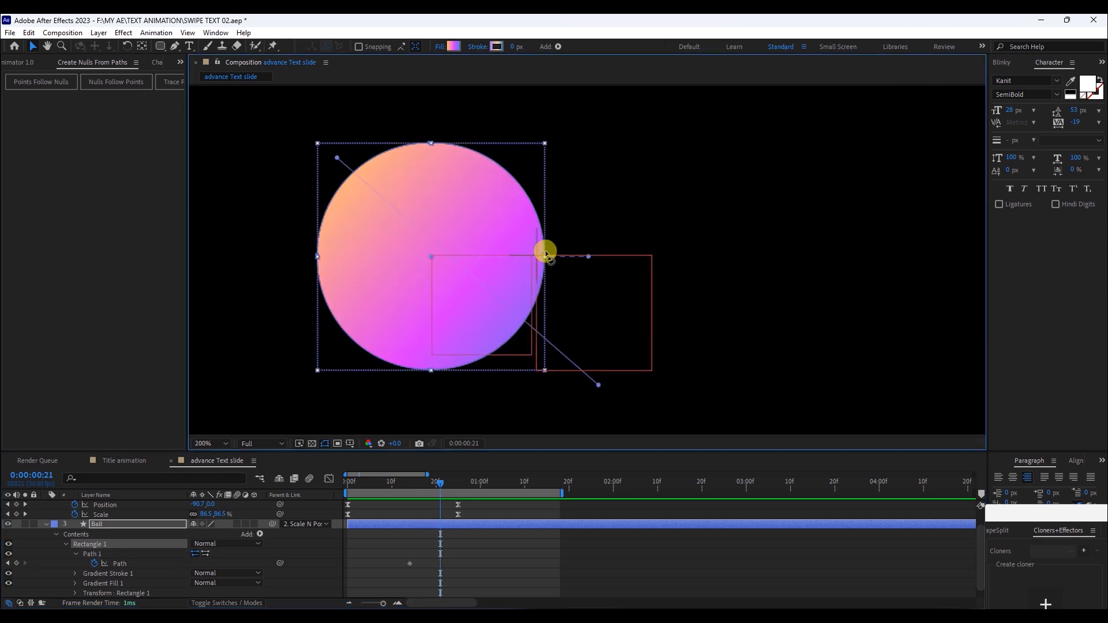
pyautogui.scroll(-1, 140, 564)
pyautogui.click(117, 566)
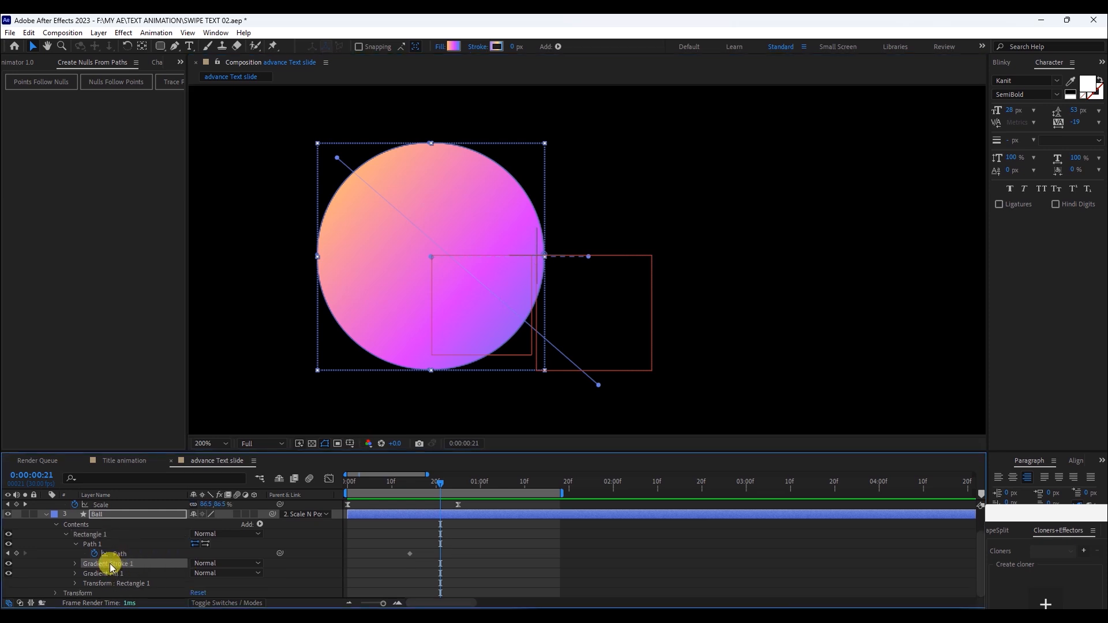
pyautogui.click(392, 340)
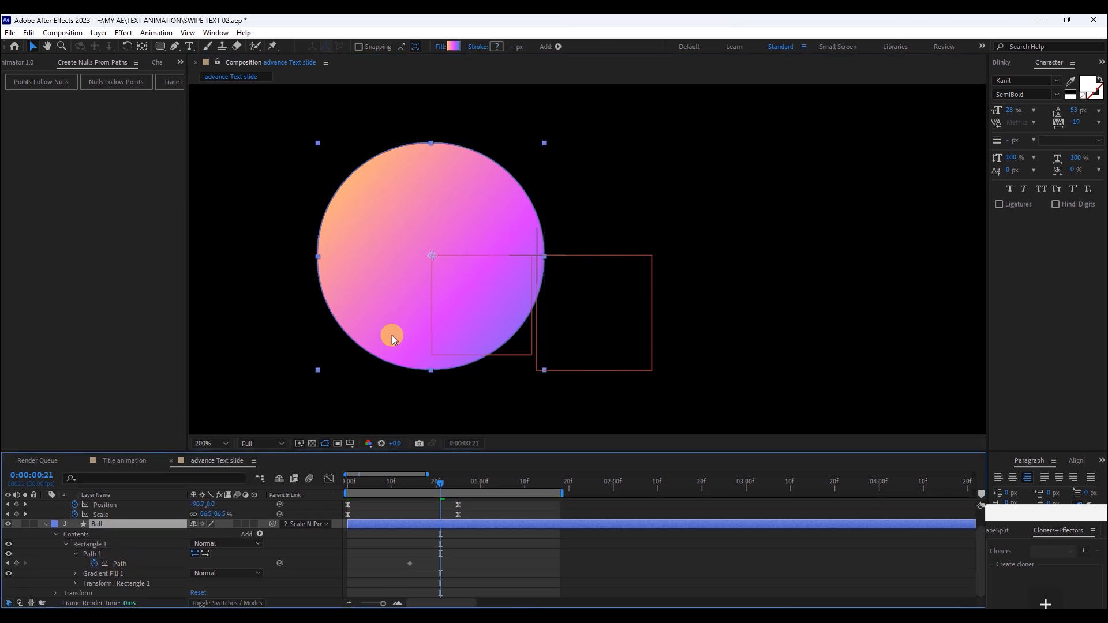
# Stretch the Ball's Path 1 into a horizontal pill at 0:00:00:21 by moving the vertices of its right half outward to the right.
pyautogui.click(128, 558)
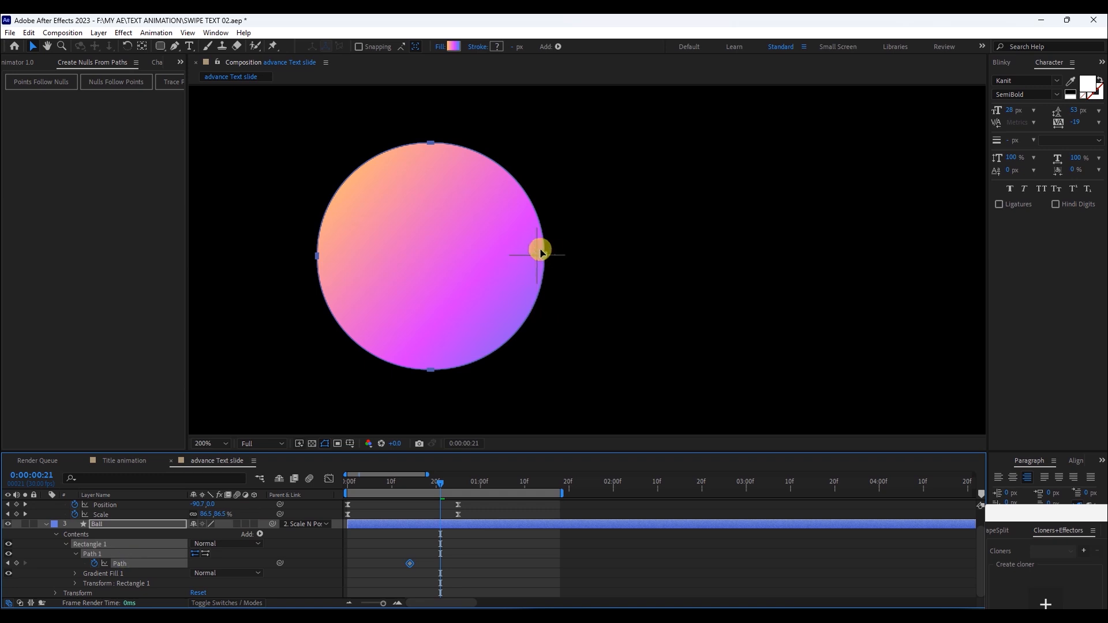
pyautogui.press('.')
pyautogui.click(478, 249)
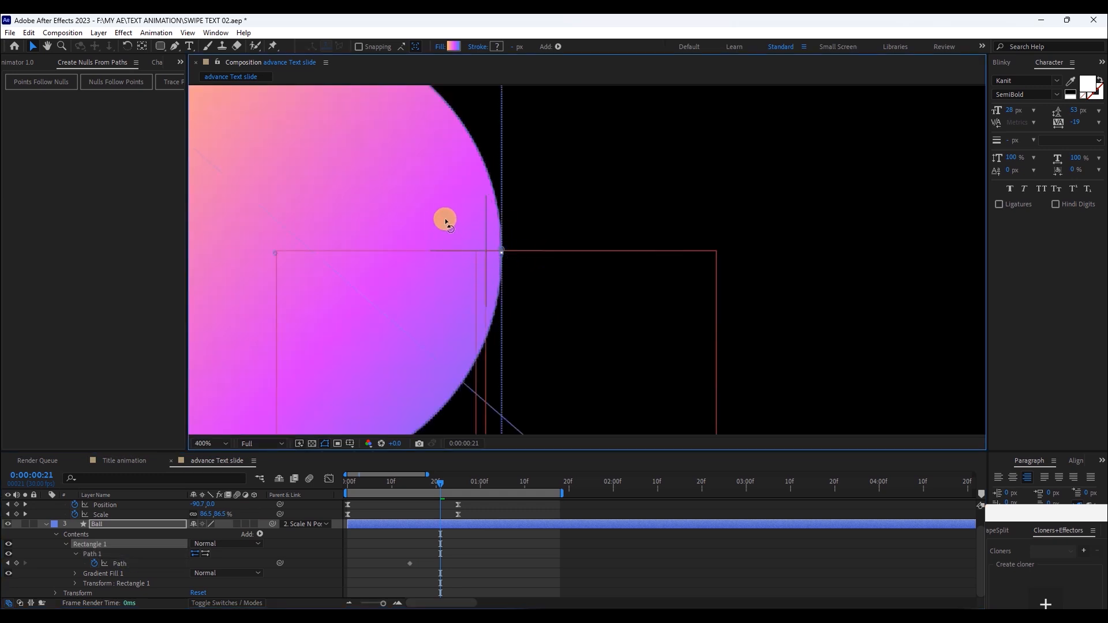
pyautogui.moveTo(445, 217); pyautogui.dragTo(685, 361)
pyautogui.scroll(1, 511, 159)
pyautogui.moveTo(509, 157); pyautogui.dragTo(599, 376)
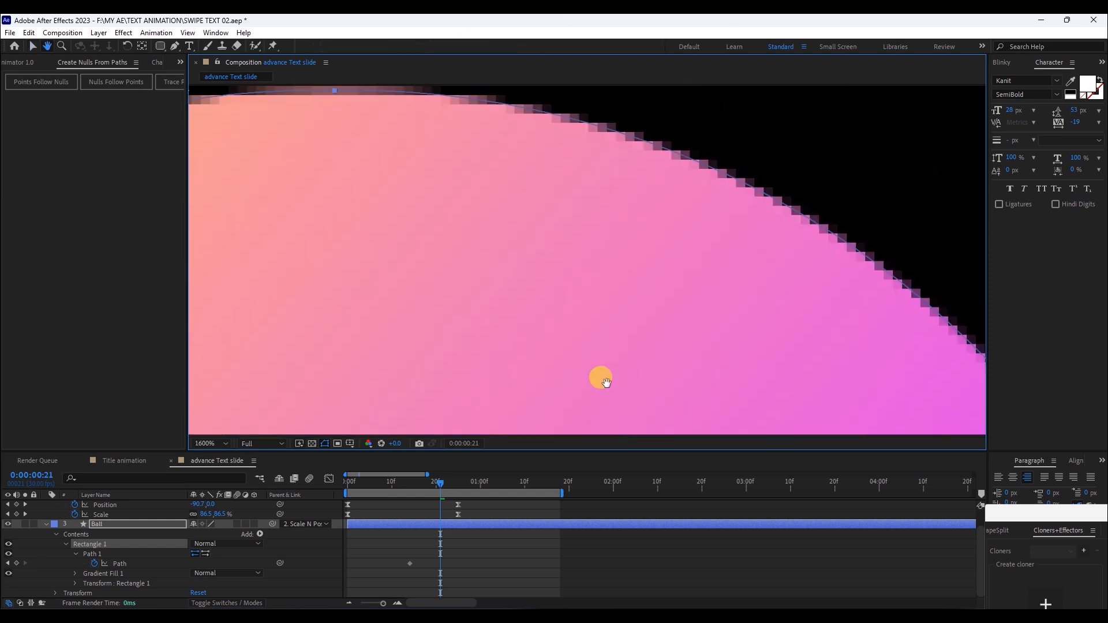
pyautogui.moveTo(580, 216); pyautogui.dragTo(687, 358)
pyautogui.click(456, 235)
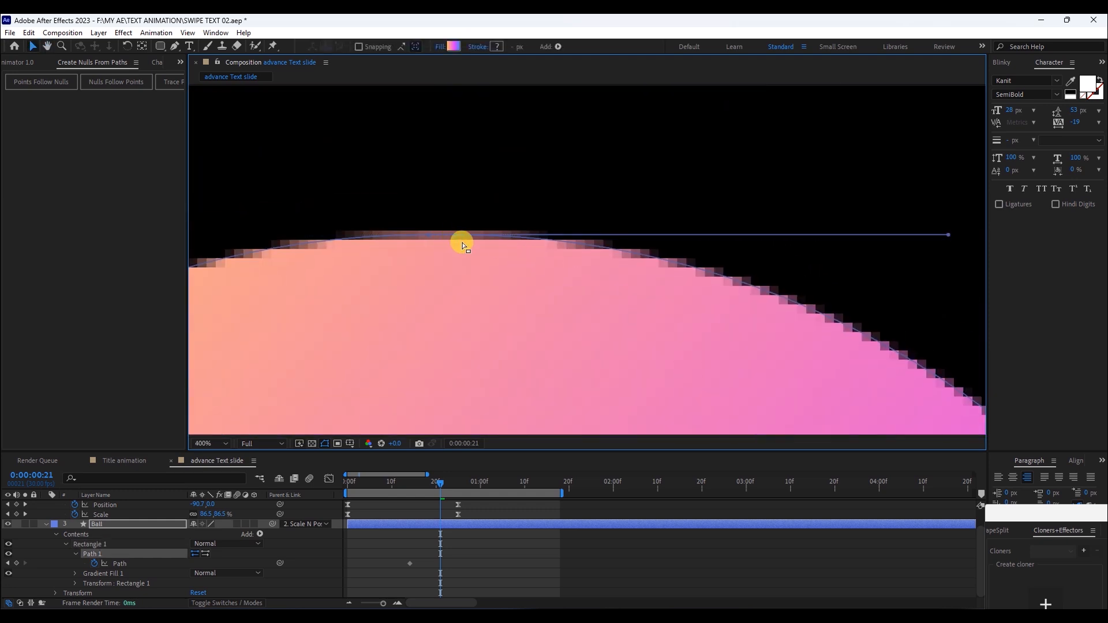
pyautogui.scroll(-2, 519, 225)
pyautogui.scroll(1, 445, 161)
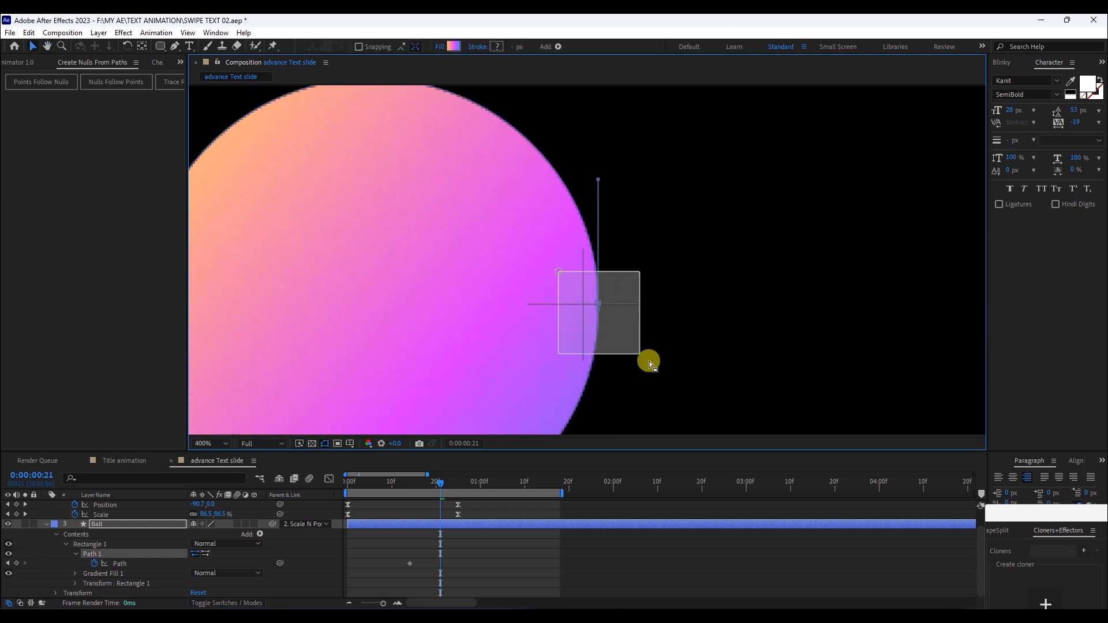
pyautogui.scroll(-5, 554, 212)
pyautogui.scroll(1, 440, 310)
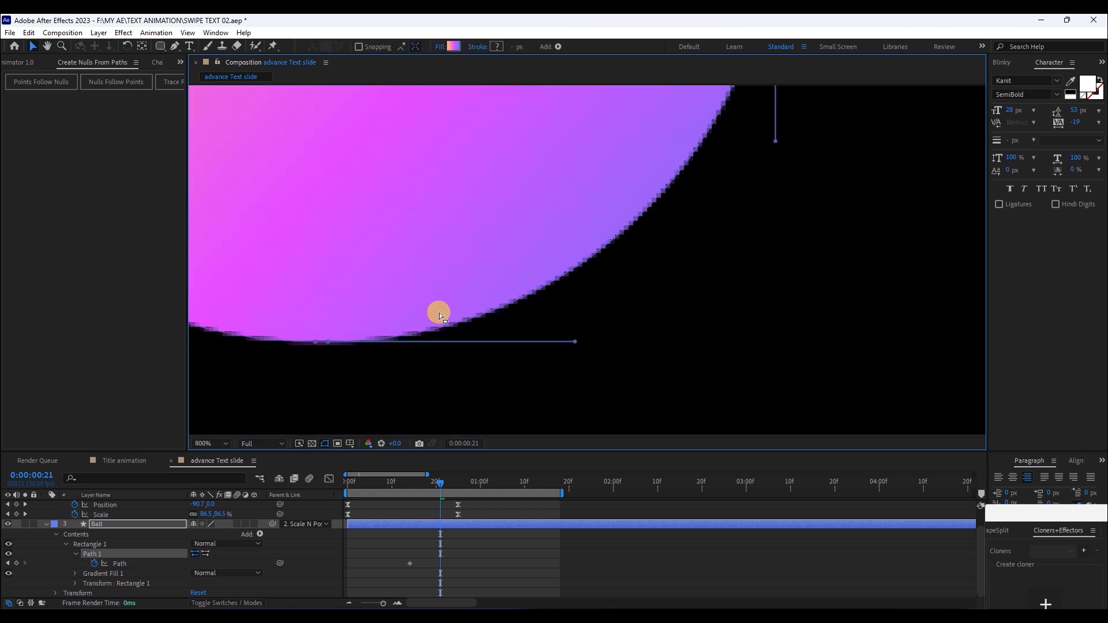
pyautogui.scroll(-3, 541, 248)
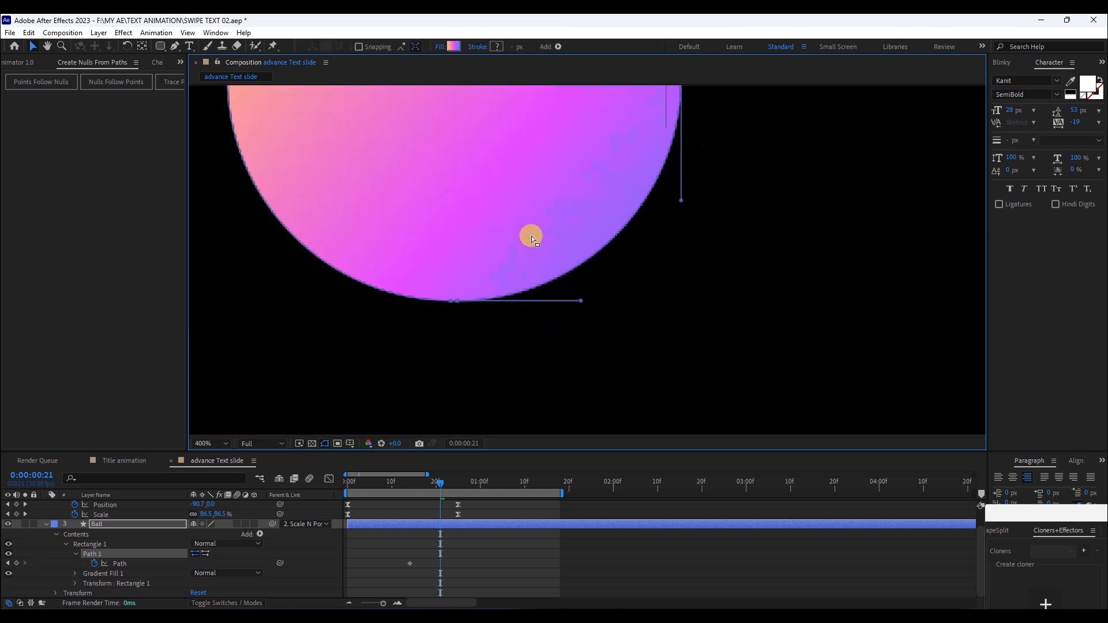
pyautogui.moveTo(548, 210); pyautogui.dragTo(823, 291)
pyautogui.scroll(1, 473, 292)
pyautogui.scroll(-2, 474, 280)
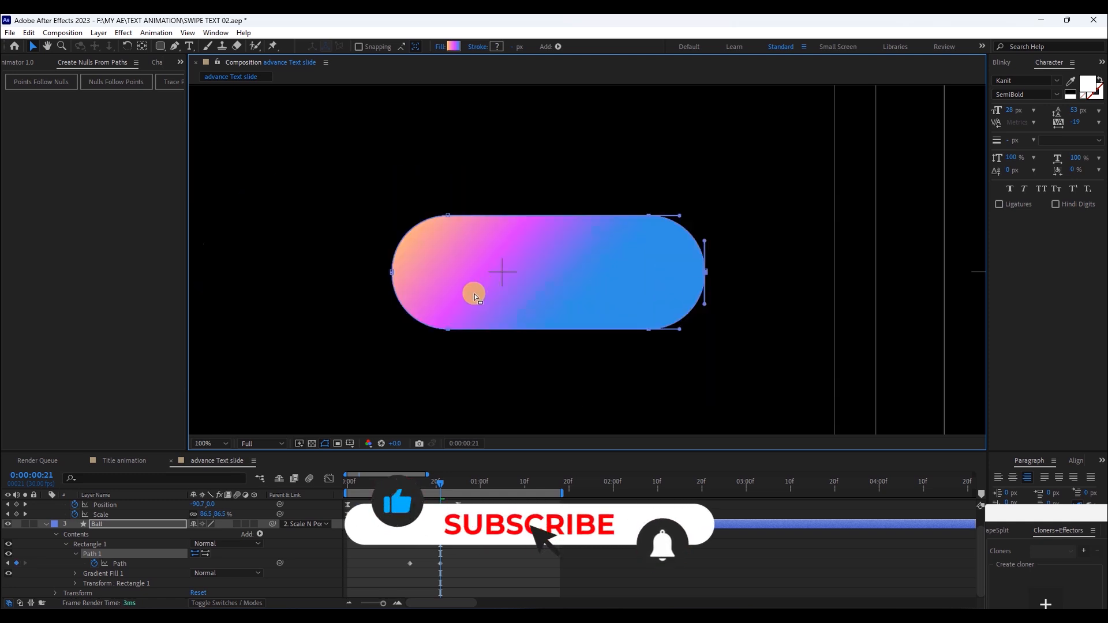
pyautogui.scroll(1, 577, 300)
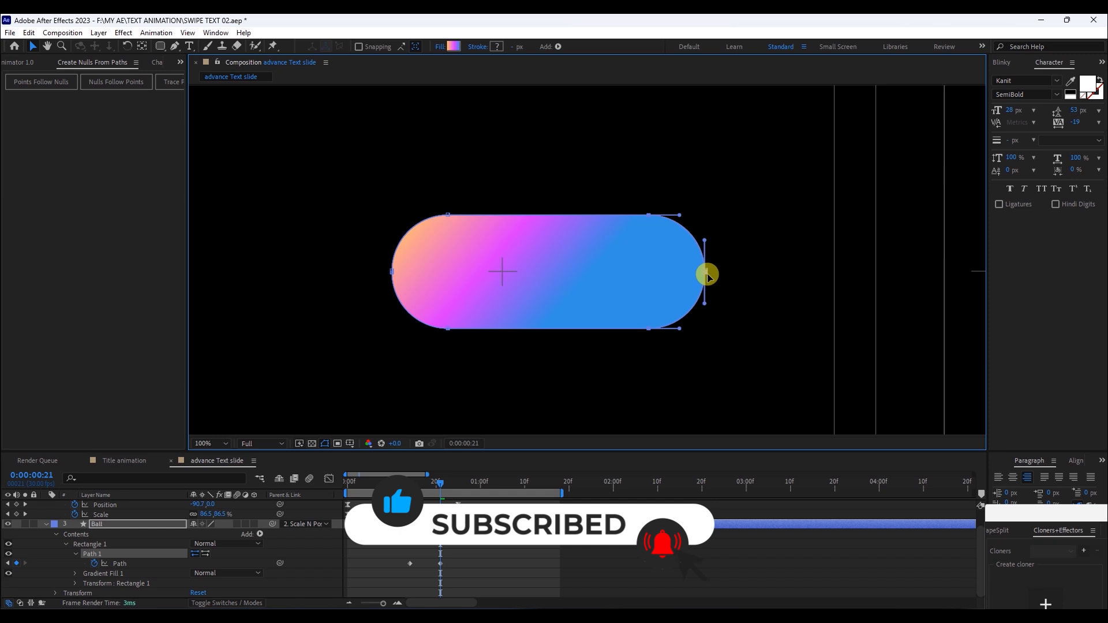
# Extend the pill's rounded end slightly further outward at 0:00:00:21, and paste a copy of the first Path keyframe at 0:00:00:25.
pyautogui.moveTo(709, 272); pyautogui.dragTo(726, 272)
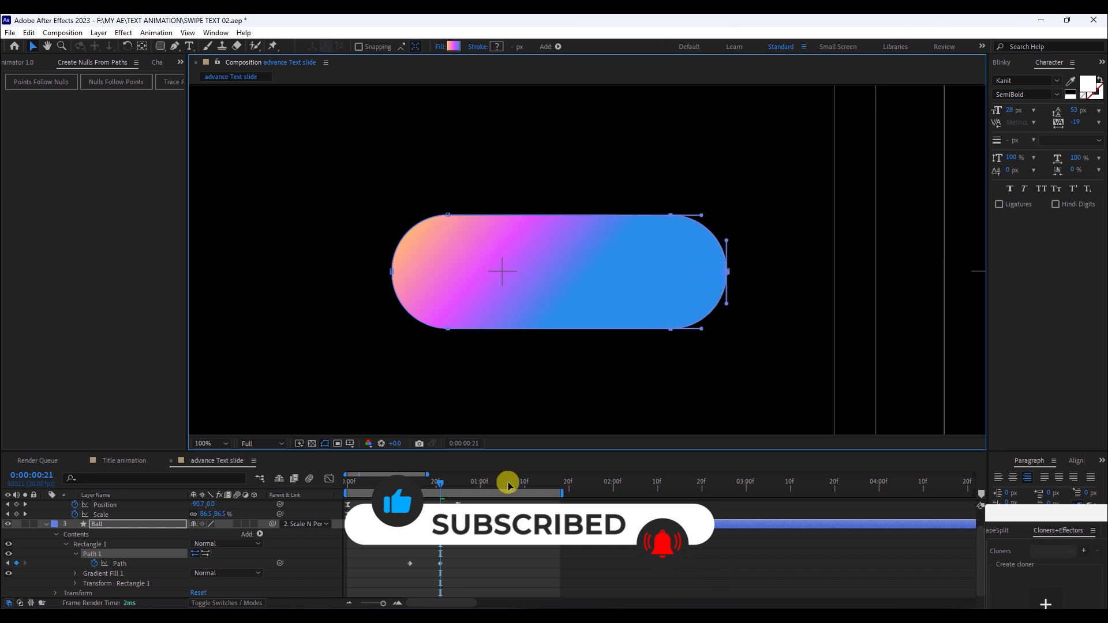
pyautogui.click(451, 482)
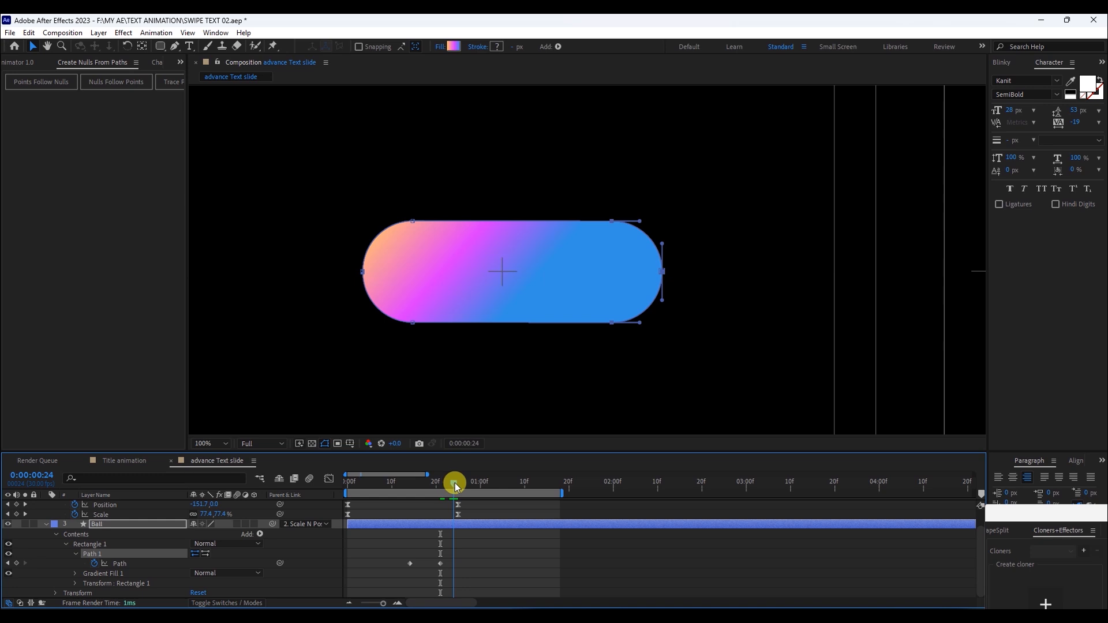
pyautogui.click(456, 483)
pyautogui.click(452, 483)
pyautogui.click(411, 563)
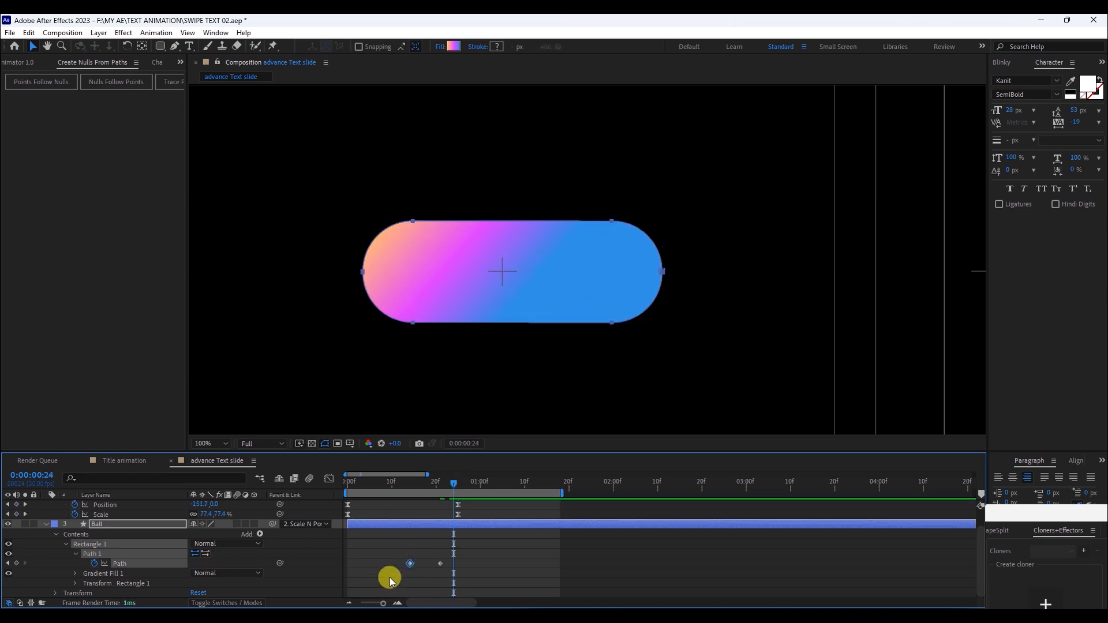
pyautogui.hotkey('ctrl', 'c')
pyautogui.hotkey('ctrl', 'v')
pyautogui.moveTo(456, 565); pyautogui.dragTo(457, 565)
# Preview the ball's stretch and shift all three Path keyframes about two frames later.
pyautogui.click(393, 481)
pyautogui.press('space')
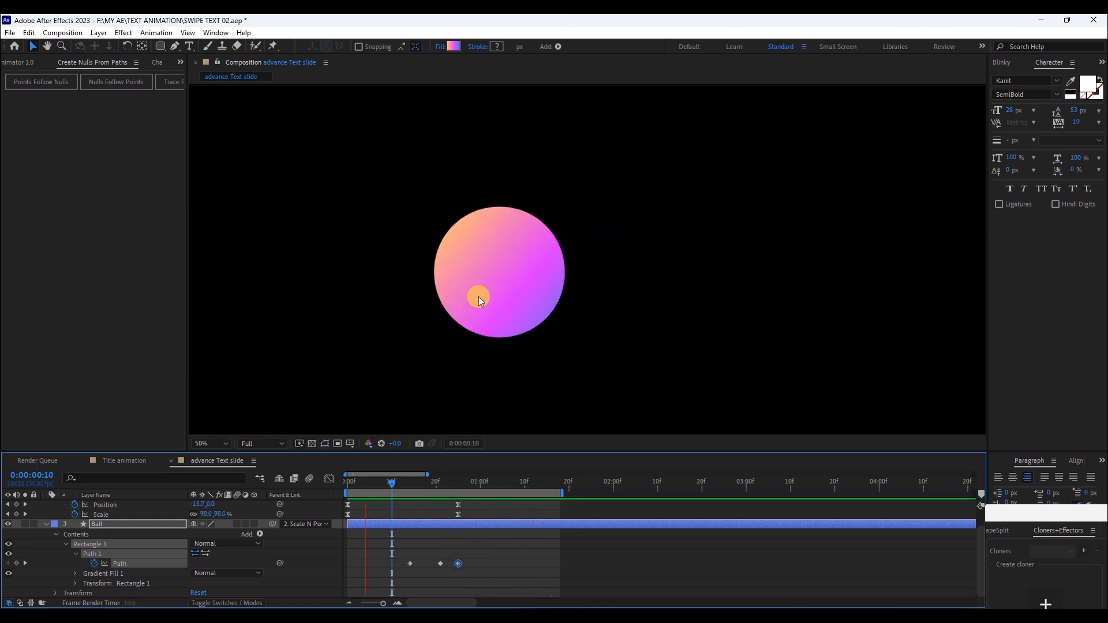
pyautogui.scroll(-2, 479, 297)
pyautogui.click(448, 488)
pyautogui.moveTo(478, 556); pyautogui.dragTo(451, 565)
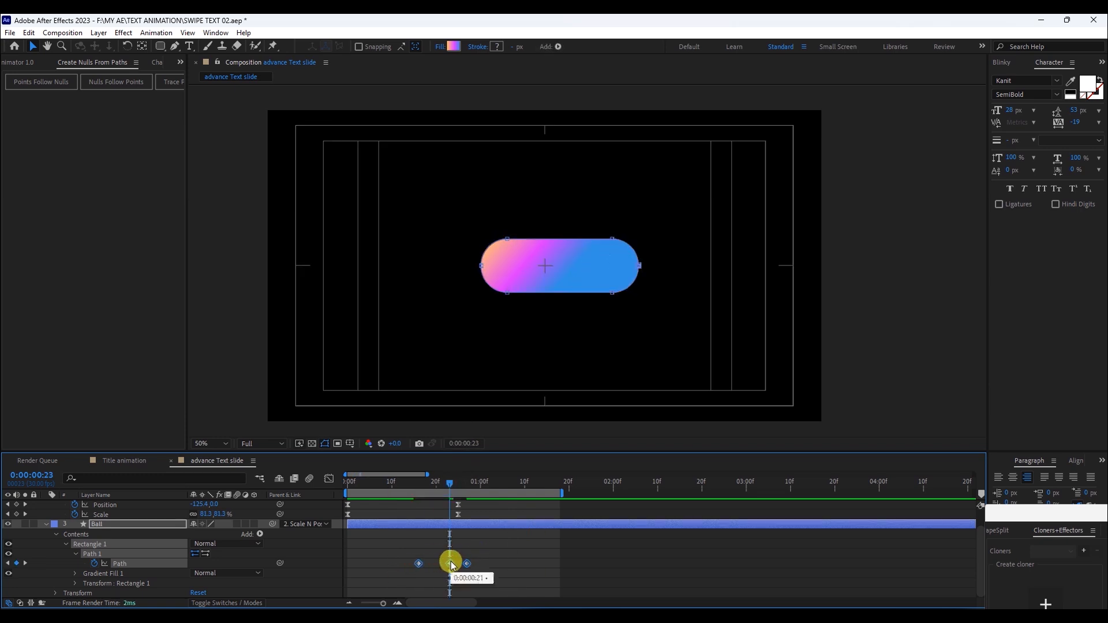
pyautogui.click(462, 561)
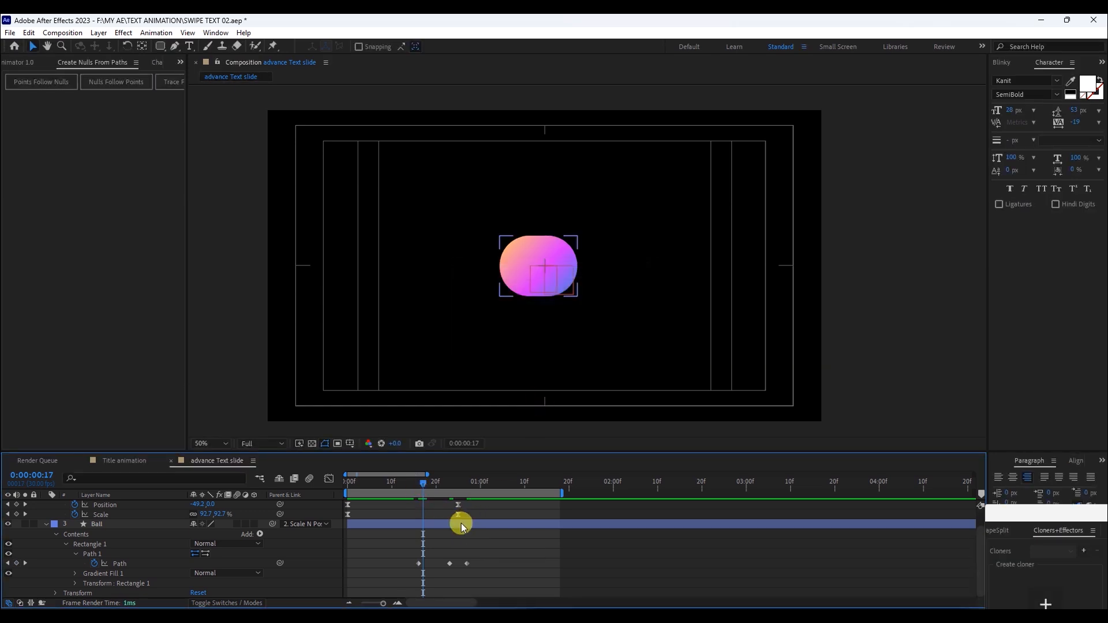
# Place the Ball's middle Path keyframe at 0:00:00:25 and the last one at about frame 28.
pyautogui.press('pagedown')
pyautogui.press('pagedown')
pyautogui.press('pagedown')
pyautogui.press('pagedown')
pyautogui.press('pagedown')
pyautogui.press('pagedown')
pyautogui.press('pagedown')
pyautogui.press('pagedown')
pyautogui.moveTo(482, 551)
pyautogui.mouseDown()
pyautogui.moveTo(435, 577)
pyautogui.moveTo(474, 567)
pyautogui.mouseUp()
pyautogui.click(495, 554)
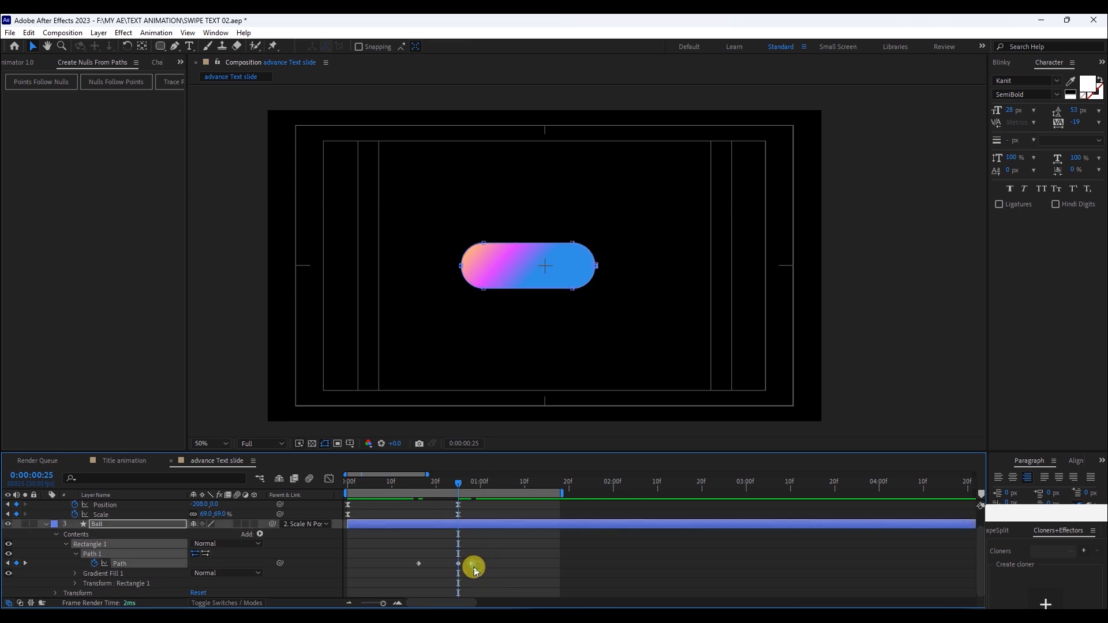
# Preview the motion, tighten the outer Path keyframes to about frames 17 and 27, and collapse the Ball layer.
pyautogui.moveTo(408, 487); pyautogui.dragTo(334, 487)
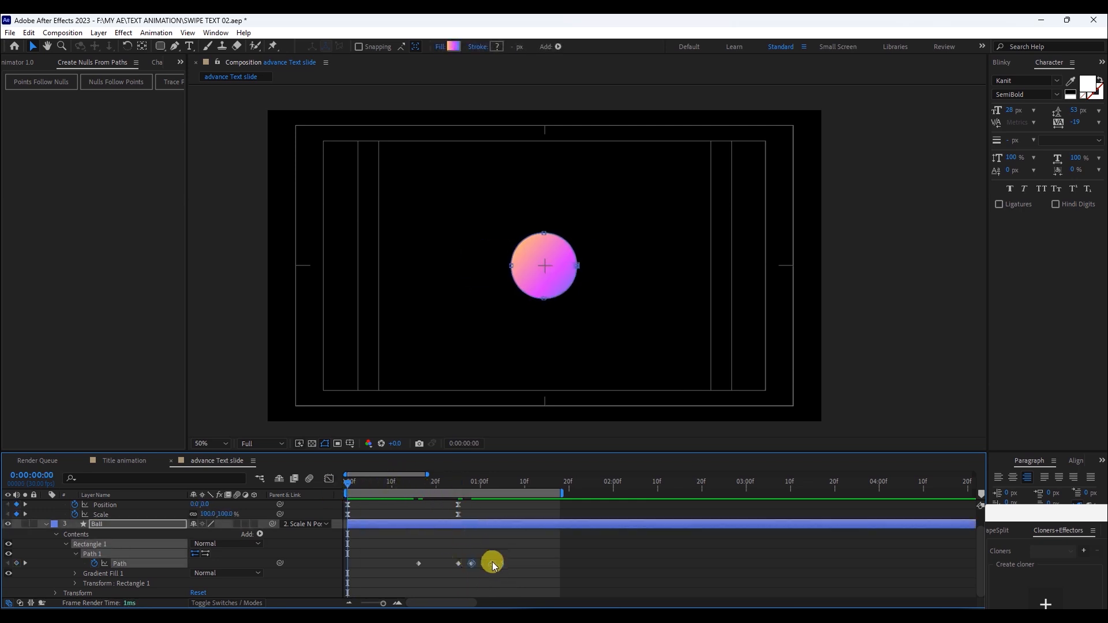
pyautogui.press('space')
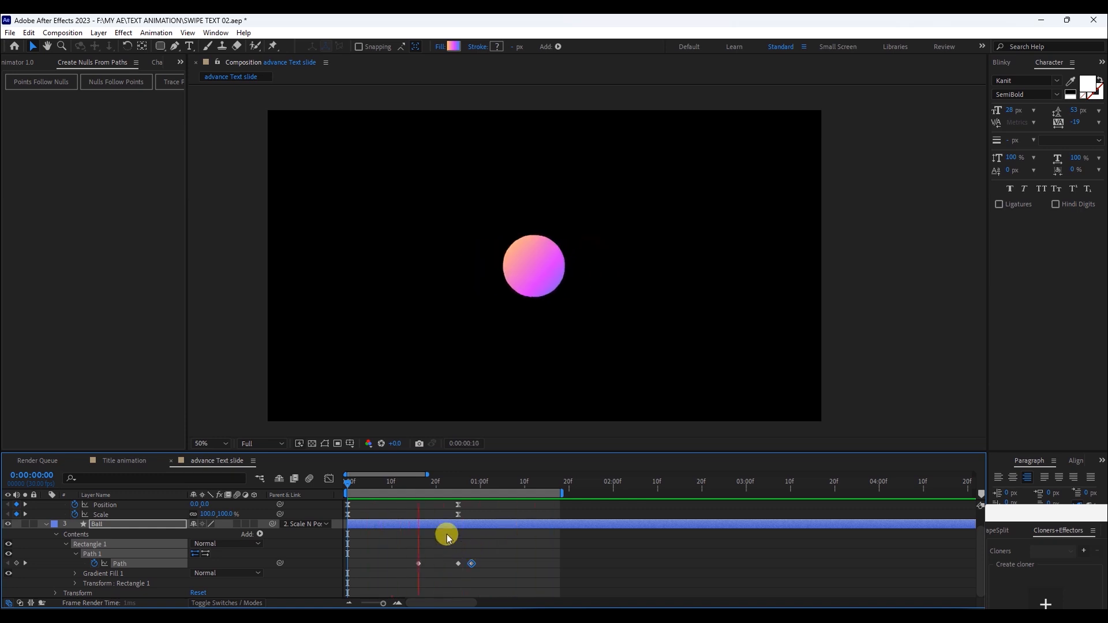
pyautogui.press('space')
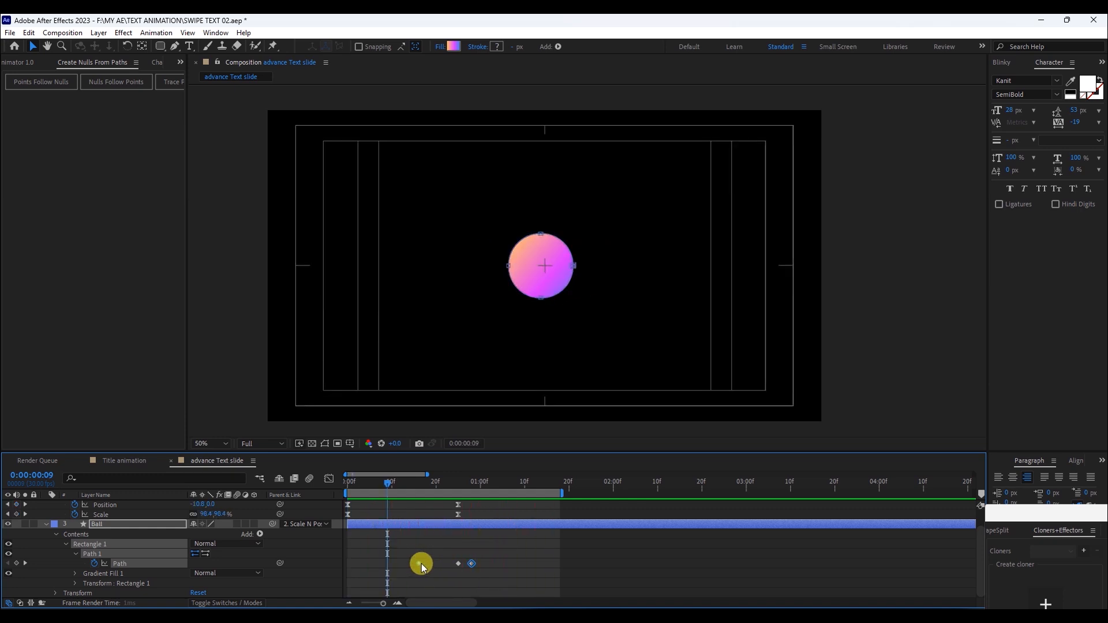
pyautogui.click(467, 564)
pyautogui.press('space')
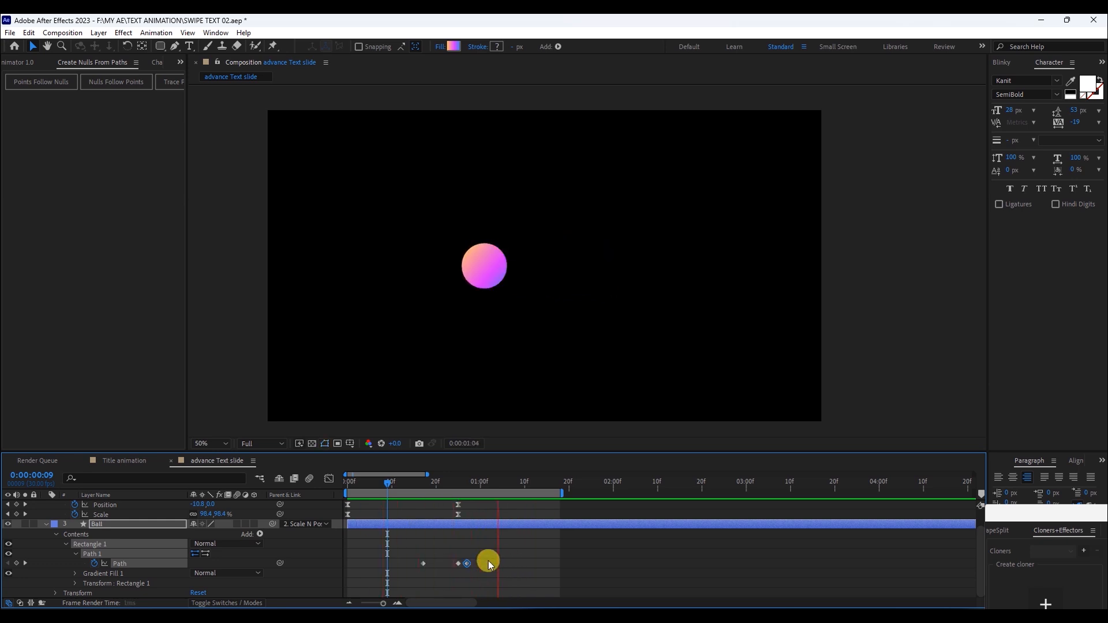
pyautogui.click(46, 525)
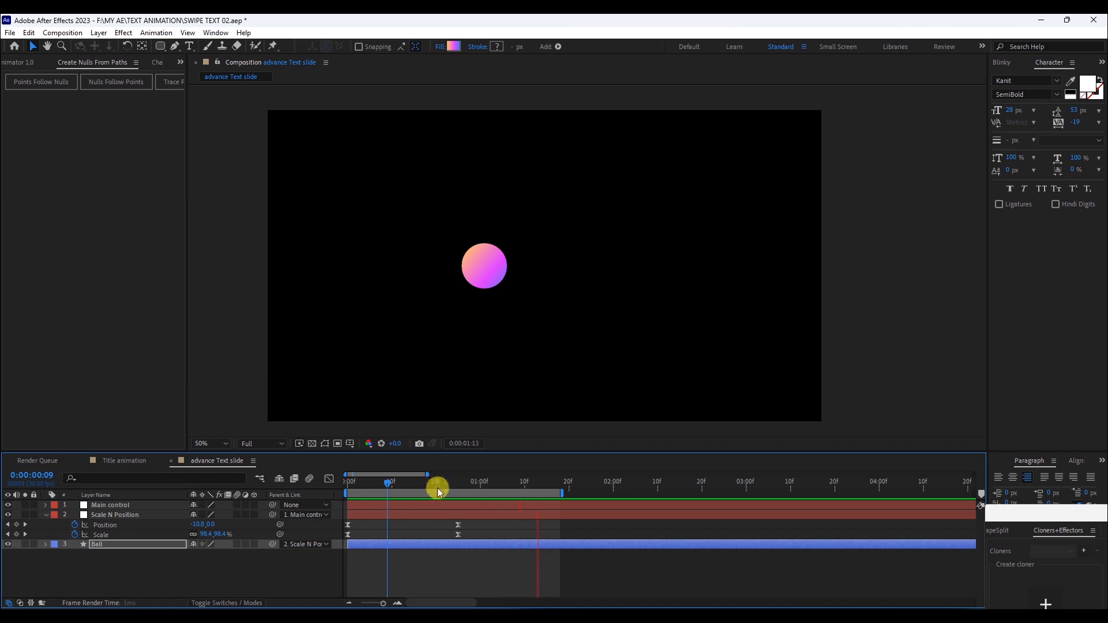
pyautogui.press('space')
# Keyframe the Main control null's Position at 0:00:00:25, and set it to 795, 540 at 0:00:01:16.
pyautogui.moveTo(393, 487); pyautogui.dragTo(459, 507)
pyautogui.click(349, 507)
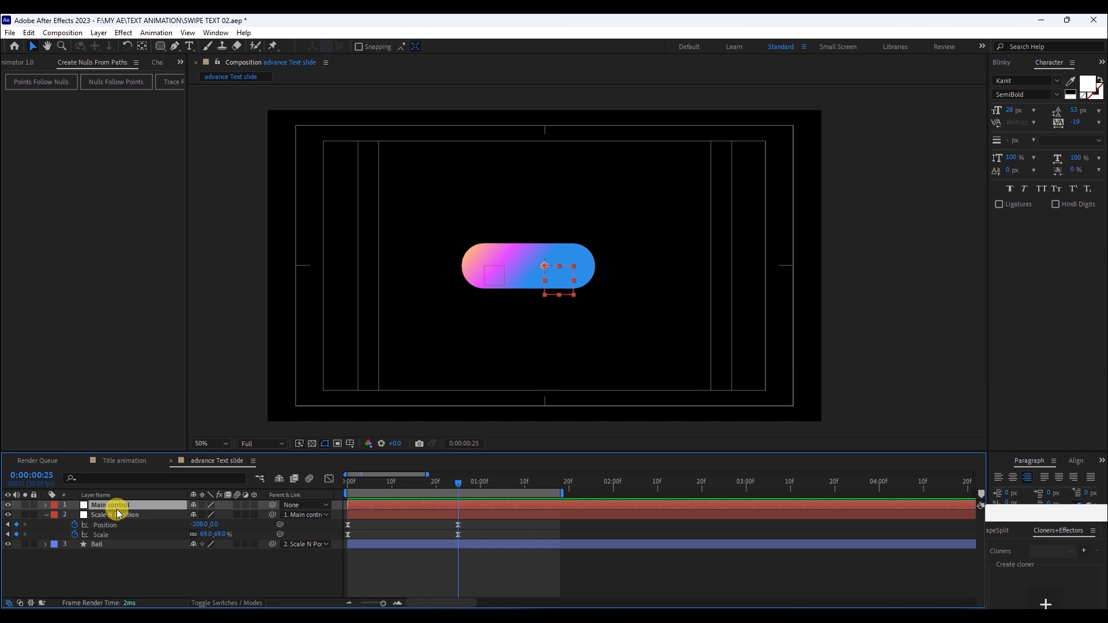
pyautogui.press('p')
pyautogui.click(75, 514)
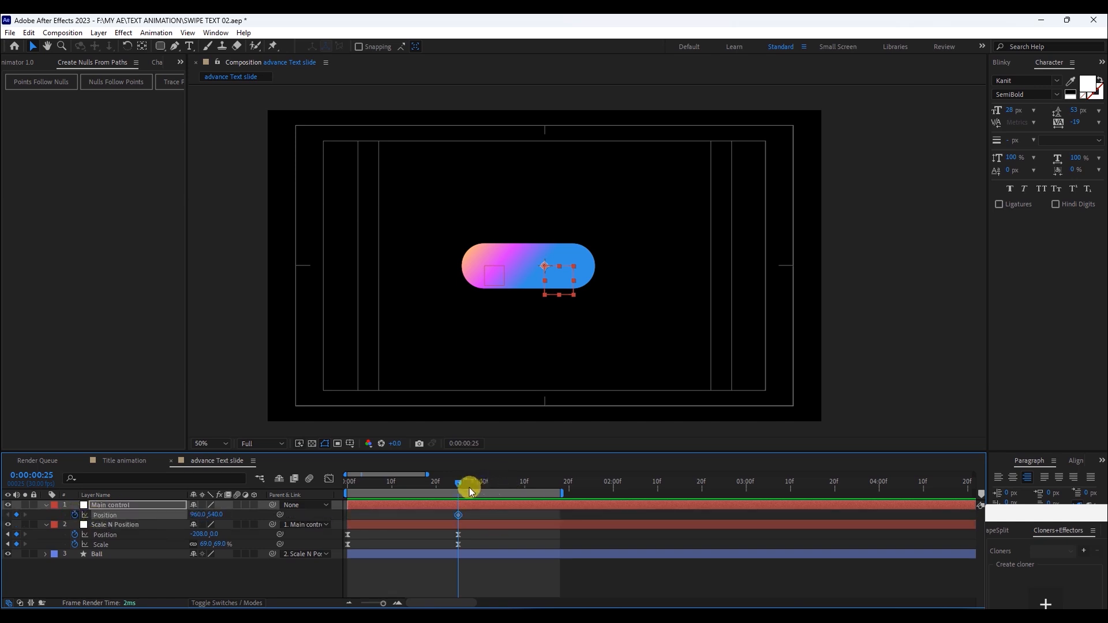
pyautogui.moveTo(496, 484); pyautogui.dragTo(542, 490)
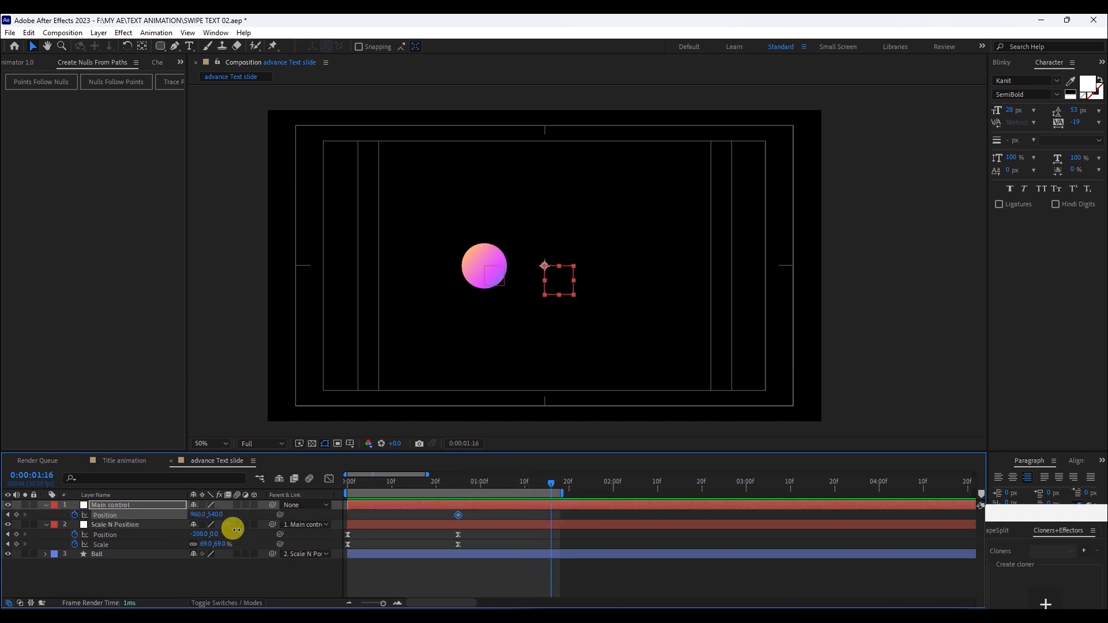
pyautogui.moveTo(196, 514); pyautogui.dragTo(99, 513)
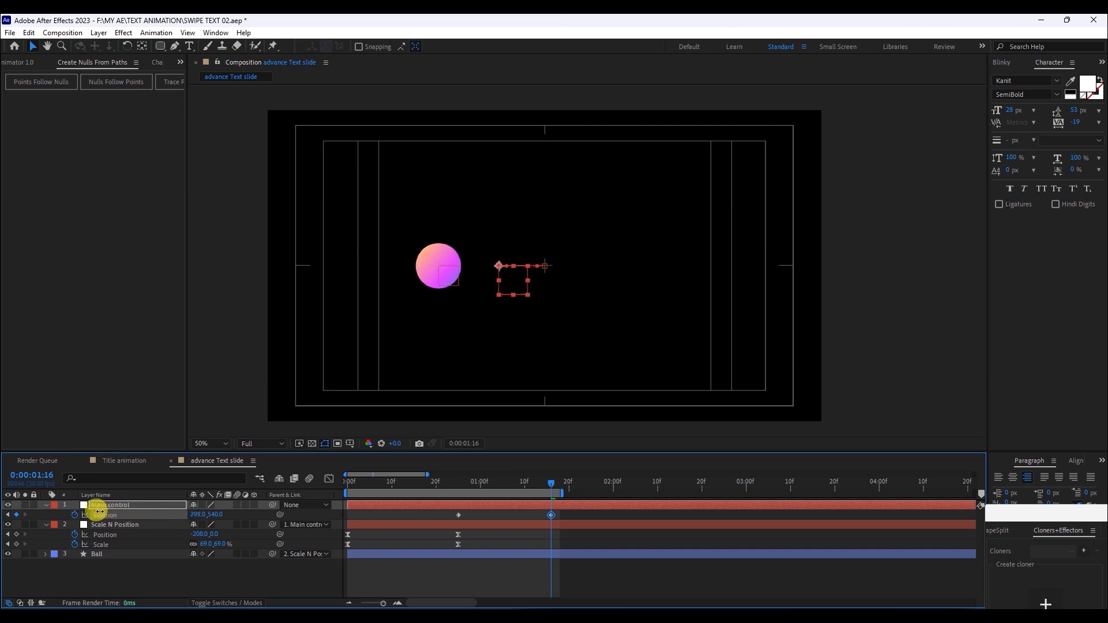
# Apply Easy Ease to the Main control's Position keyframes and reshape their speed curve to peak sharply at the start.
pyautogui.moveTo(579, 513); pyautogui.dragTo(430, 524)
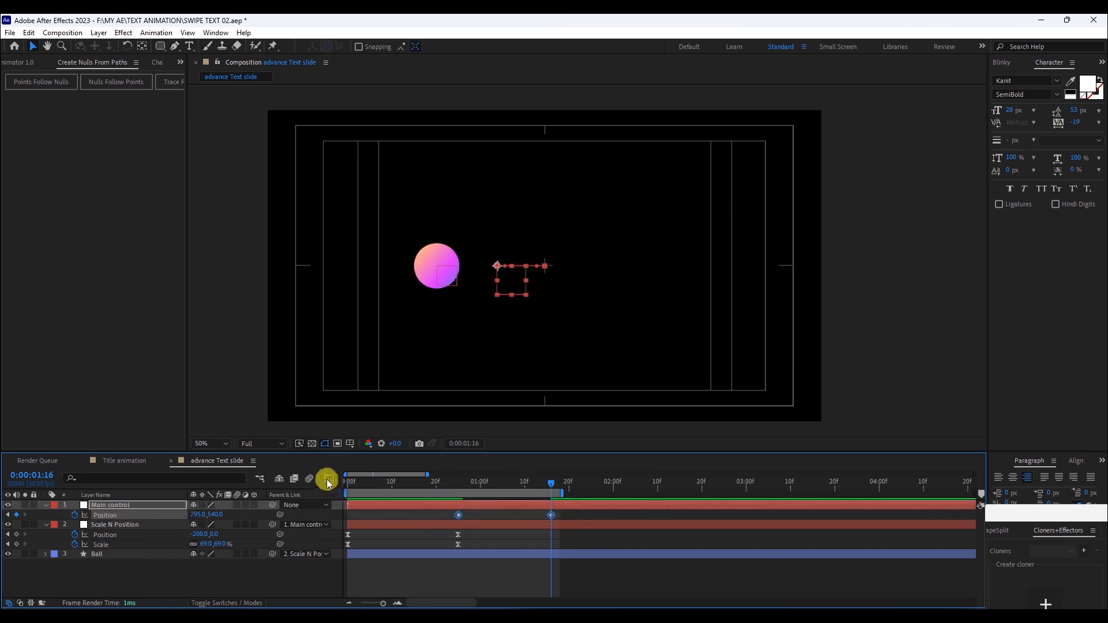
pyautogui.click(326, 478)
pyautogui.moveTo(611, 544); pyautogui.dragTo(427, 490)
pyautogui.click(762, 593)
pyautogui.moveTo(536, 573); pyautogui.dragTo(458, 571)
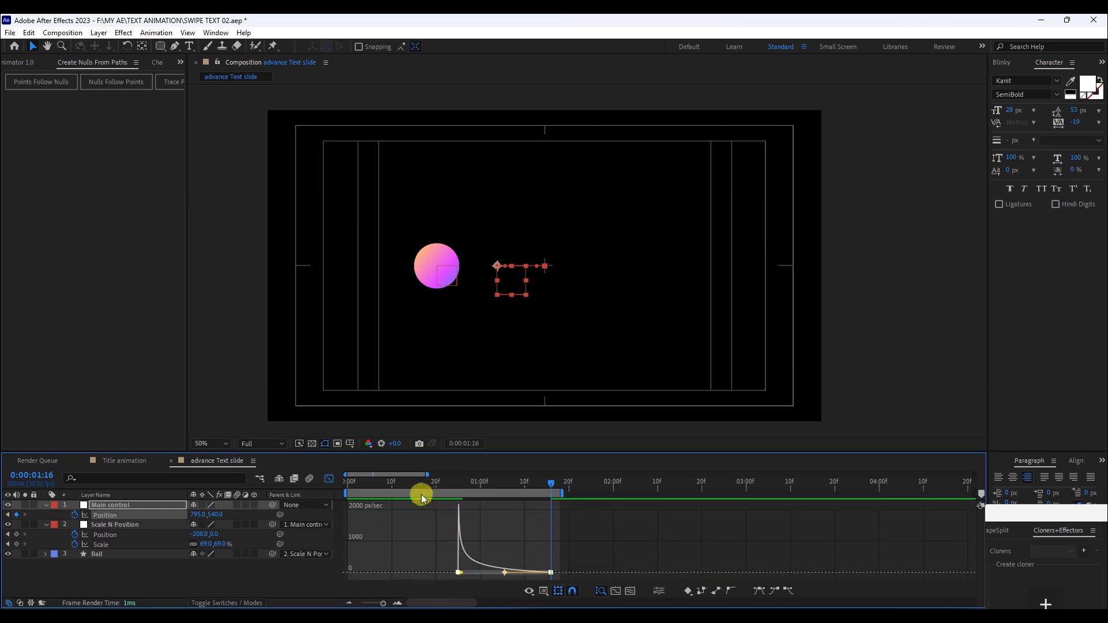
# Preview the ball animation from the first frame and close the Graph Editor.
pyautogui.click(349, 487)
pyautogui.press('space')
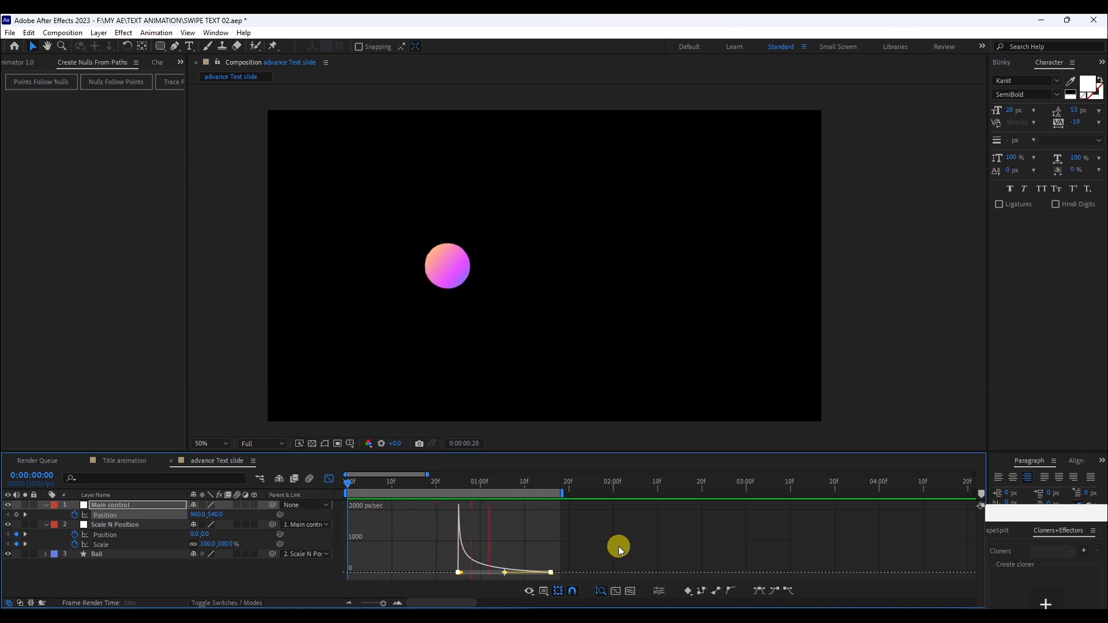
pyautogui.click(328, 480)
pyautogui.press('space')
pyautogui.press('space')
pyautogui.press('space')
pyautogui.click(456, 481)
pyautogui.click(421, 568)
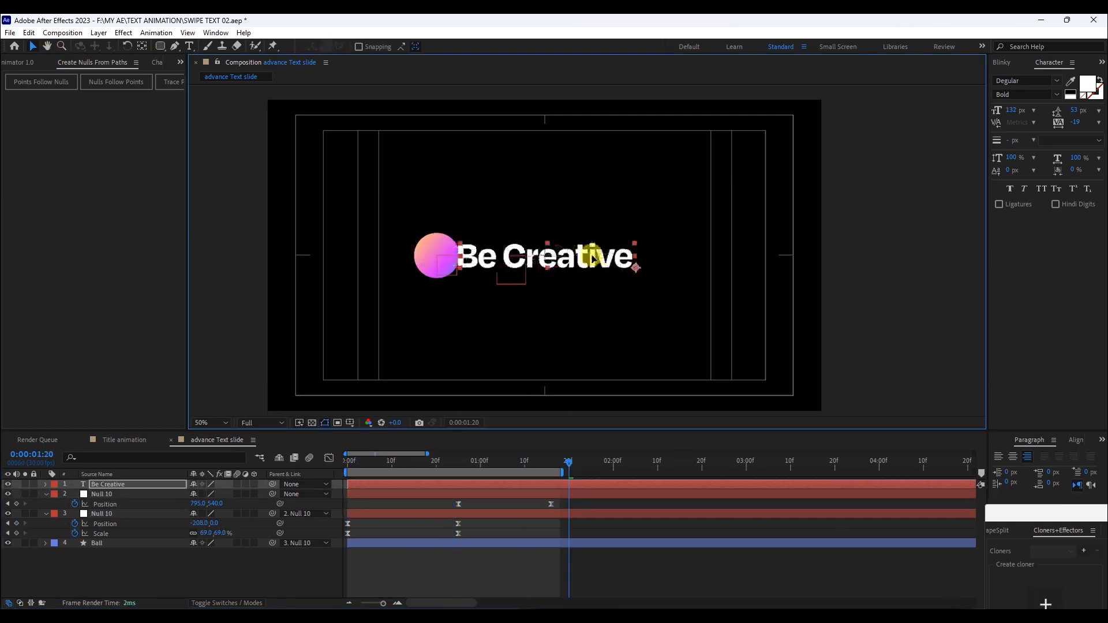
# Nudge the "Be Creative" text to the right so a small gap separates it from the ball.
pyautogui.press('Right')
pyautogui.press('Right')
pyautogui.press('Right')
pyautogui.press('Right')
pyautogui.press('Right')
pyautogui.press('Right')
pyautogui.press('Right')
pyautogui.press('Right')
pyautogui.press('Right')
pyautogui.press('Right')
pyautogui.press('Right')
pyautogui.press('Right')
pyautogui.press('Right')
pyautogui.press('Right')
pyautogui.press('Right')
pyautogui.press('Right')
pyautogui.press('Right')
pyautogui.scroll(1, 570, 271)
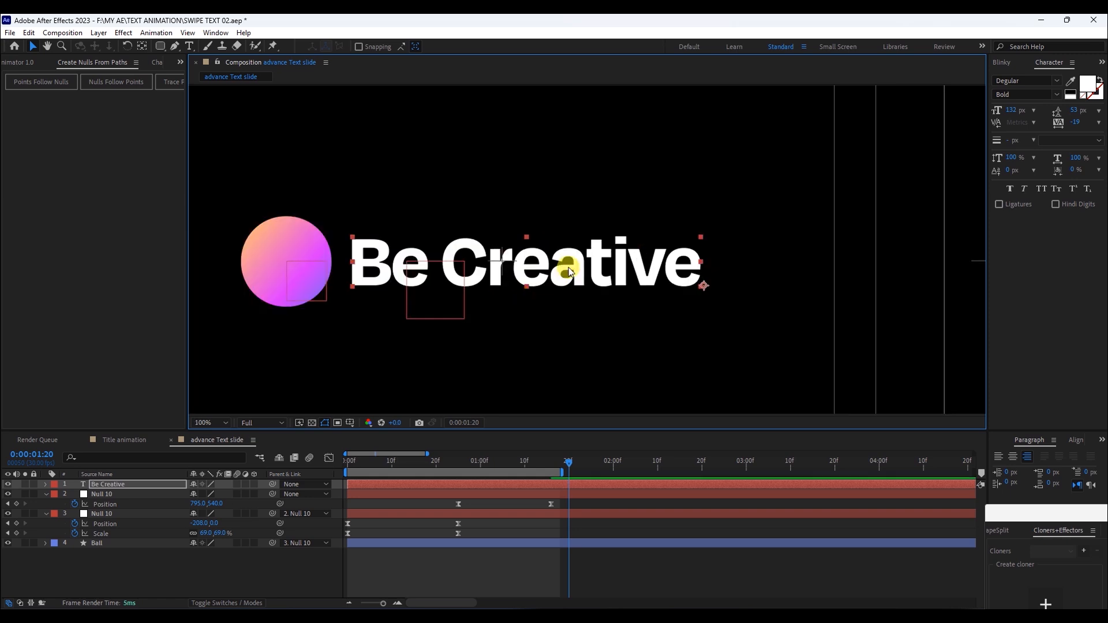
pyautogui.scroll(-1, 556, 279)
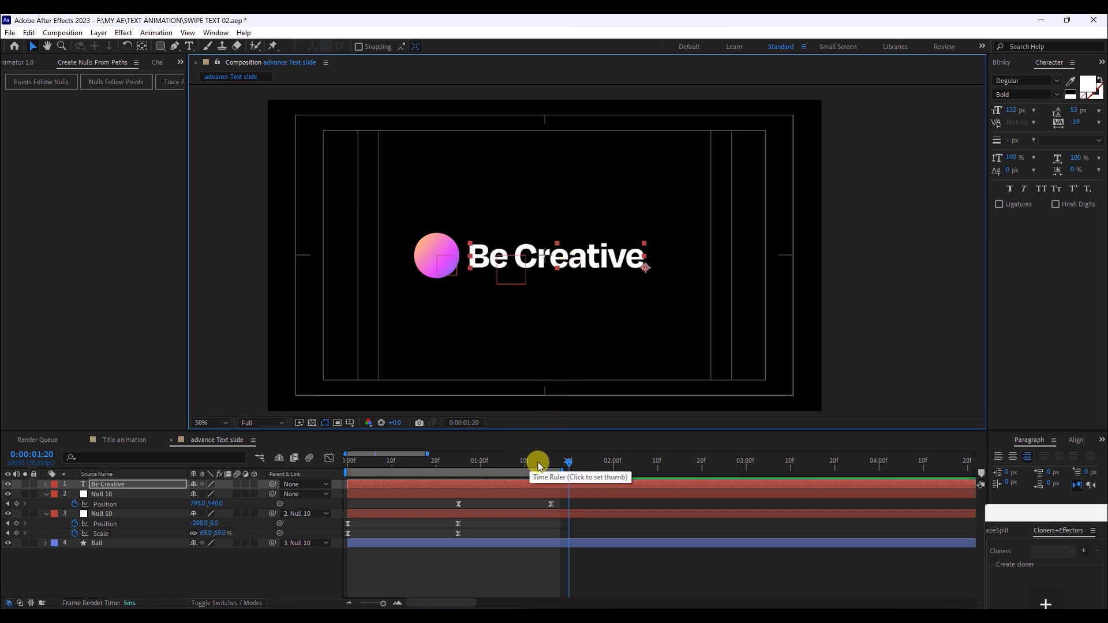
# Move the Be Creative layer below the Ball layer and trim its start to 0:00:00:25.
pyautogui.moveTo(111, 485); pyautogui.dragTo(116, 551)
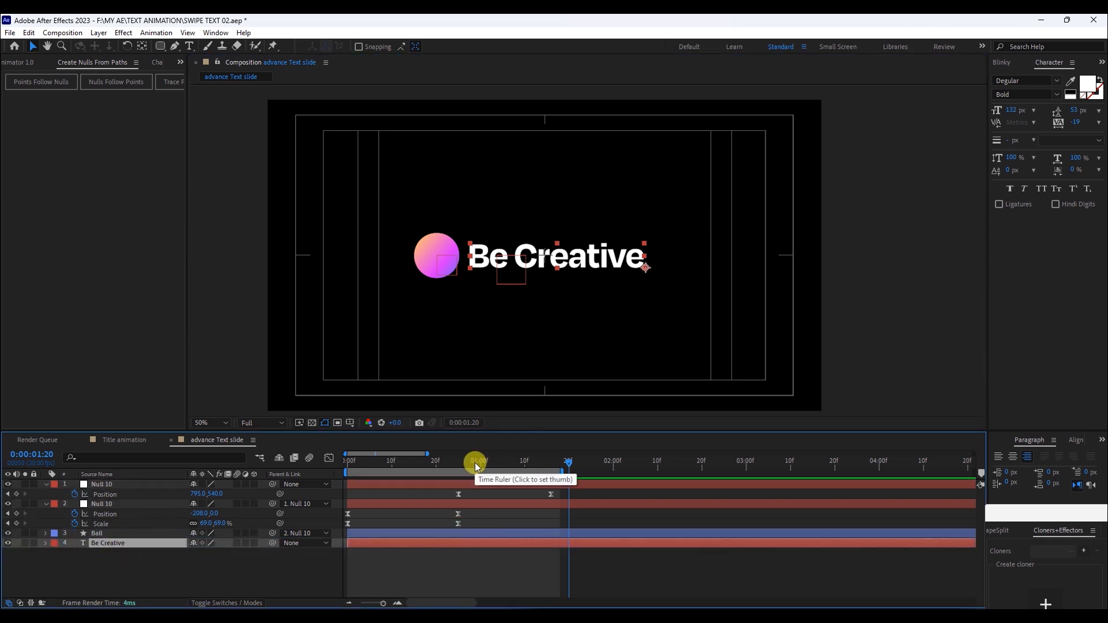
pyautogui.moveTo(480, 462); pyautogui.dragTo(459, 472)
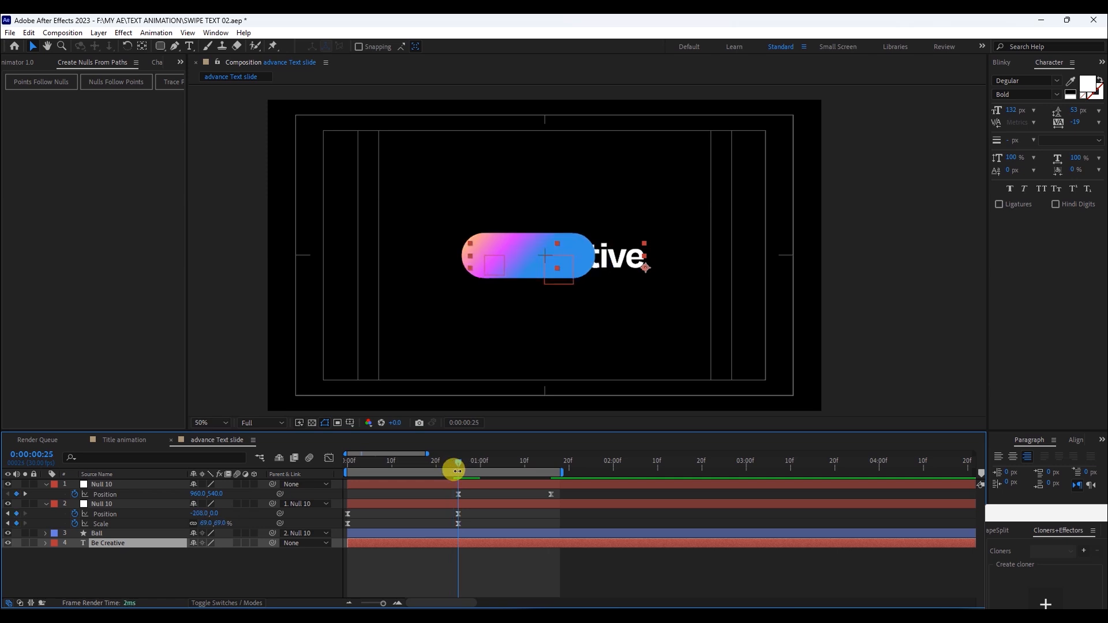
pyautogui.hotkey('alt', '[')
# Add a Tracking animator to the Be Creative text with a Tracking Amount of 8.
pyautogui.click(46, 543)
pyautogui.click(260, 553)
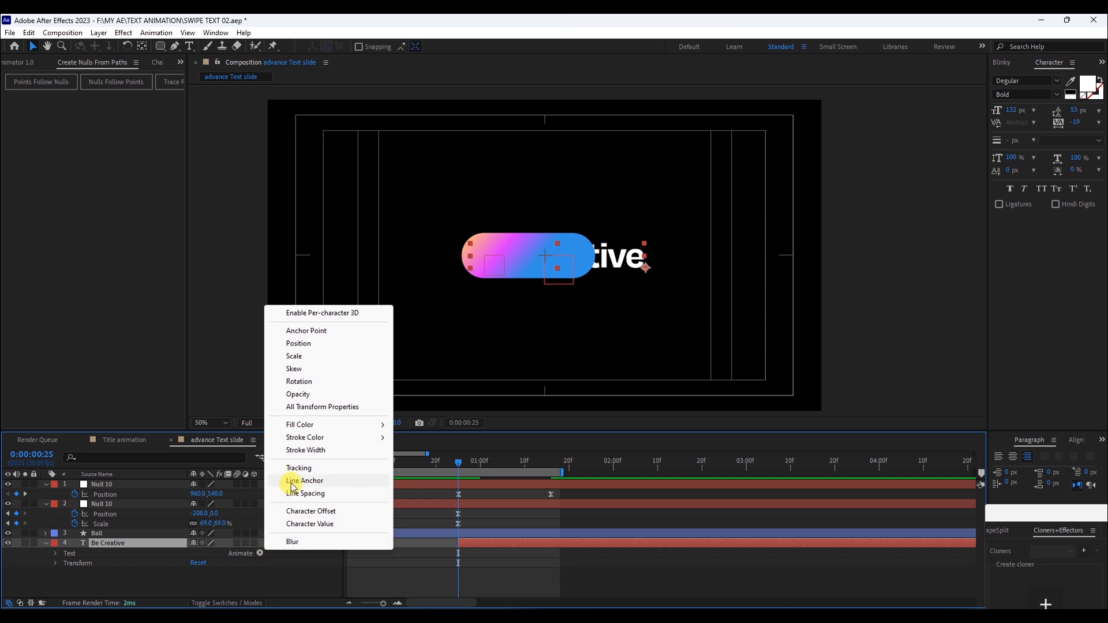
pyautogui.click(292, 467)
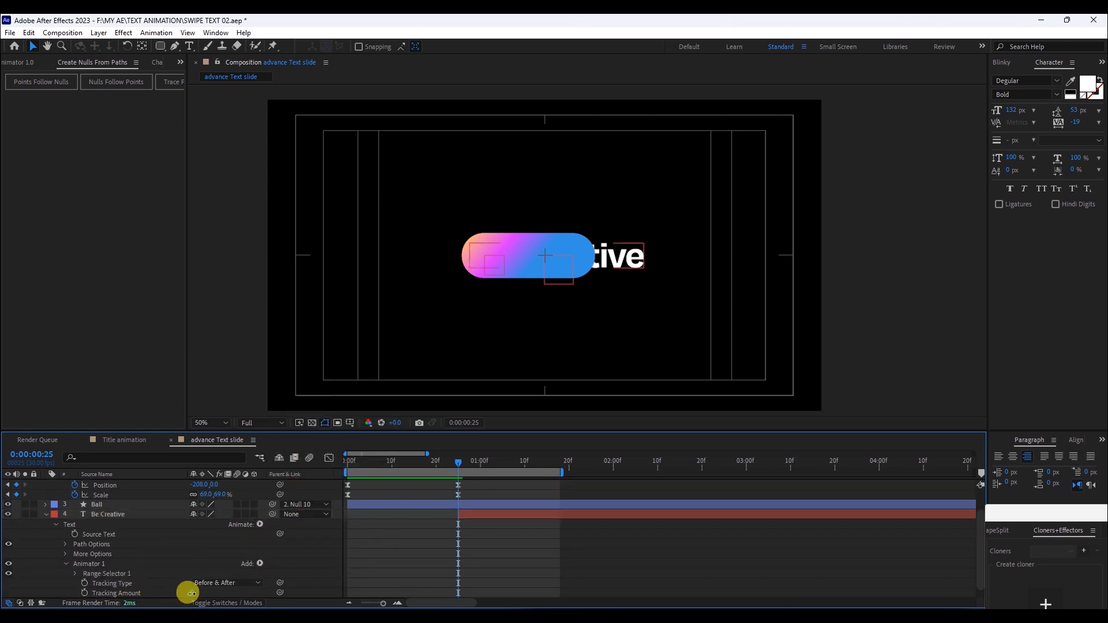
pyautogui.moveTo(191, 593); pyautogui.dragTo(194, 592)
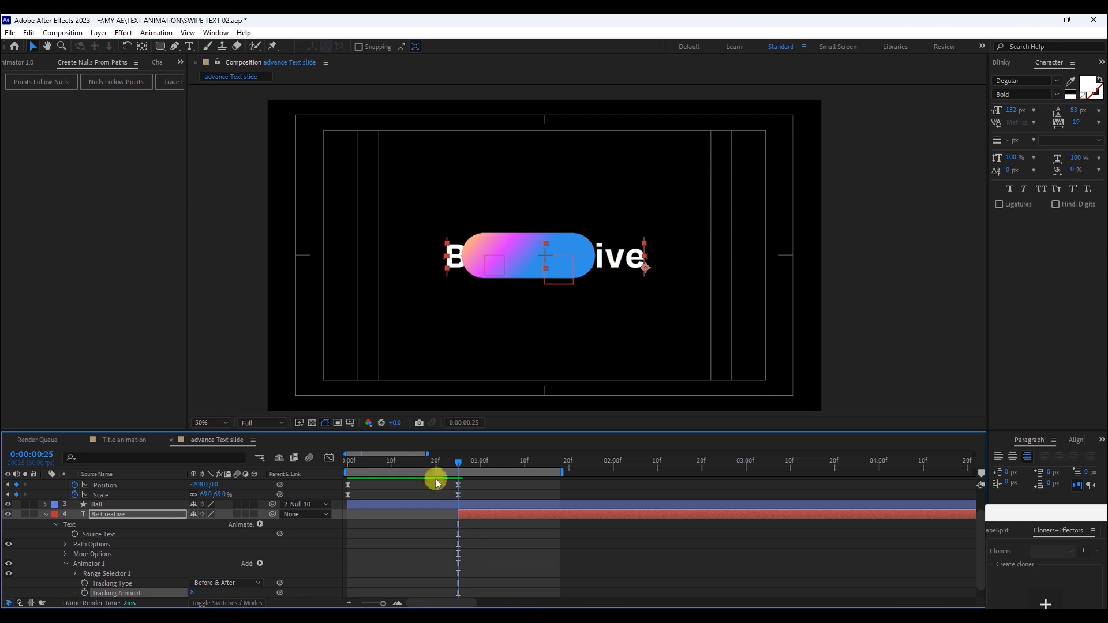
# Left-align the Be Creative text and reposition it just right of the ball at 0:00:01:16.
pyautogui.click(506, 515)
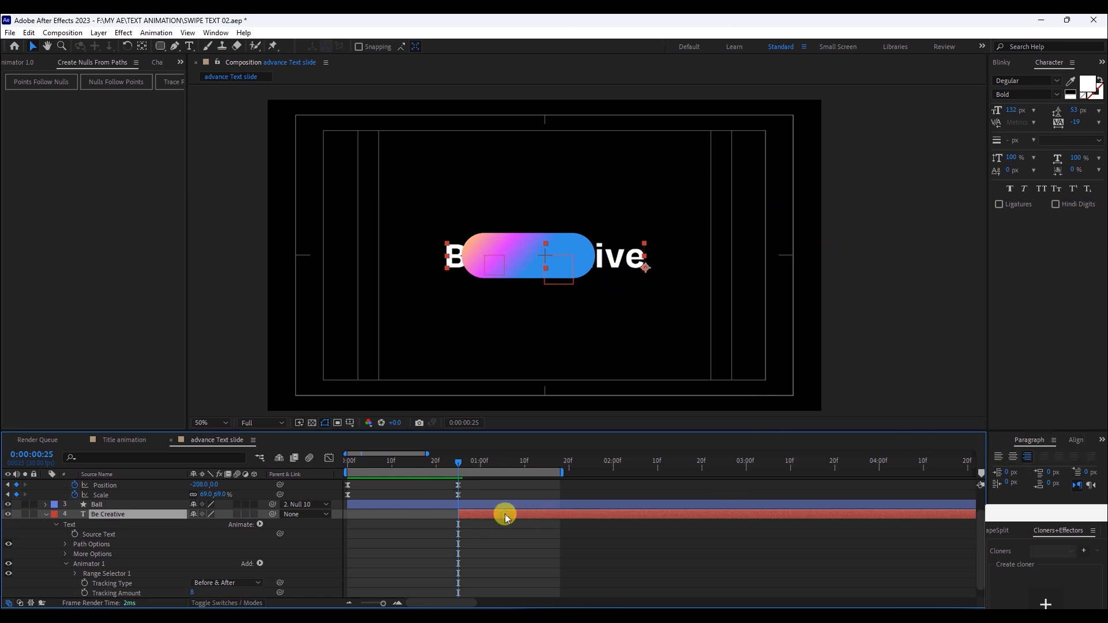
pyautogui.click(1002, 461)
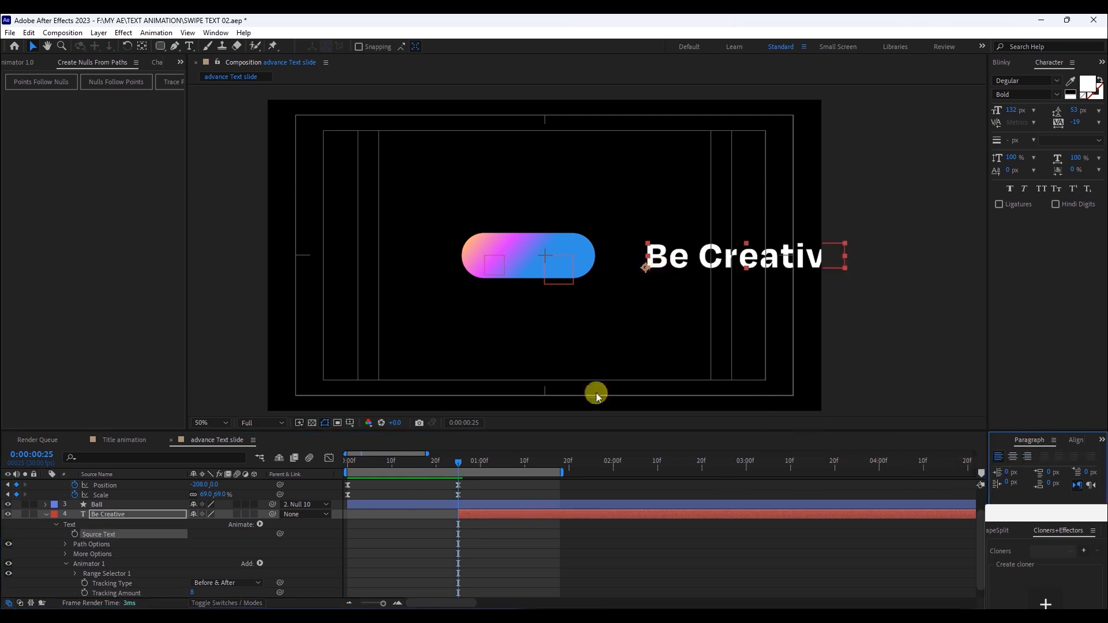
pyautogui.click(551, 461)
pyautogui.moveTo(668, 255); pyautogui.dragTo(496, 258)
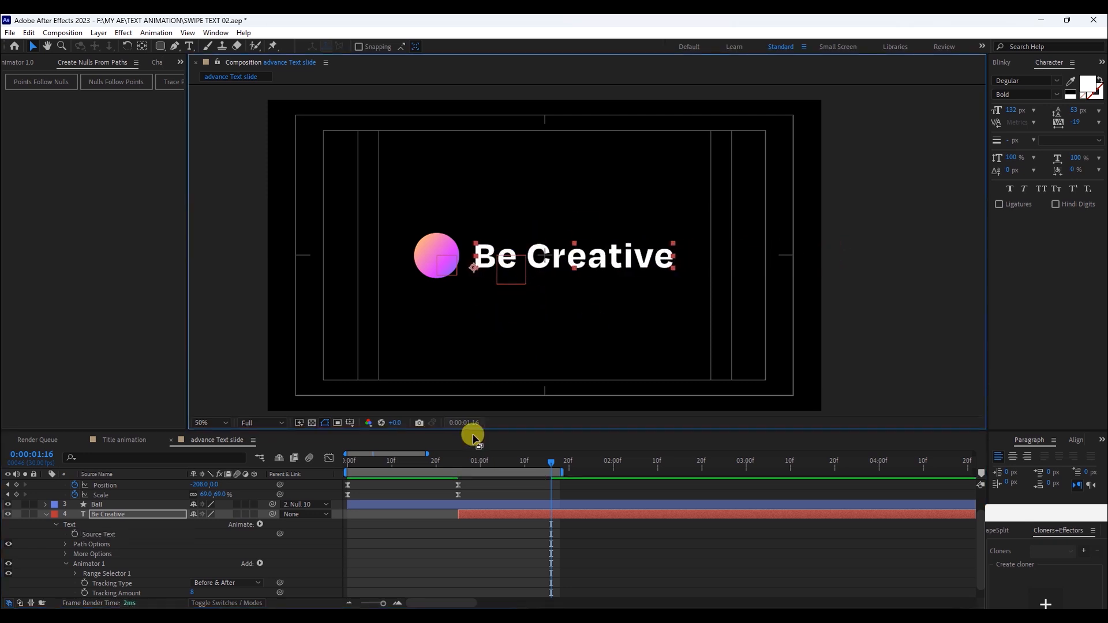
# At 0:00:00:25, hide the Ball layer and set the Be Creative text's Tracking Amount to 13.
pyautogui.click(459, 459)
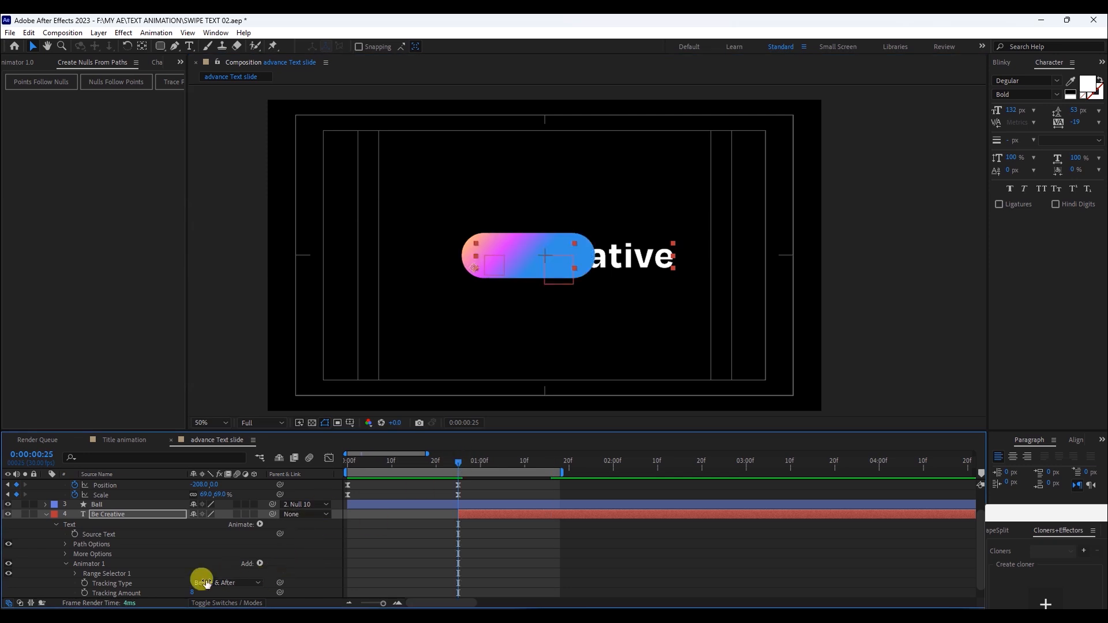
pyautogui.moveTo(191, 591); pyautogui.dragTo(199, 591)
pyautogui.scroll(2, 23, 509)
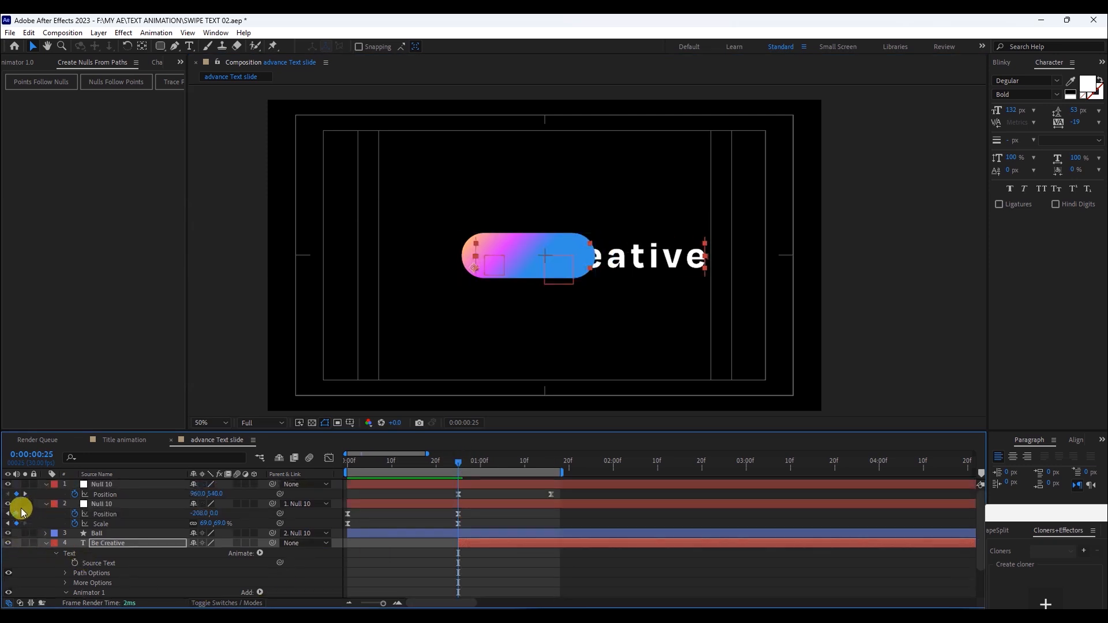
pyautogui.click(9, 538)
pyautogui.scroll(-2, 185, 559)
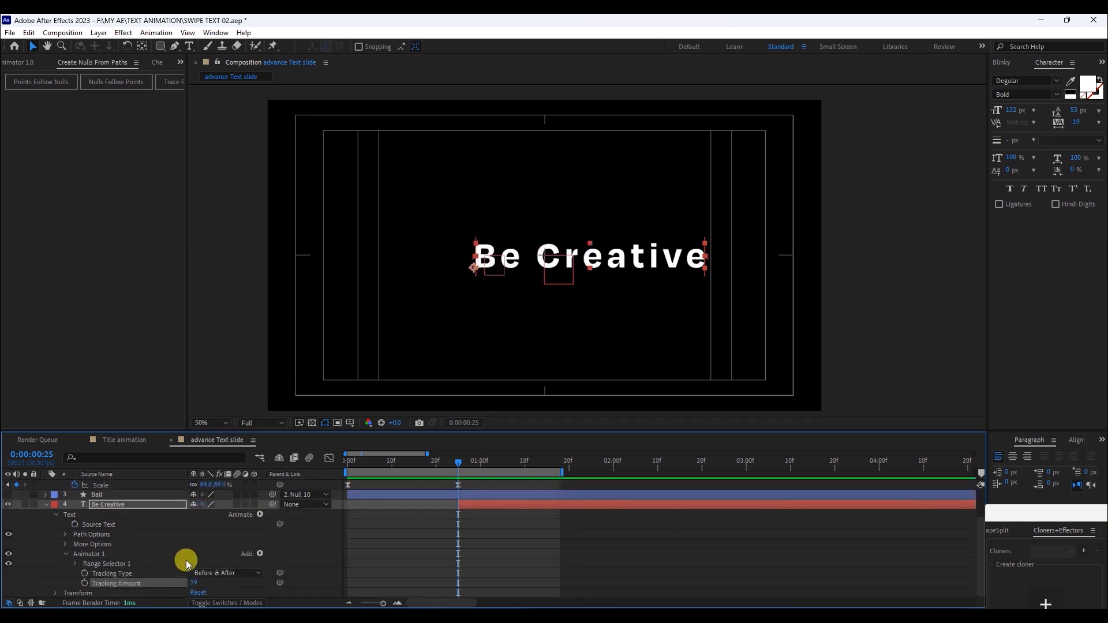
pyautogui.moveTo(195, 584); pyautogui.dragTo(193, 580)
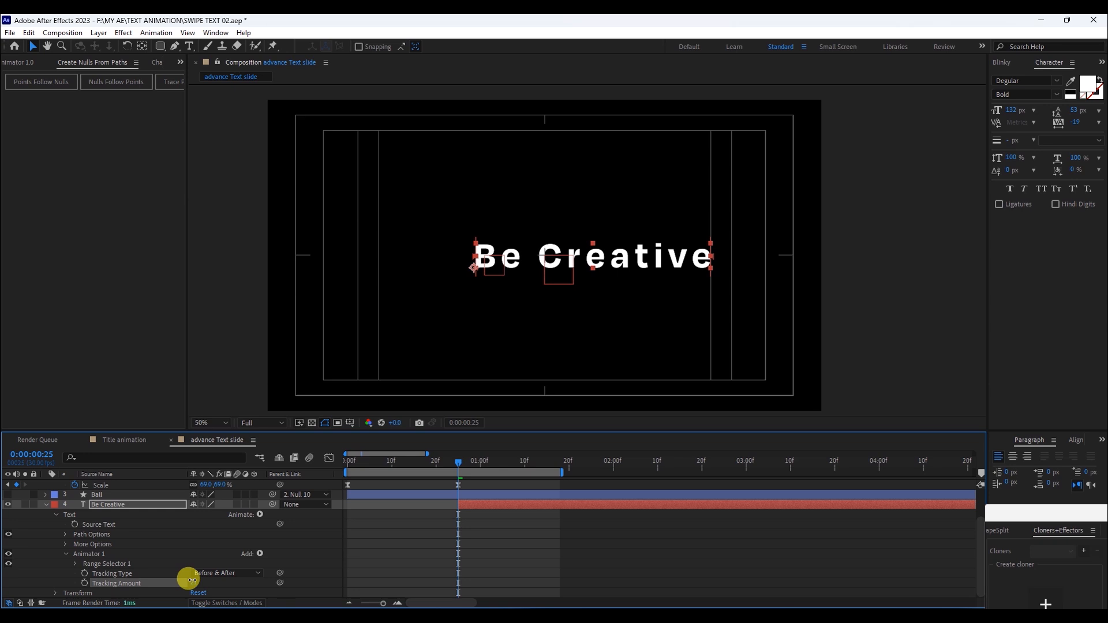
pyautogui.moveTo(192, 580); pyautogui.dragTo(188, 581)
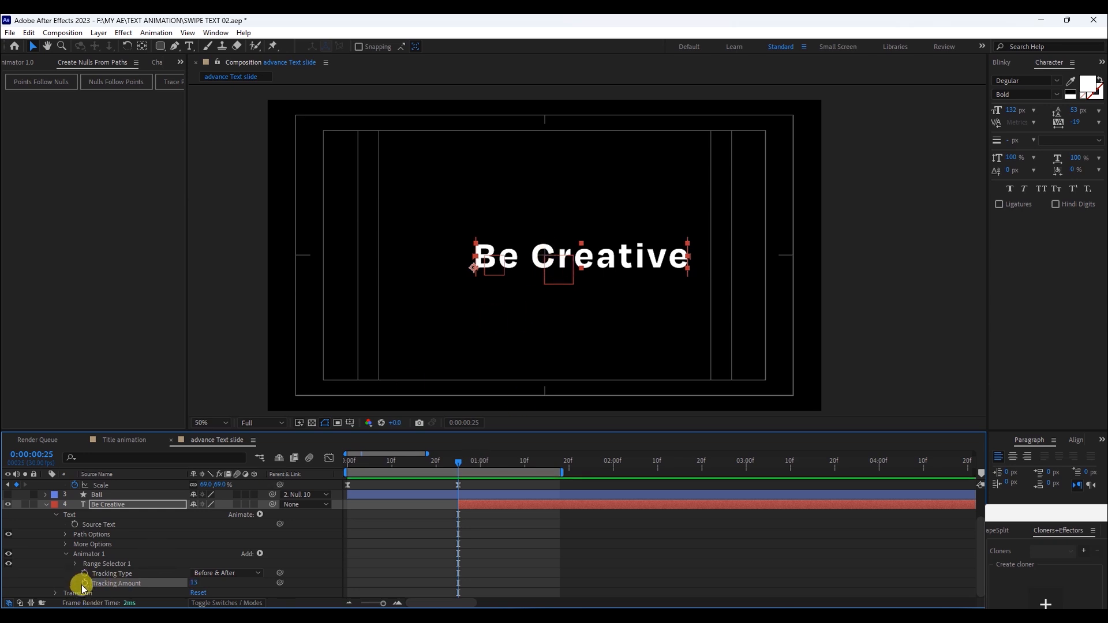
# Keyframe the Be Creative text's Tracking Amount at 0:00:00:25 and set it to 0 at 0:00:00:27.
pyautogui.click(396, 603)
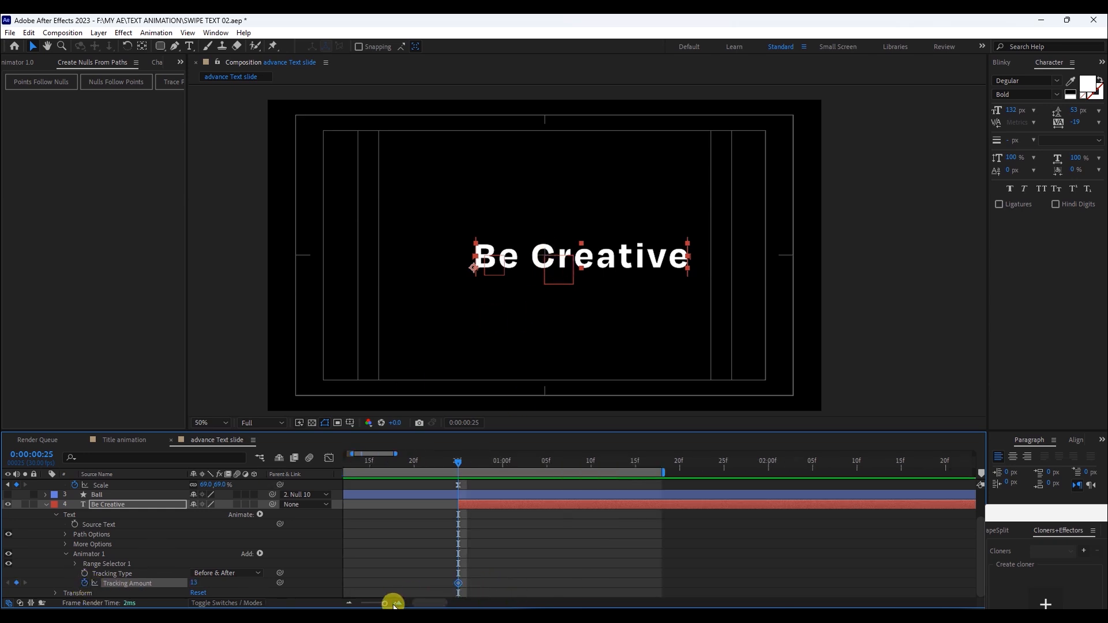
pyautogui.click(395, 603)
pyautogui.click(475, 464)
pyautogui.click(488, 468)
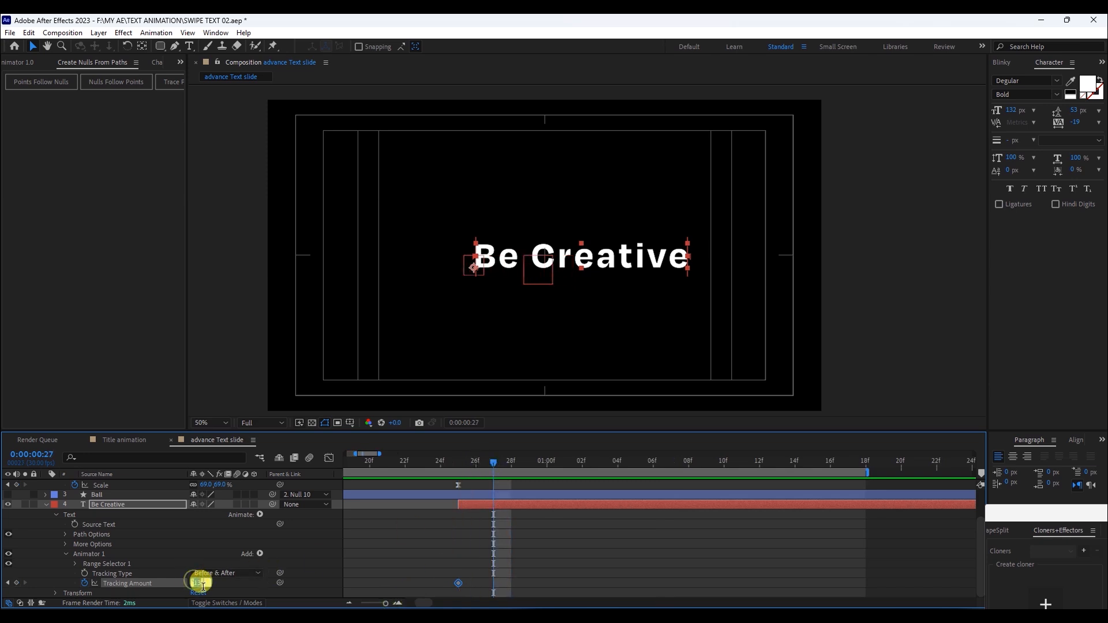
pyautogui.write('0')
pyautogui.click(489, 539)
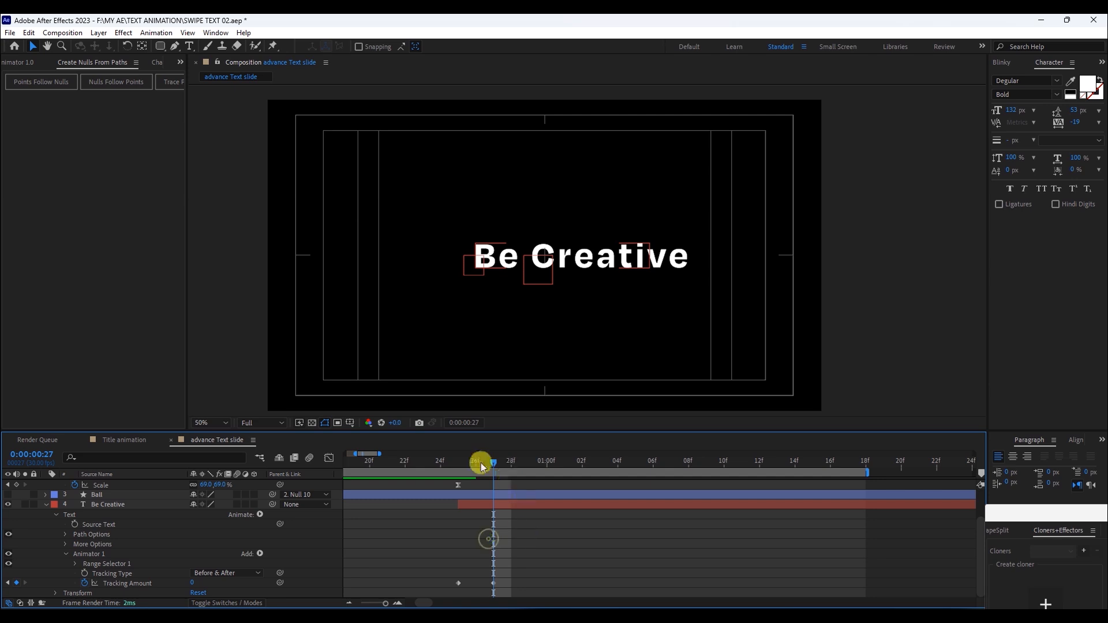
# Collapse the Be Creative layer, make the Ball layer visible again and preview the animation from the beginning.
pyautogui.click(452, 458)
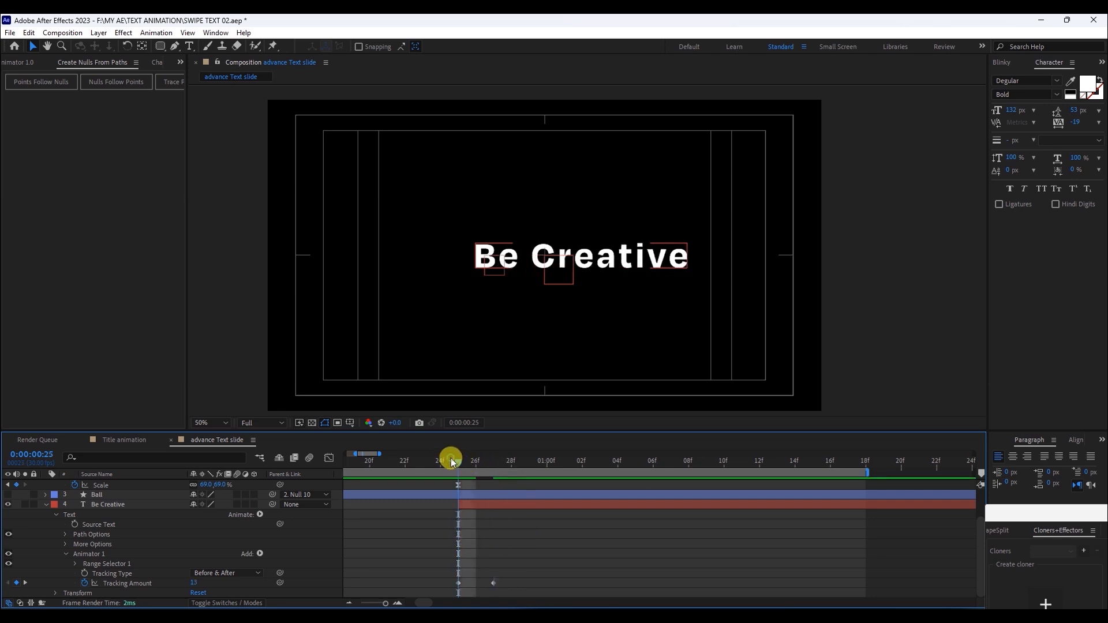
pyautogui.click(46, 505)
pyautogui.click(8, 534)
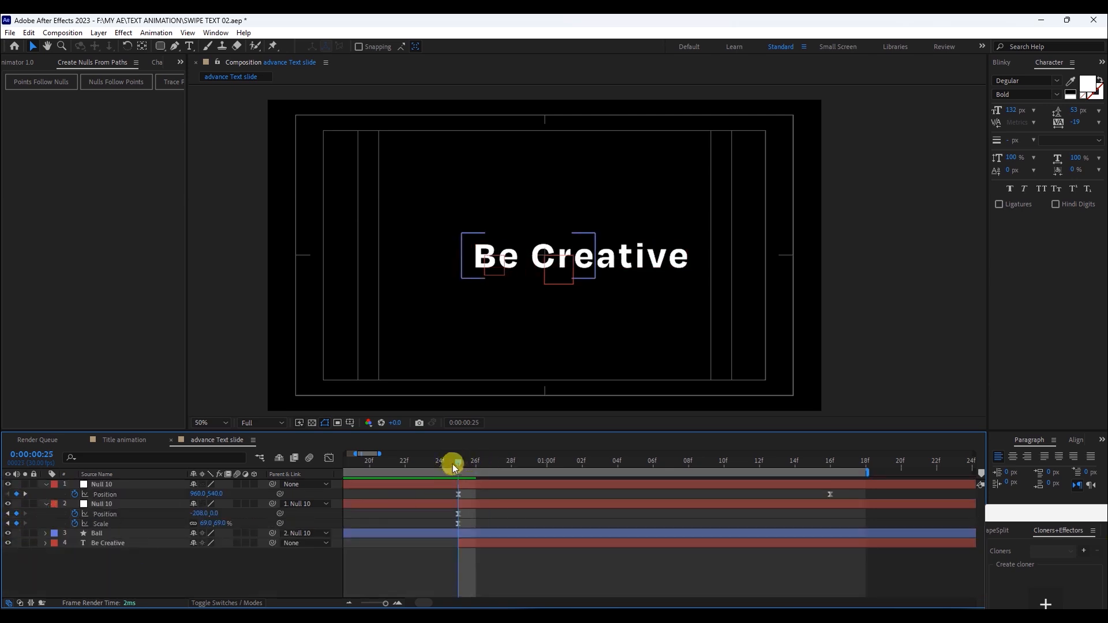
pyautogui.moveTo(449, 463); pyautogui.dragTo(324, 467)
pyautogui.press("'")
pyautogui.press('space')
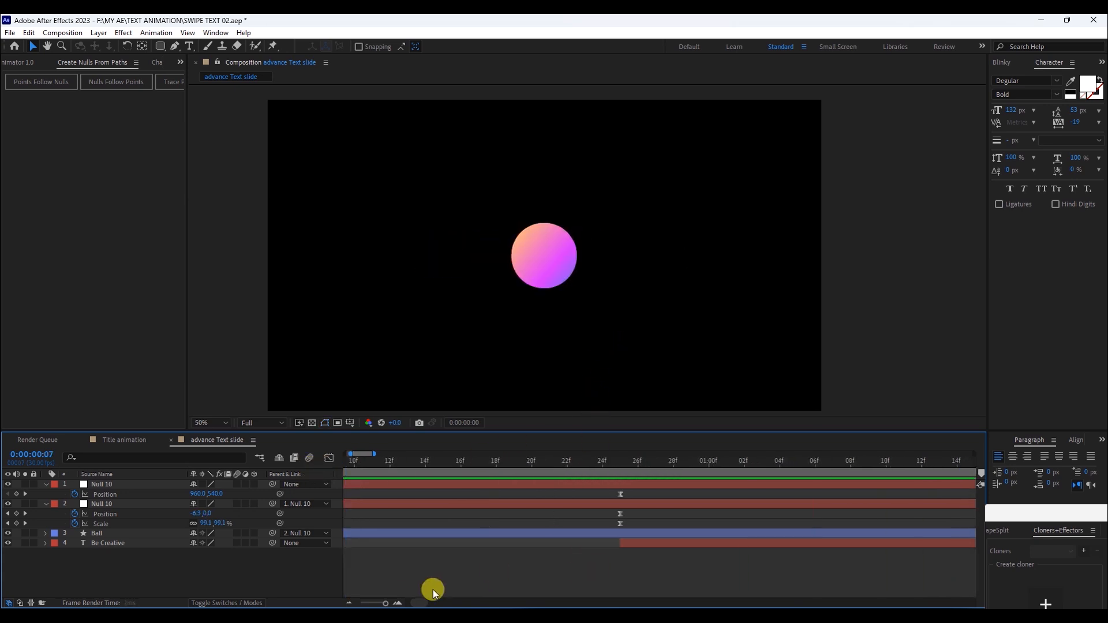
# Apply Elastic Motion to both Tracking Amount keyframes of the Be Creative text and preview the result from the start.
pyautogui.click(348, 603)
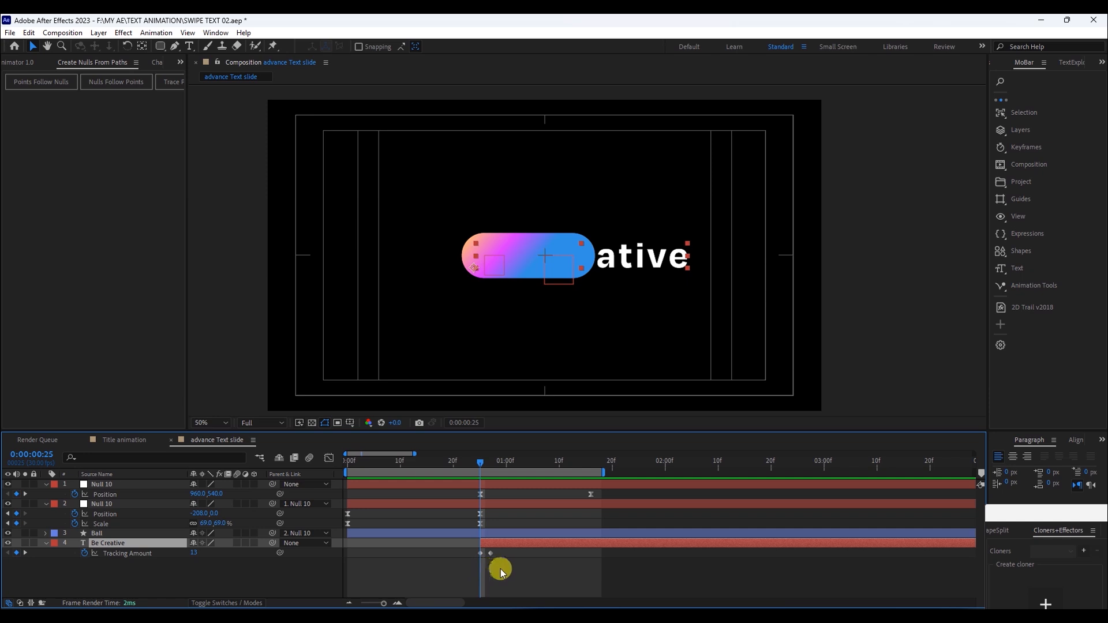
pyautogui.moveTo(508, 569); pyautogui.dragTo(460, 546)
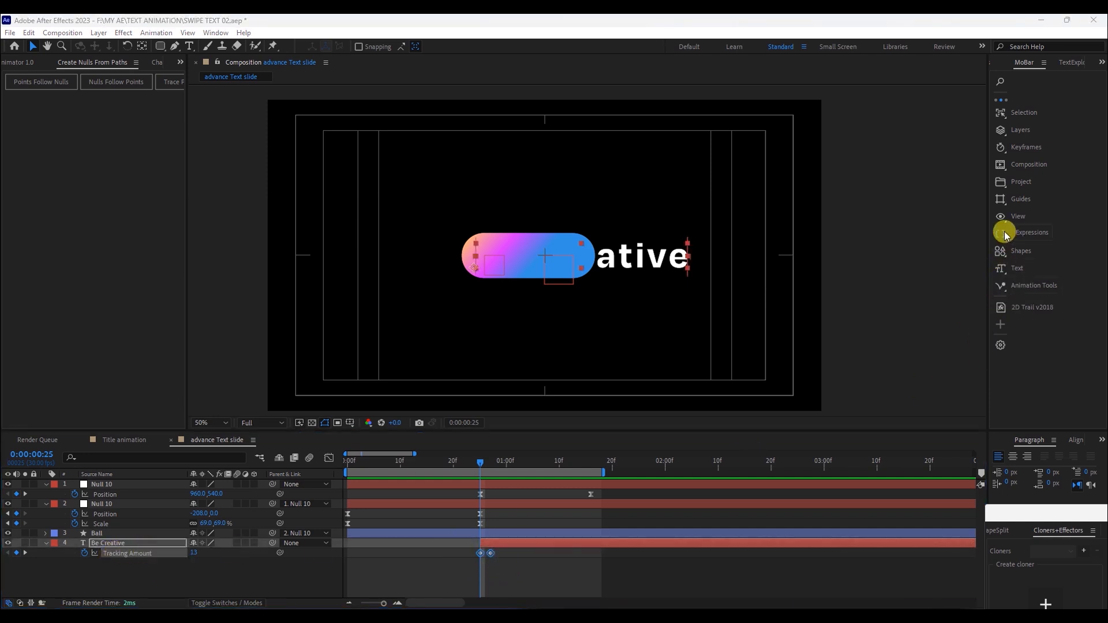
pyautogui.click(1001, 285)
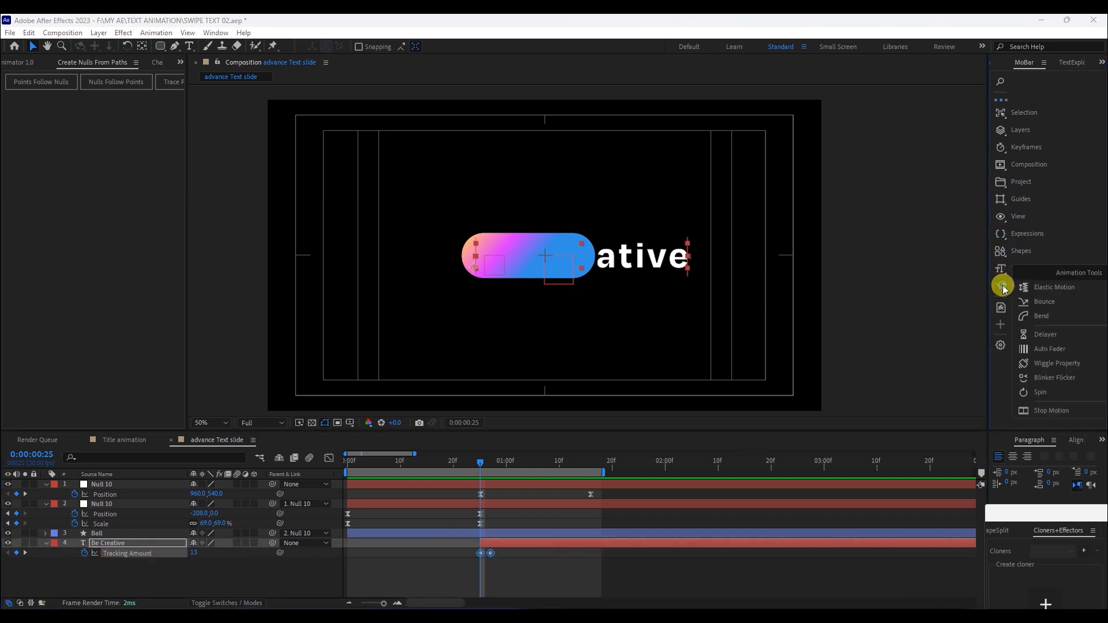
pyautogui.click(1041, 288)
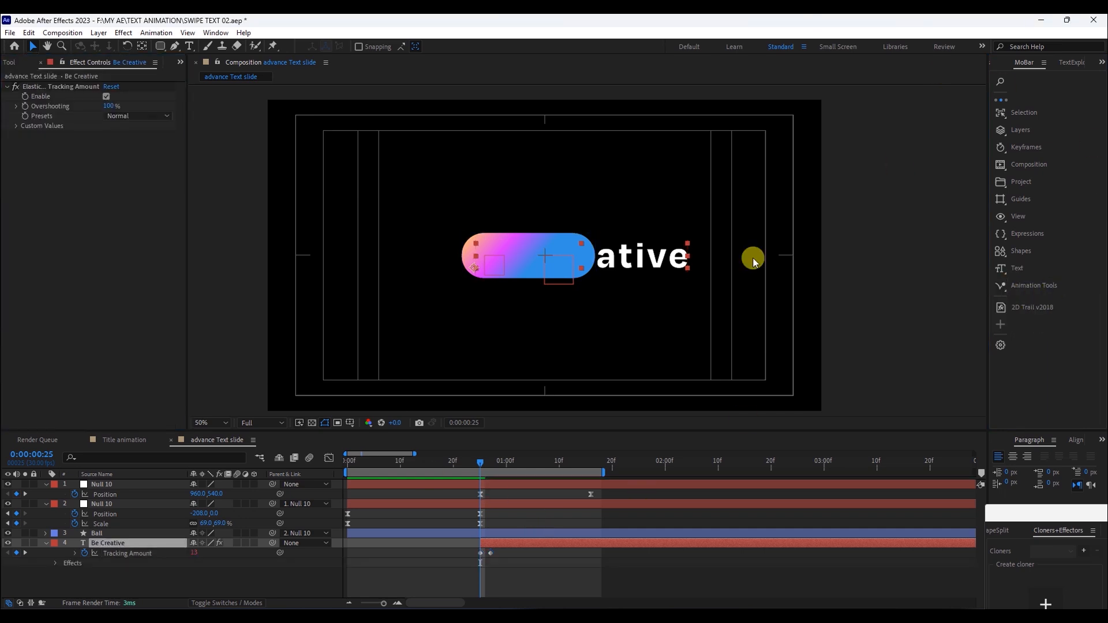
pyautogui.moveTo(464, 472); pyautogui.dragTo(348, 475)
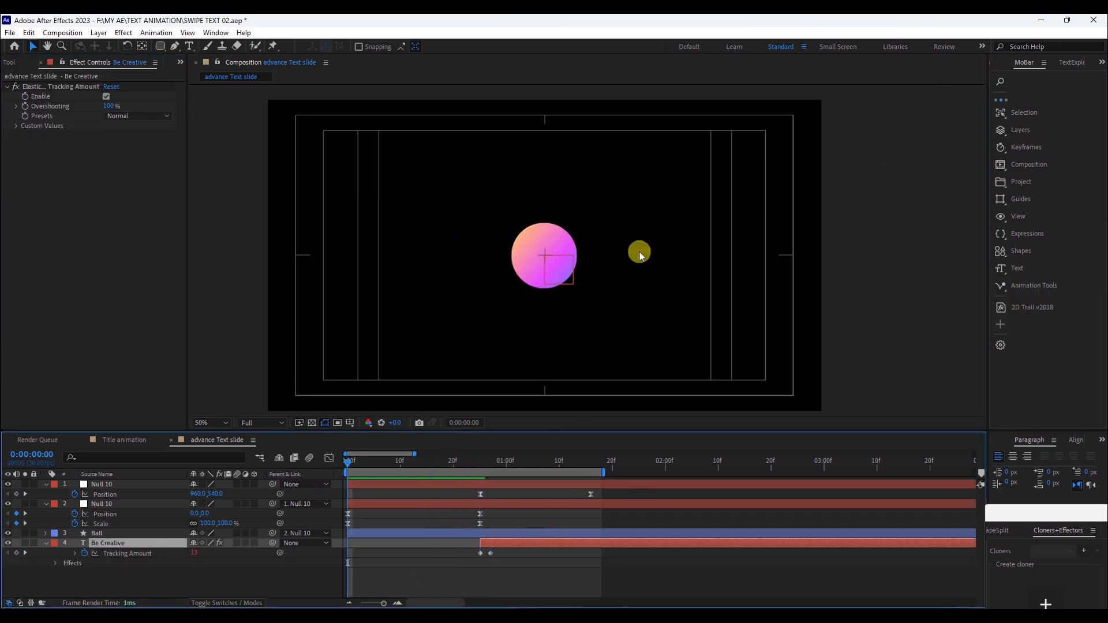
pyautogui.press("'")
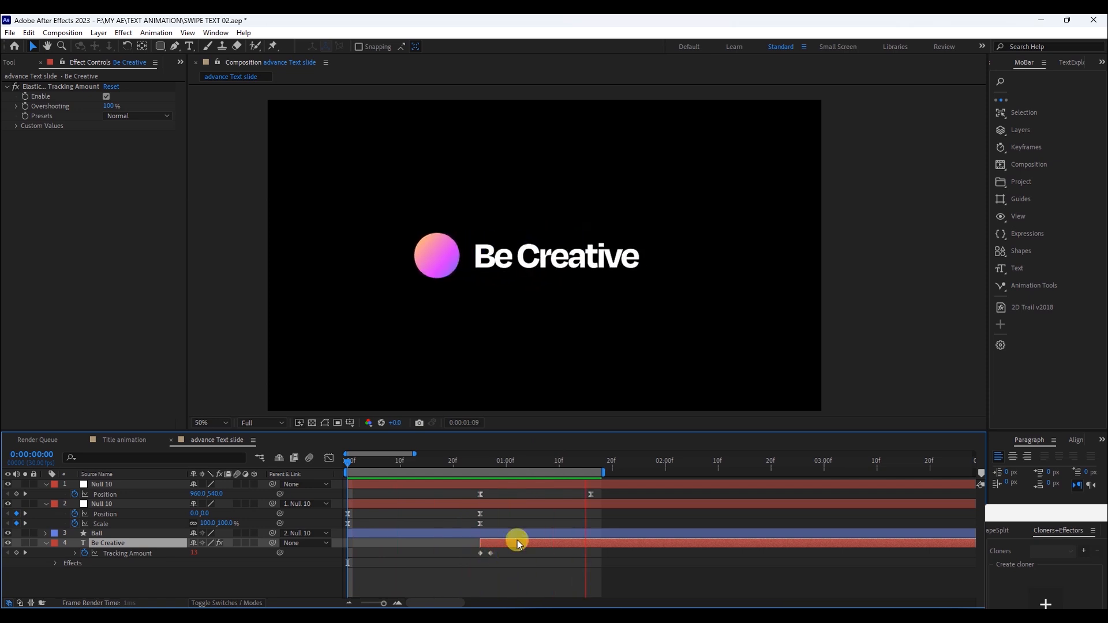
pyautogui.press('space')
# At 0:00:01:02, set the Elastic Motion Overshooting of the text's tracking to 53% and preview from the start.
pyautogui.moveTo(480, 463); pyautogui.dragTo(517, 464)
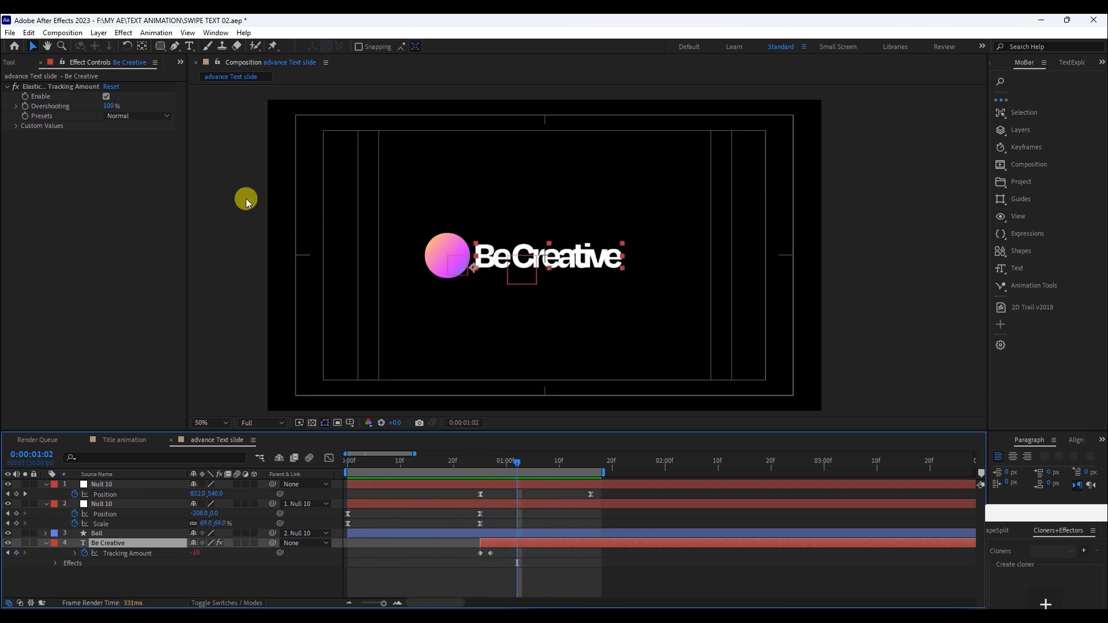
pyautogui.moveTo(101, 107); pyautogui.dragTo(77, 106)
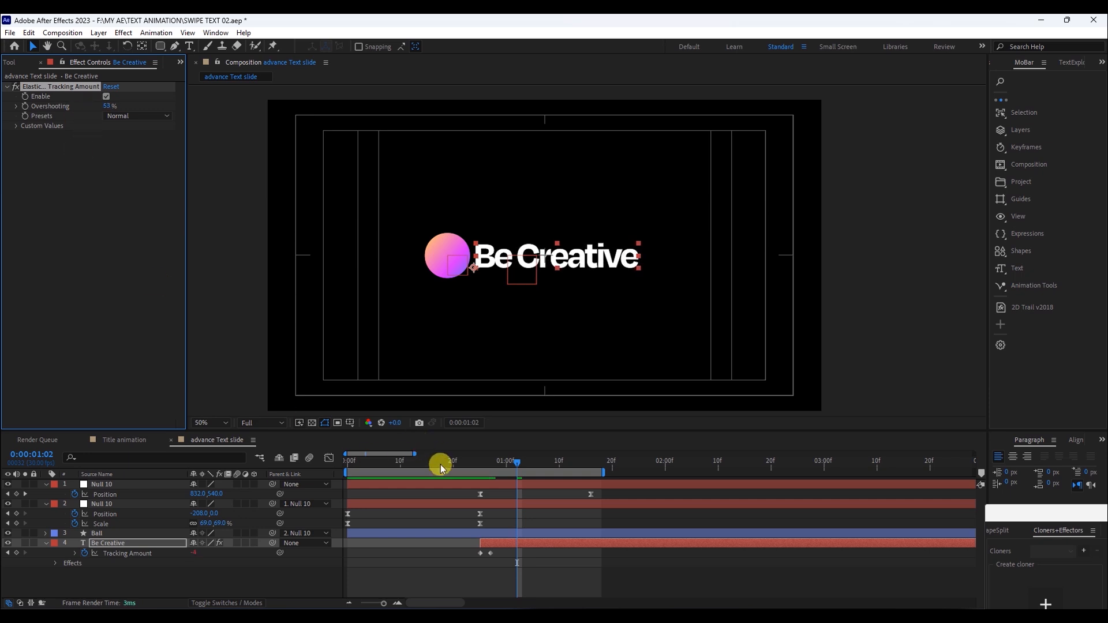
pyautogui.moveTo(441, 467); pyautogui.dragTo(321, 464)
pyautogui.press("'")
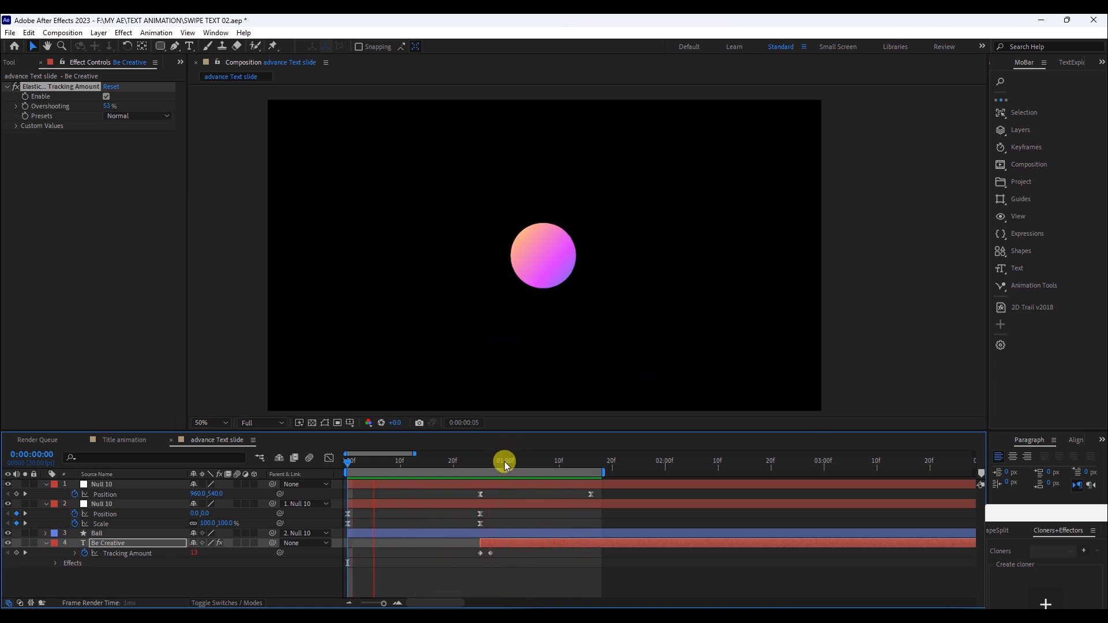
# At the Ball's path keyframe at 0:00:00:25, stretch the pill's right end until it covers the whole Be Creative text.
pyautogui.click(480, 463)
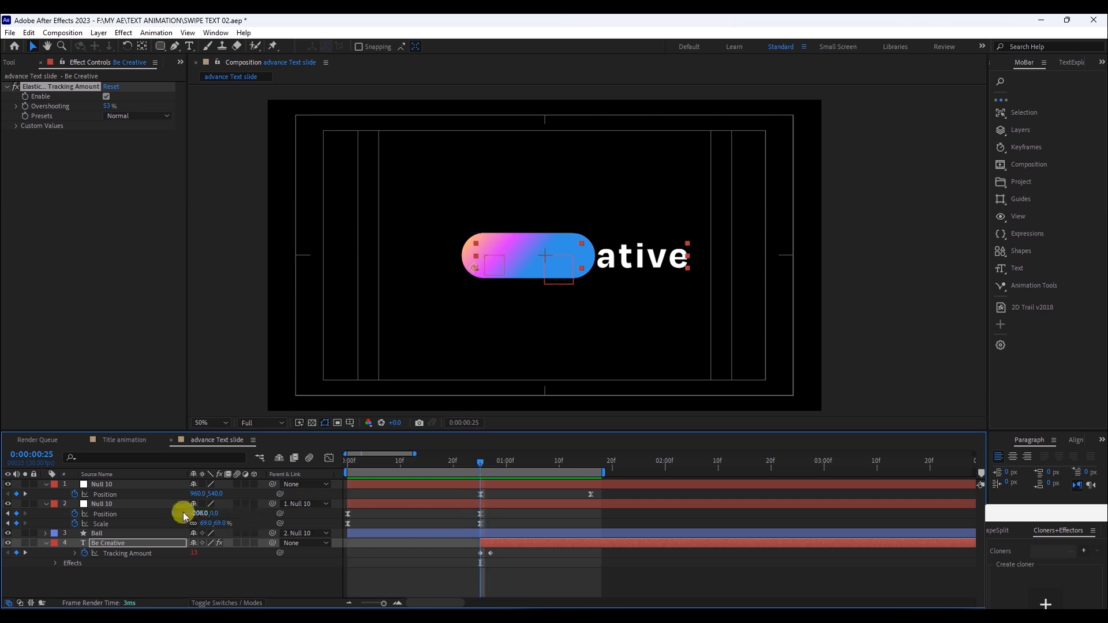
pyautogui.click(102, 533)
pyautogui.press('u')
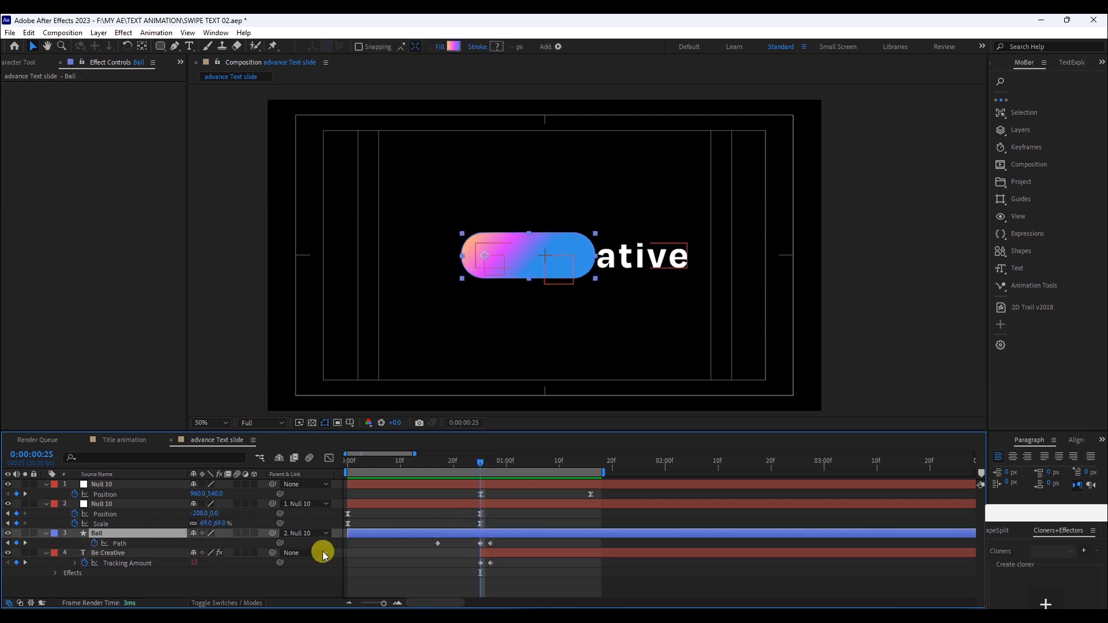
pyautogui.click(483, 543)
pyautogui.moveTo(554, 217); pyautogui.dragTo(616, 301)
pyautogui.moveTo(597, 258); pyautogui.dragTo(696, 261)
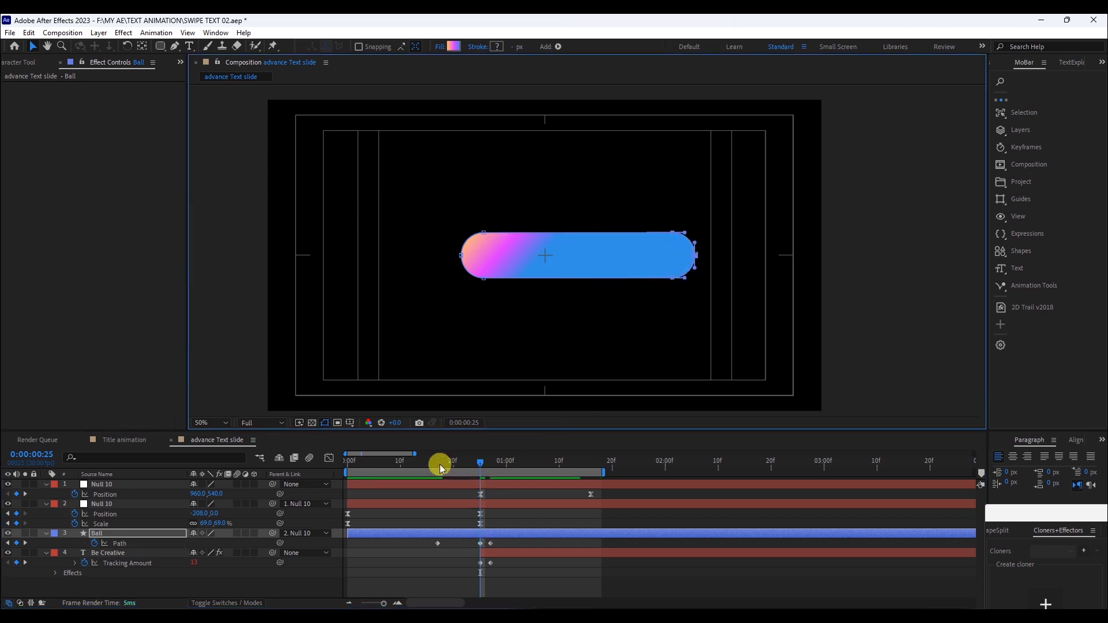
# Play back the animation to check the pill stretch and text reveal.
pyautogui.press('space')
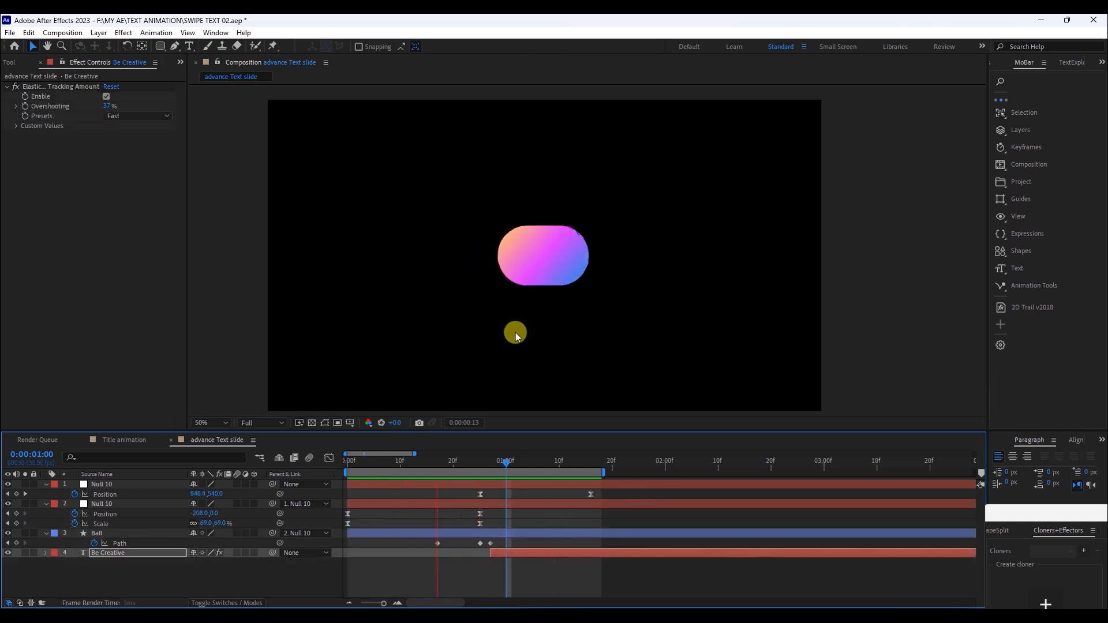
pyautogui.scroll(-2, 514, 358)
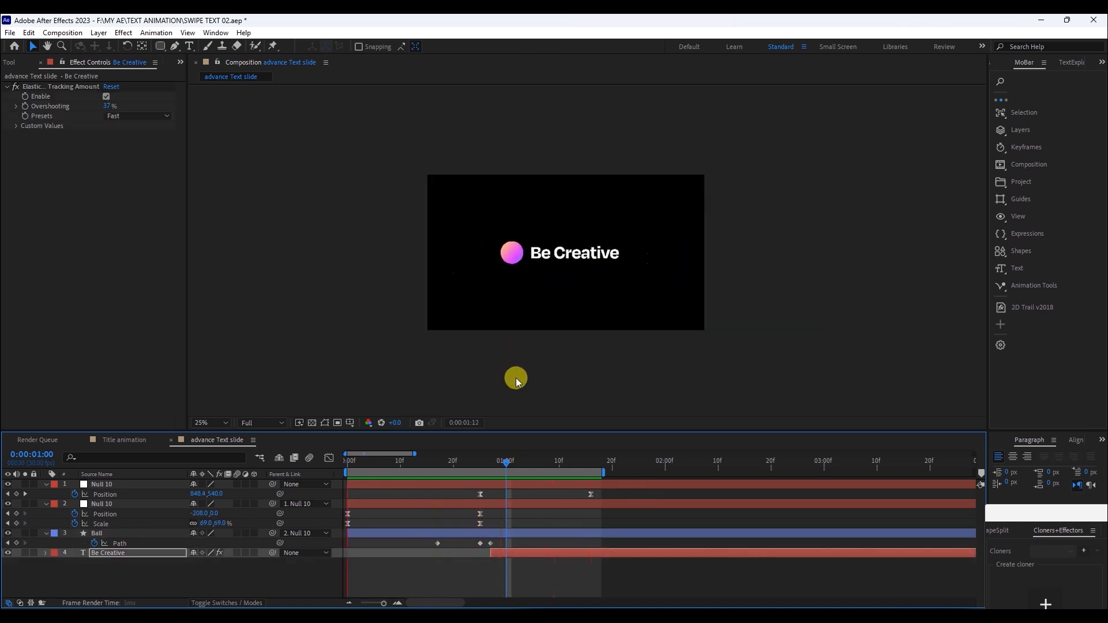
pyautogui.scroll(2, 560, 360)
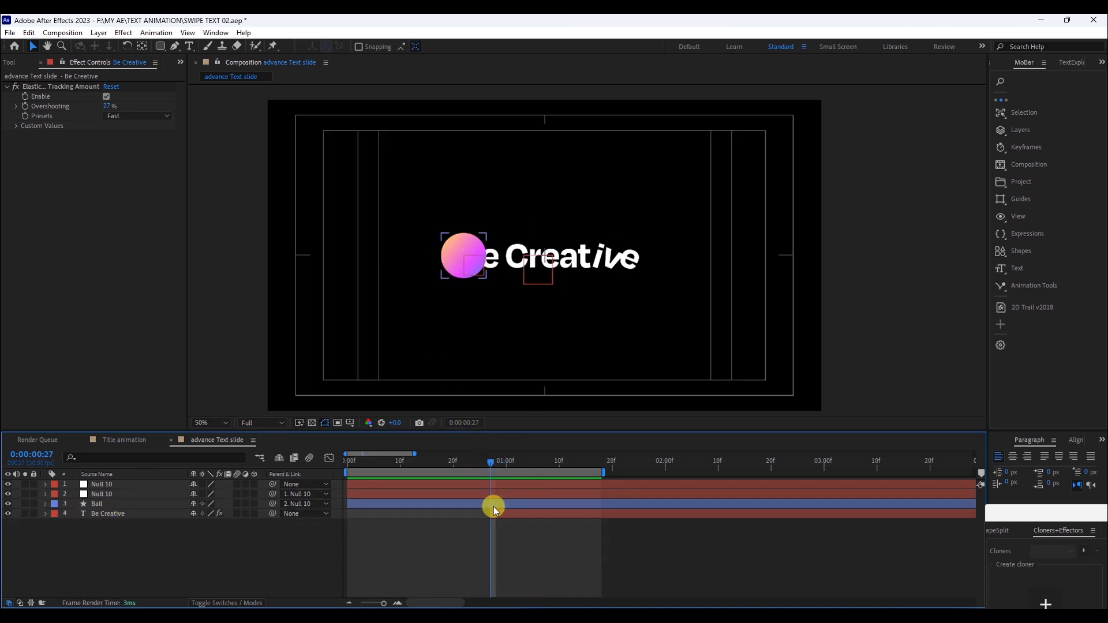
# Copy the lower Shake adjustment layer from the Title animation composition and paste it above the Ball layer in advance Text slide.
pyautogui.click(125, 440)
pyautogui.click(104, 494)
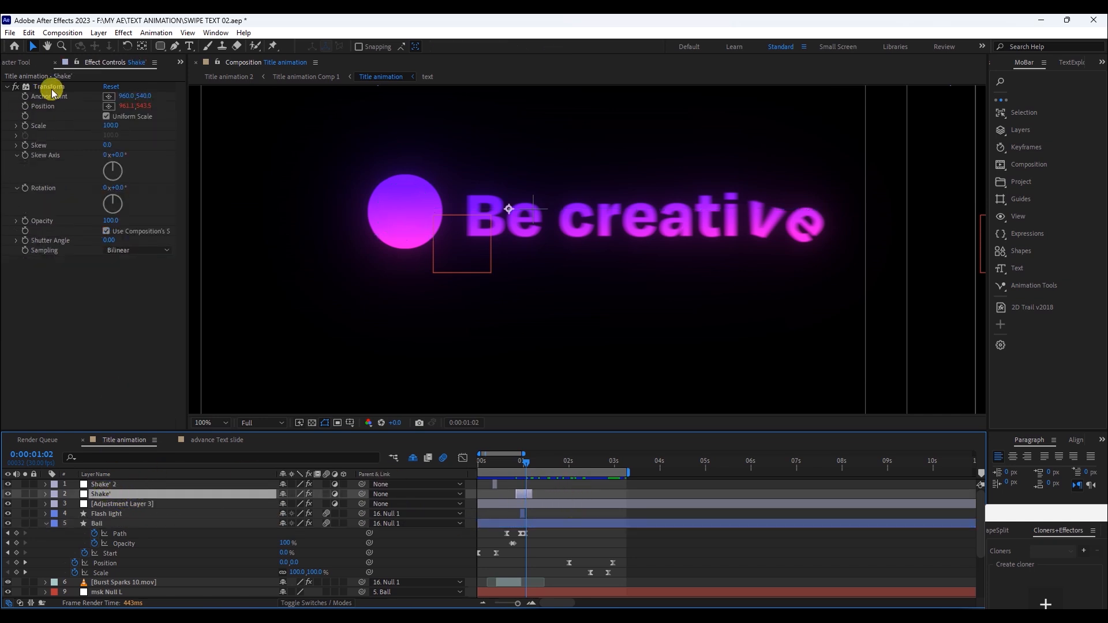
pyautogui.click(51, 88)
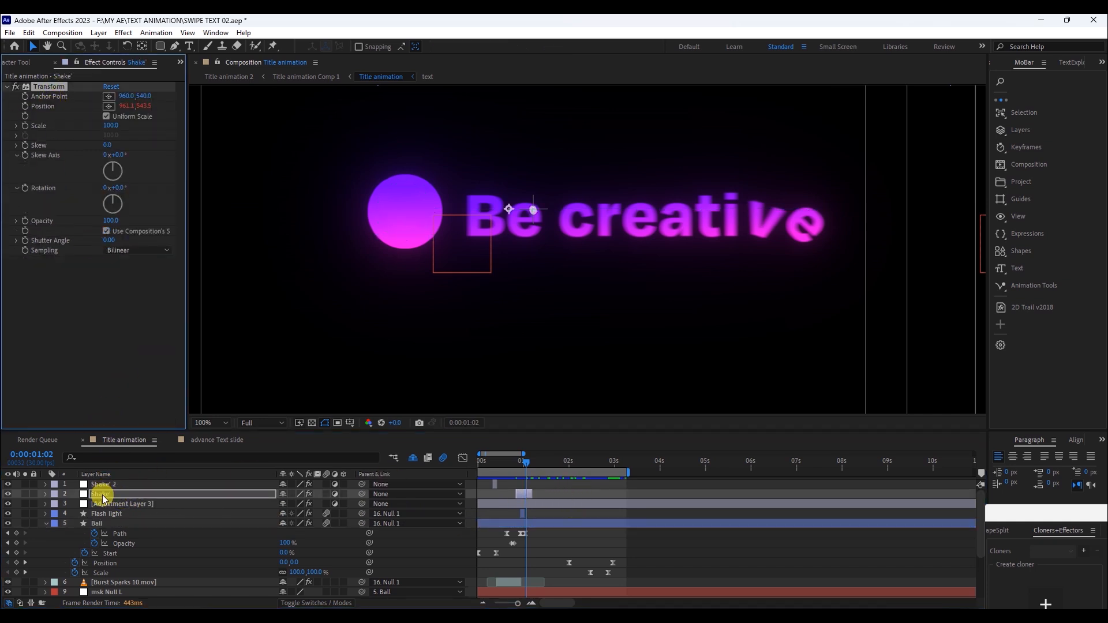
pyautogui.click(102, 494)
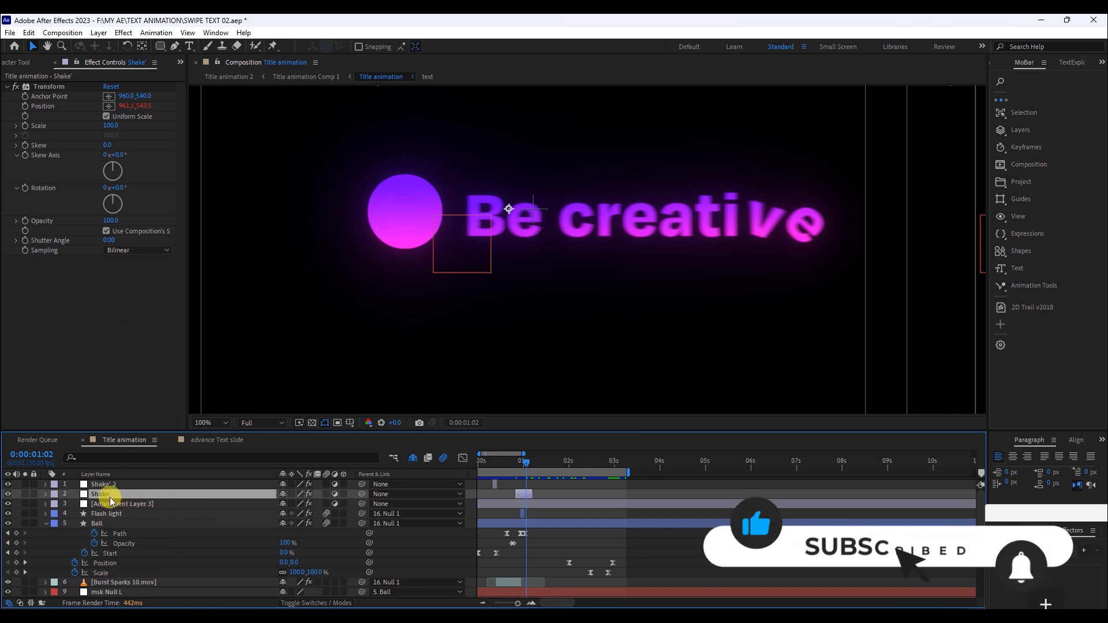
pyautogui.click(218, 441)
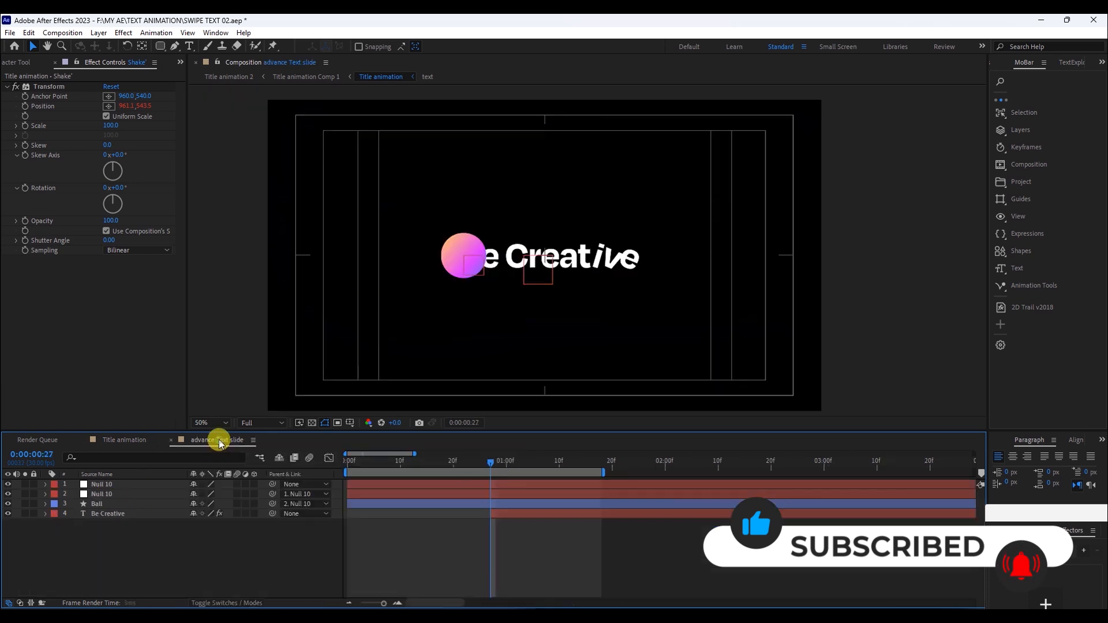
pyautogui.click(119, 504)
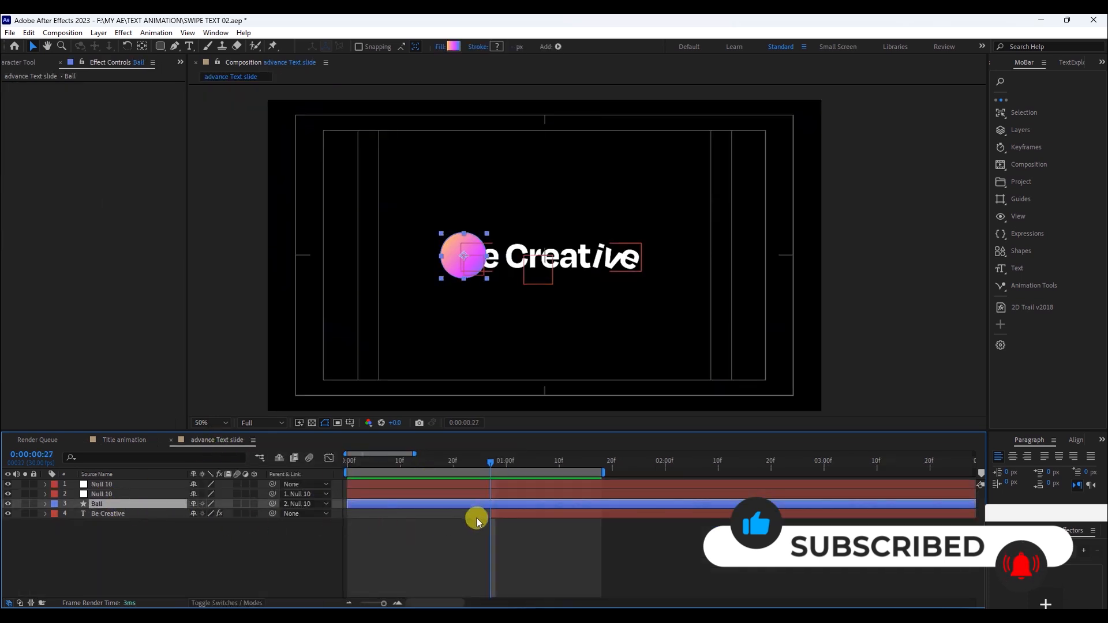
pyautogui.hotkey('ctrl', 'v')
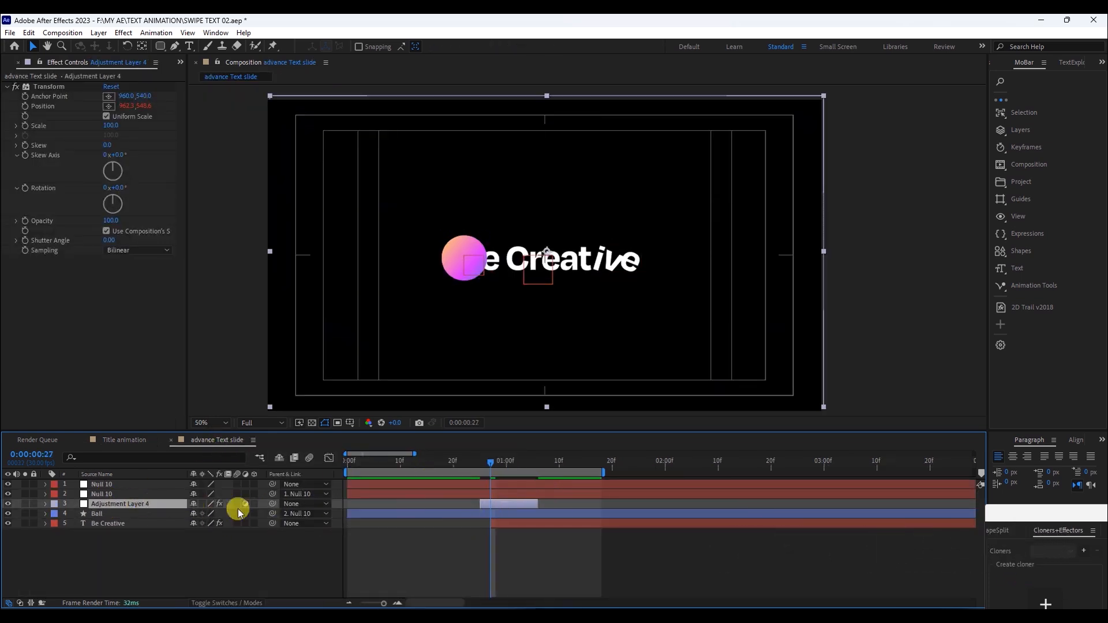
# Move the pasted adjustment layer's start to 0:00:00:18 and preview the shake.
pyautogui.moveTo(468, 462); pyautogui.dragTo(445, 477)
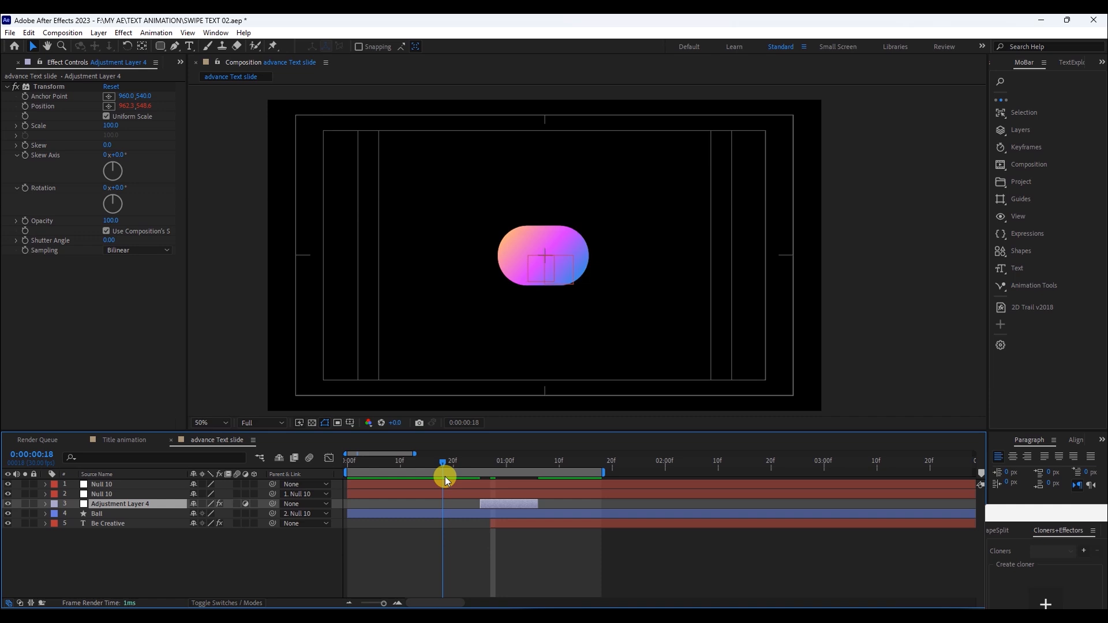
pyautogui.press('[')
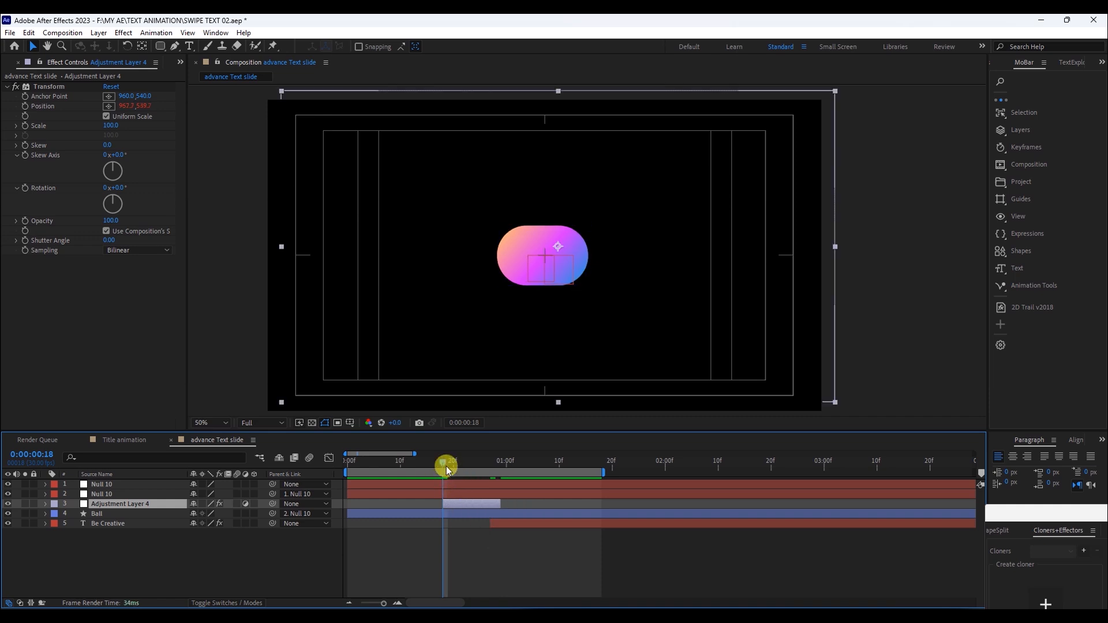
pyautogui.moveTo(443, 464); pyautogui.dragTo(310, 468)
pyautogui.press('space')
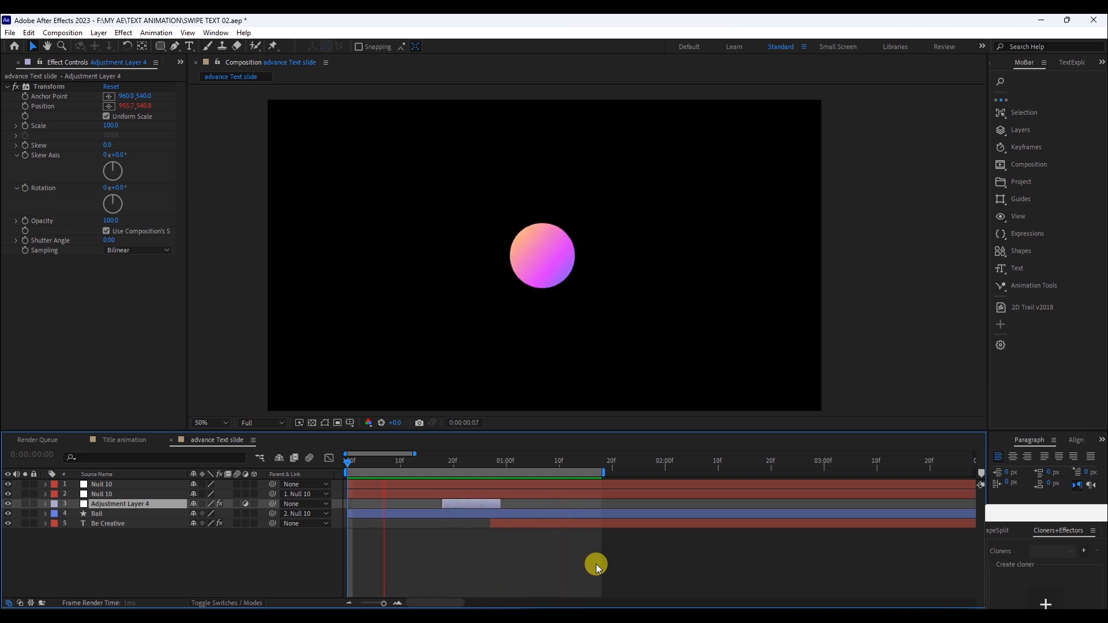
pyautogui.click(534, 561)
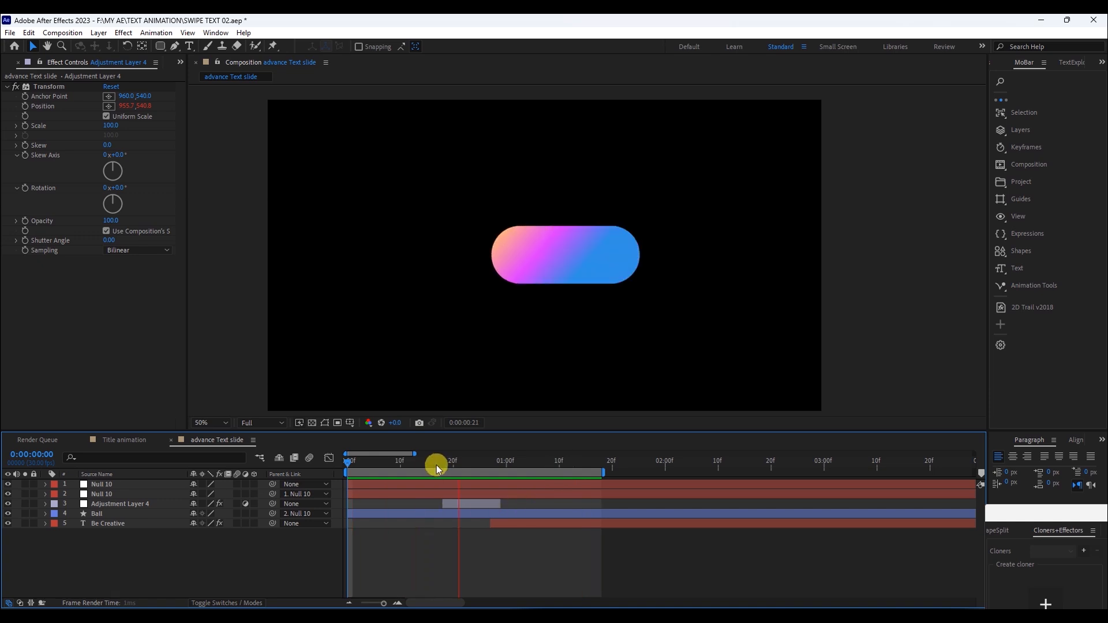
pyautogui.moveTo(446, 464); pyautogui.dragTo(414, 497)
pyautogui.press('space')
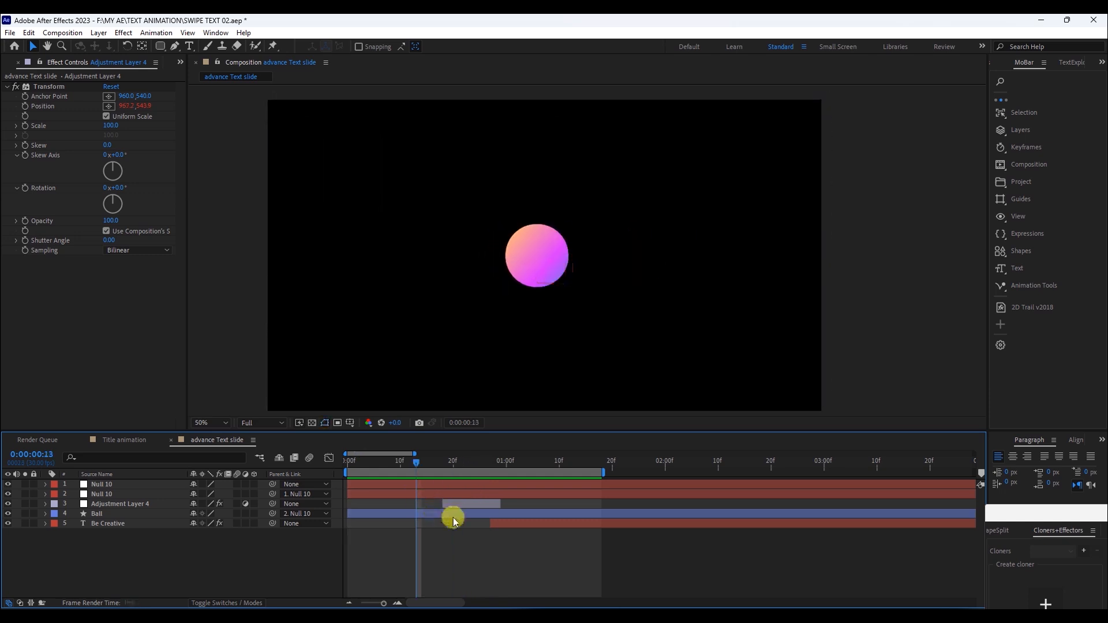
pyautogui.press('space')
# Duplicate the Ball layer and trim the copy to a few frames starting at 0:00:00:25.
pyautogui.click(462, 514)
pyautogui.moveTo(458, 460); pyautogui.dragTo(486, 508)
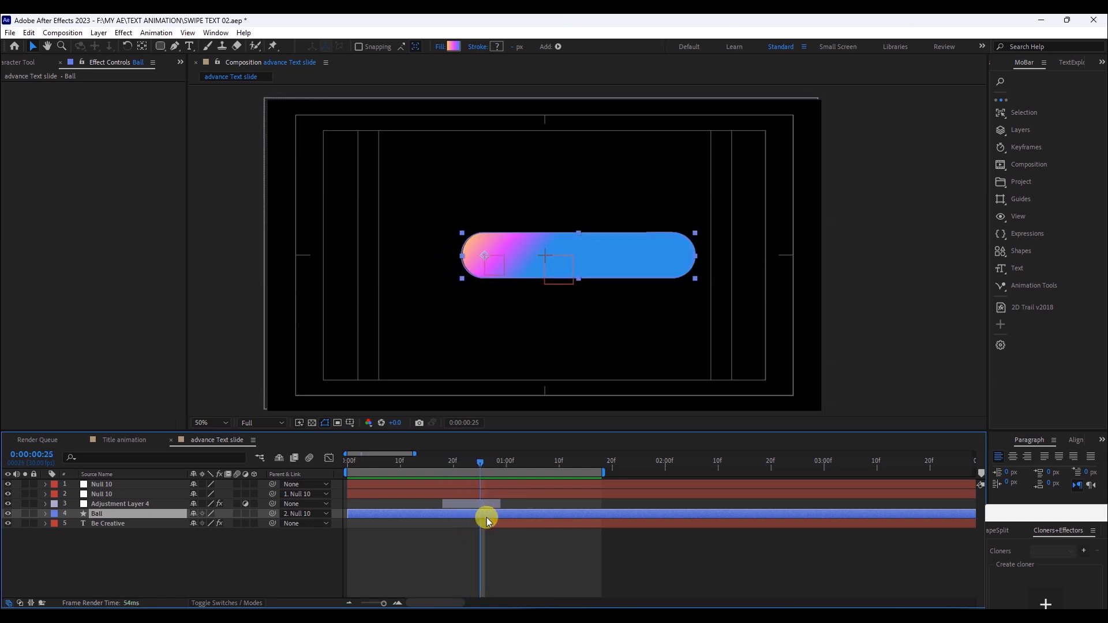
pyautogui.hotkey('ctrl', 'd')
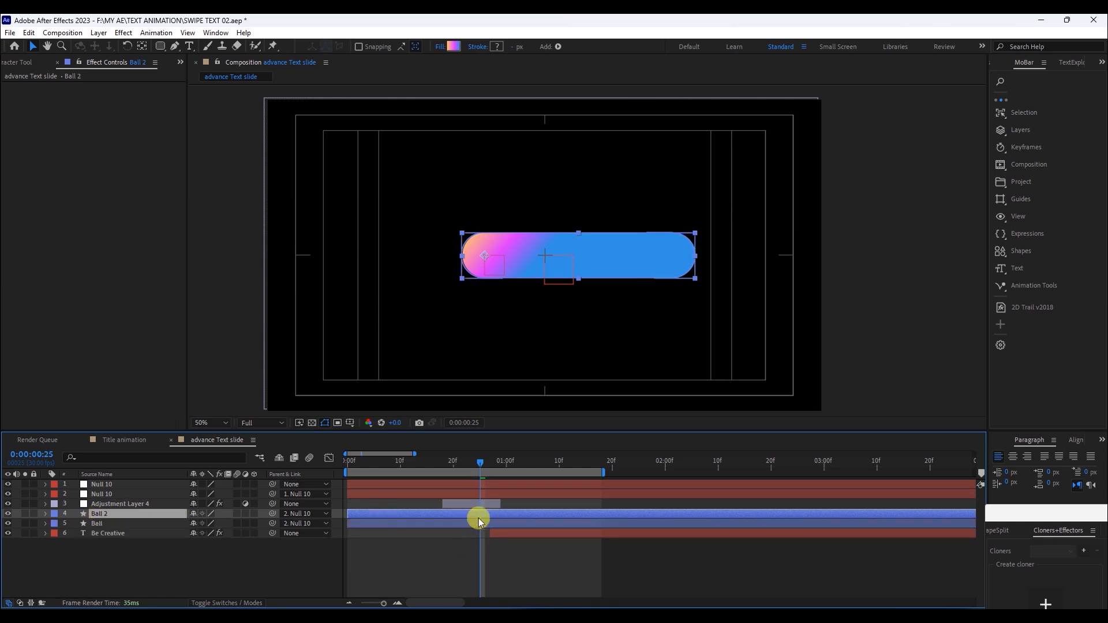
pyautogui.hotkey('alt', '[')
pyautogui.moveTo(486, 463); pyautogui.dragTo(493, 468)
pyautogui.hotkey('alt', ']')
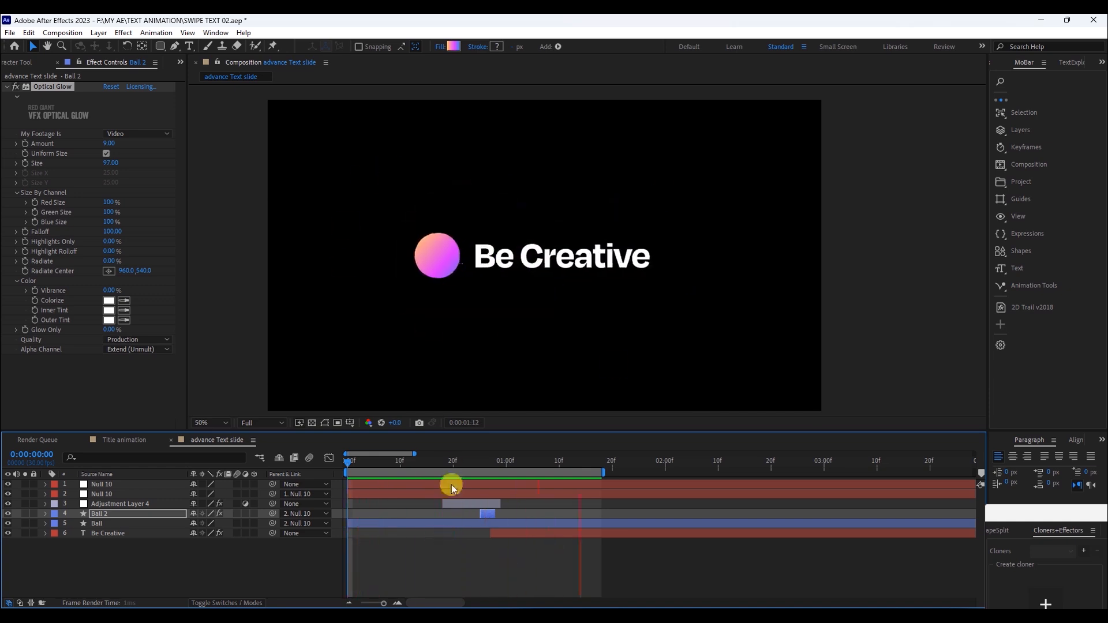
# Set the Optical Glow amount on the Ball 2 layer to 4 and return the playhead to the start.
pyautogui.click(484, 466)
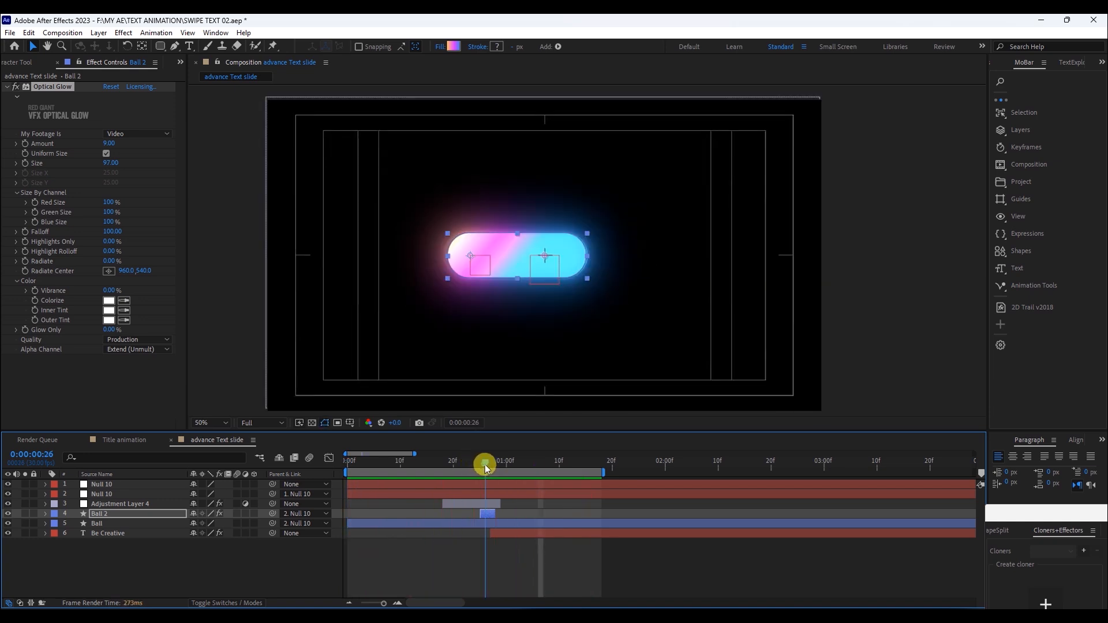
pyautogui.click(109, 143)
pyautogui.write('4')
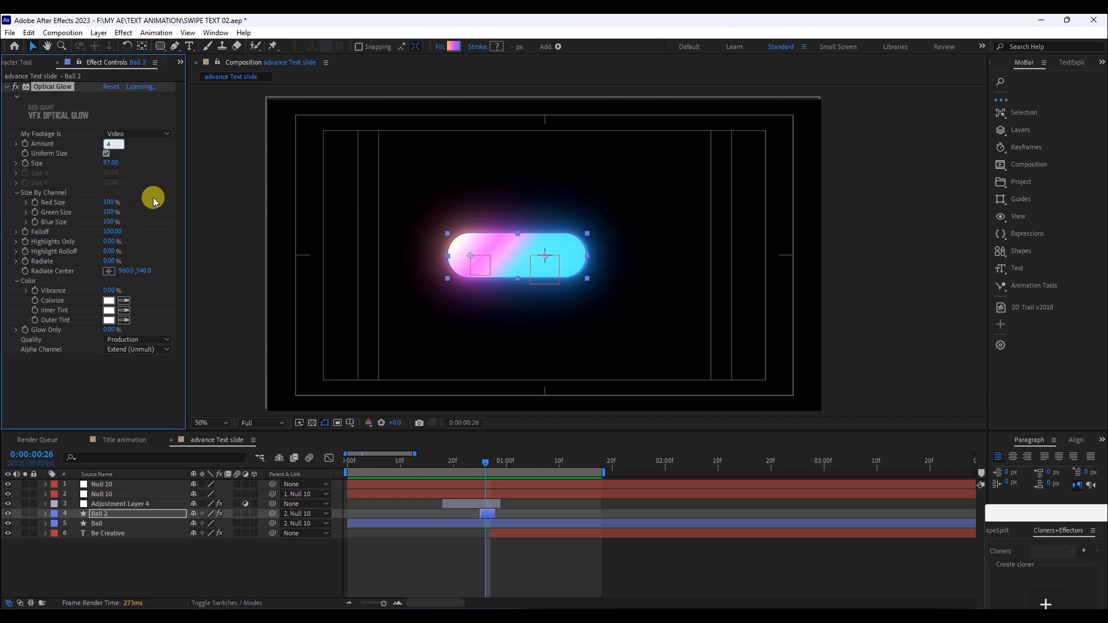
pyautogui.click(150, 198)
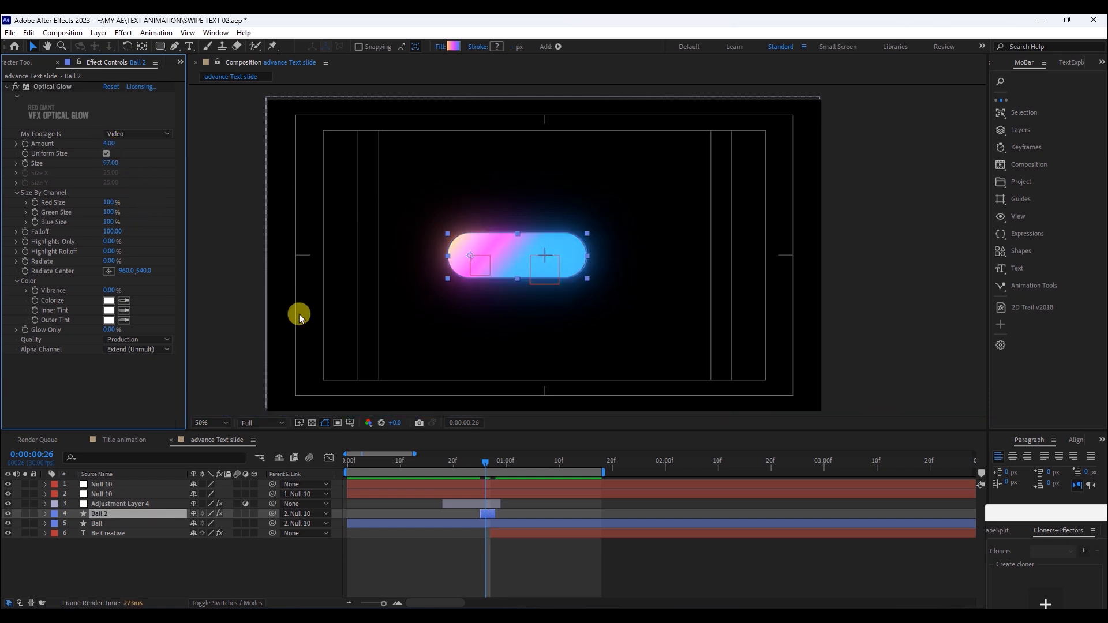
pyautogui.moveTo(451, 466); pyautogui.dragTo(337, 469)
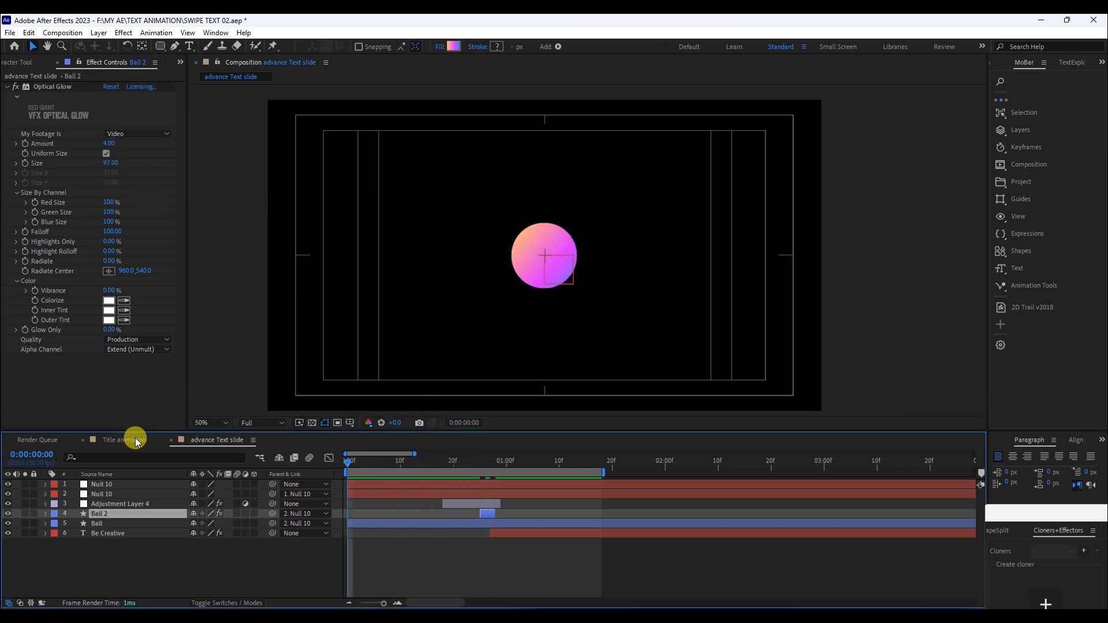
# Preview the glowing pill in the Title animation composition for reference and return to the advance Text slide composition.
pyautogui.click(136, 443)
pyautogui.moveTo(494, 463); pyautogui.dragTo(428, 460)
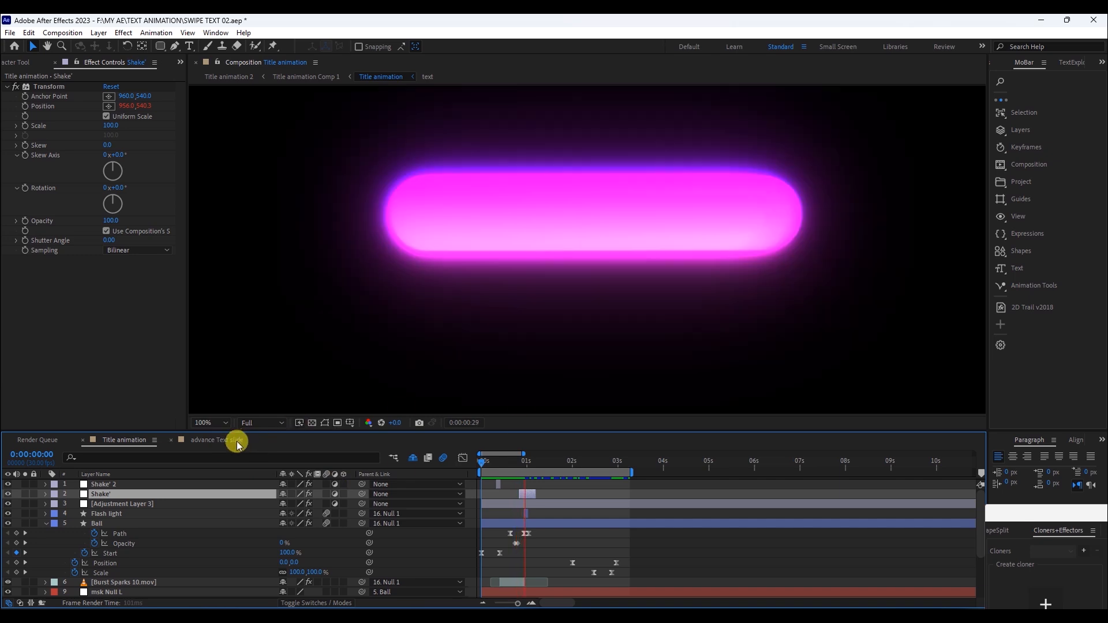
pyautogui.click(217, 440)
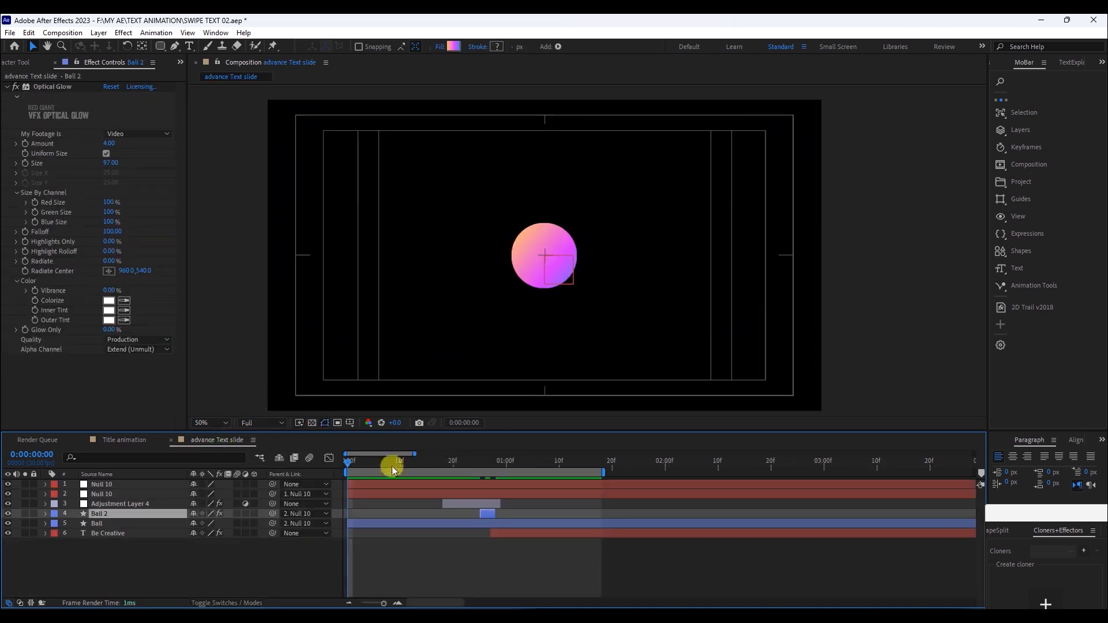